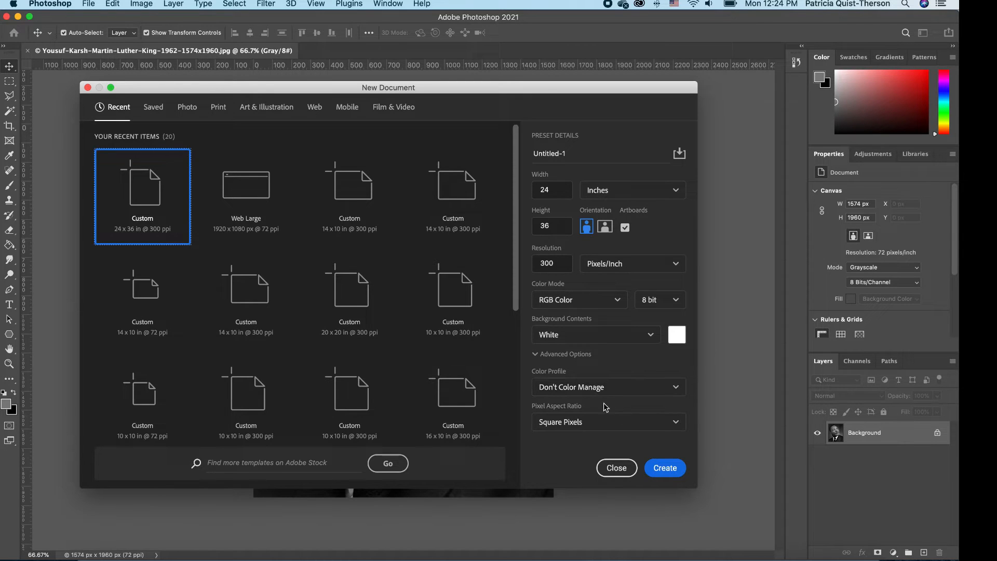
Step: Create a 24 x 36 inch, 300 ppi RGB document with an artboard and move the unlocked portrait photo into its upper-left corner
click(664, 468)
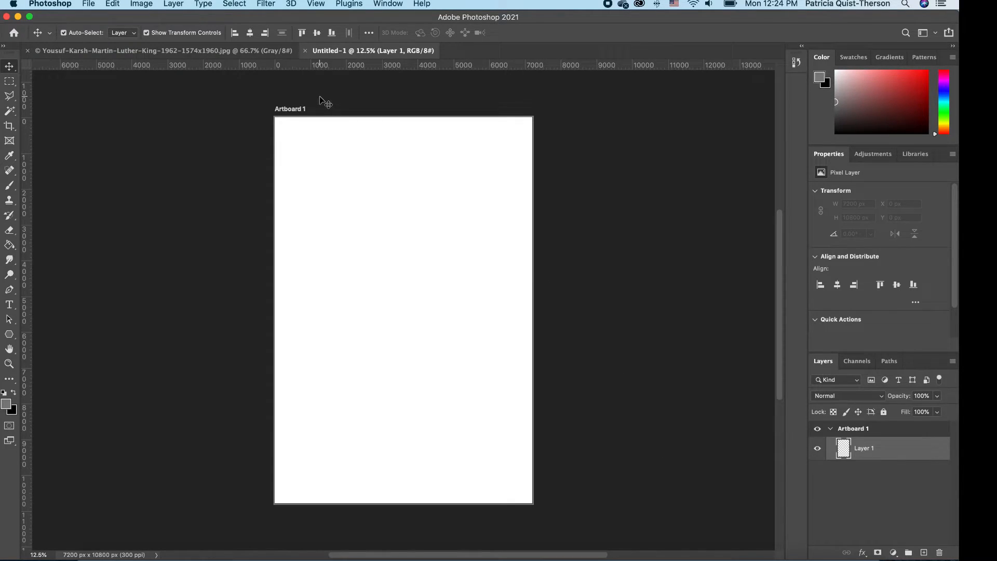
click(205, 53)
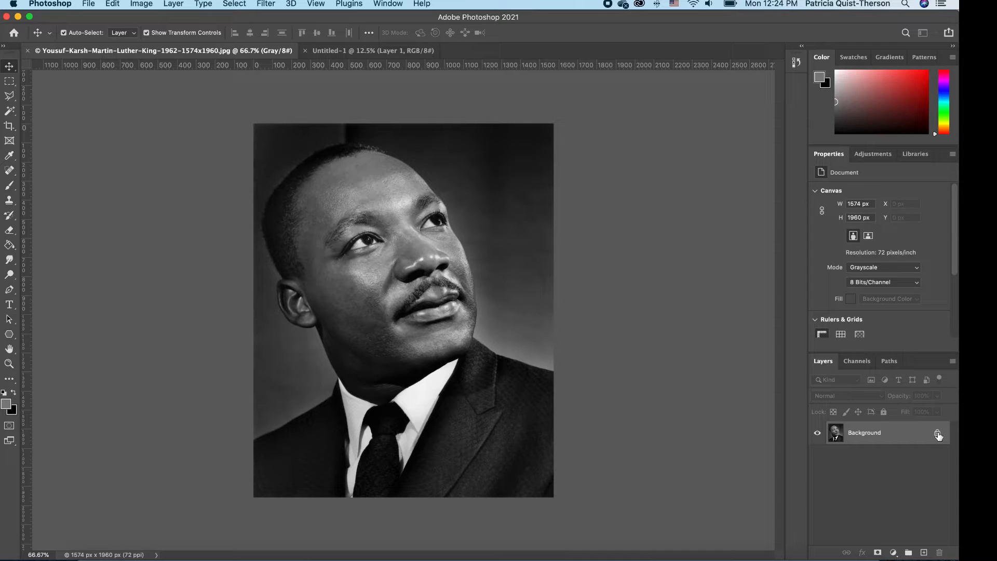
click(938, 434)
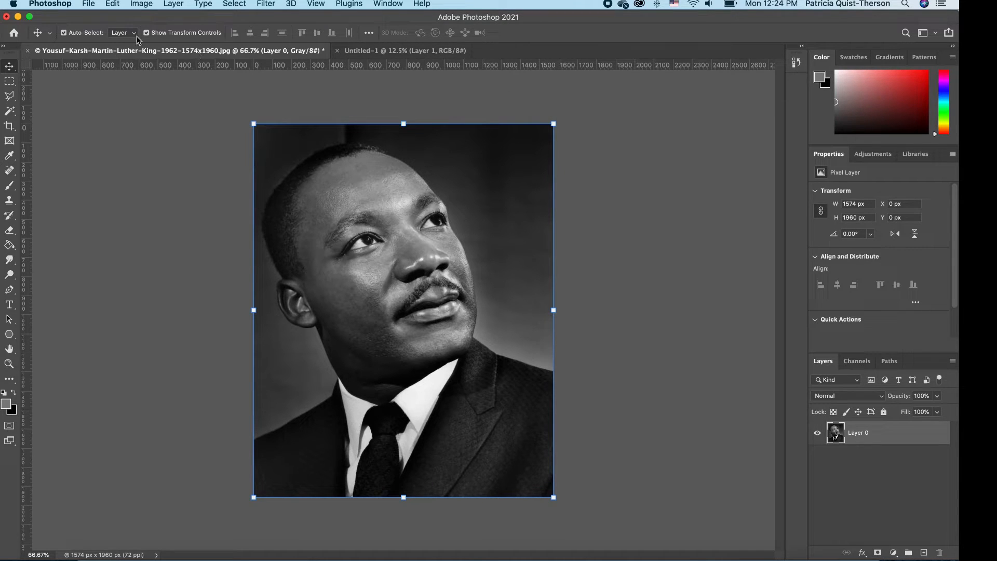
drag(351, 183, 381, 51)
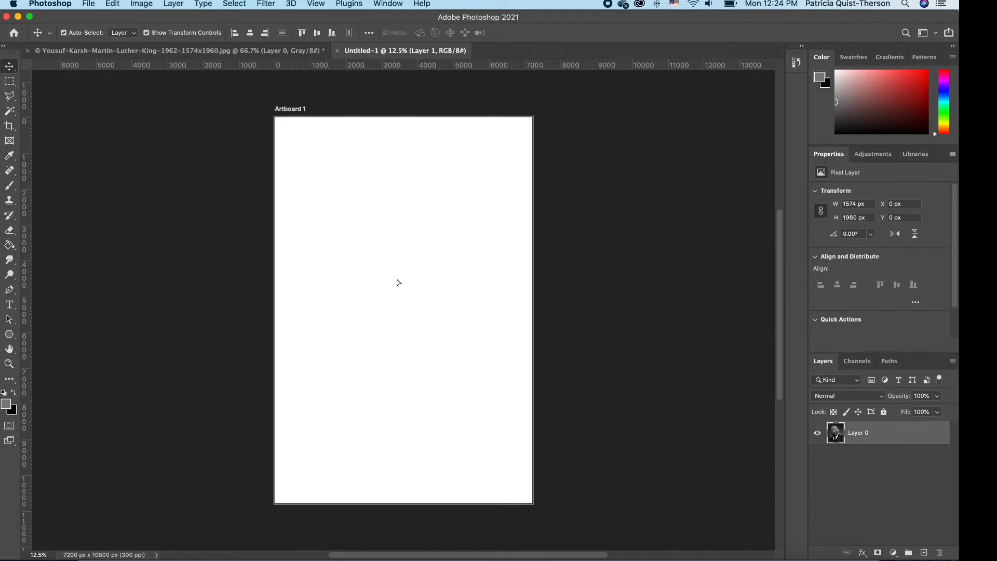
drag(398, 282, 319, 157)
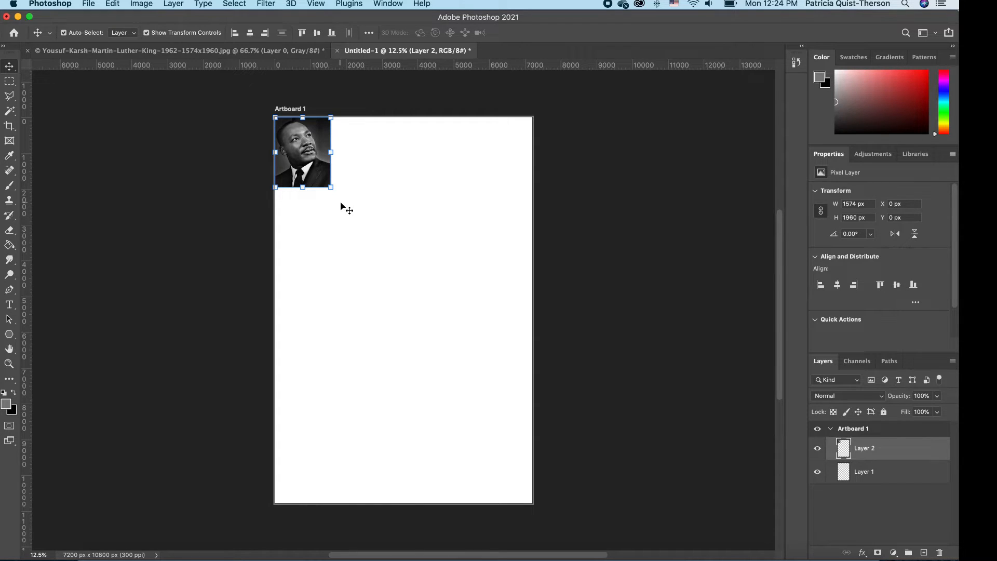
Step: Scale the portrait proportionally to about 610% from the artboard's upper-left corner so it covers the whole artboard, and deselect it
drag(331, 188, 615, 529)
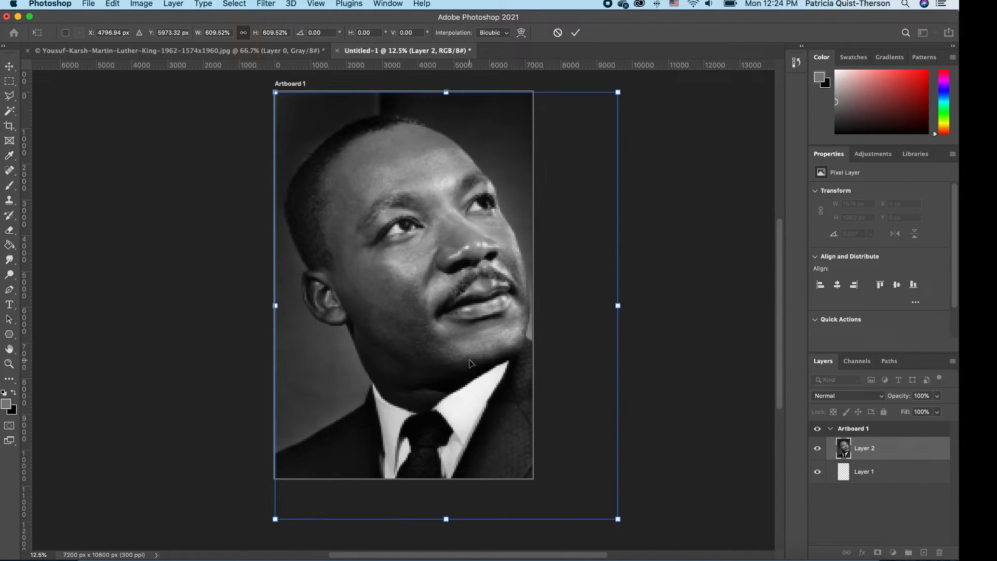
mouse_move(471, 358)
mouse_down()
mouse_move(442, 358)
mouse_move(471, 359)
mouse_up()
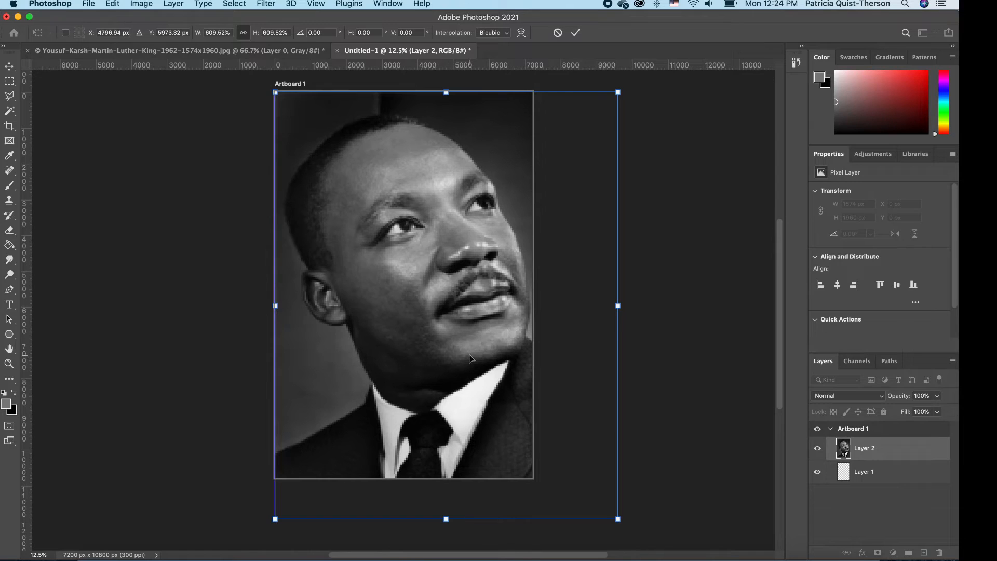
key(Return)
click(670, 332)
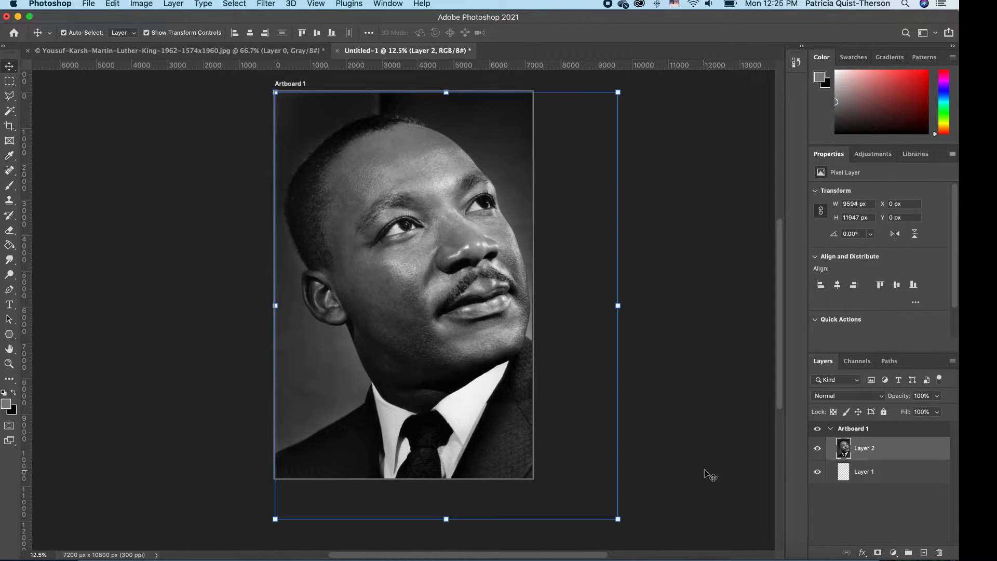
click(705, 470)
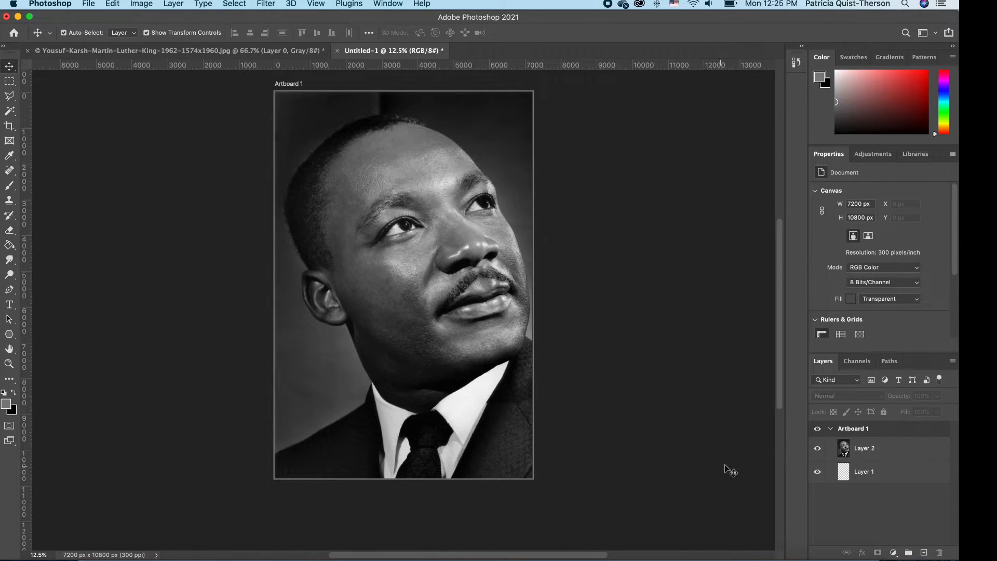
Step: Remove the background from the portrait on Layer 2 with the Remove Background quick action
click(878, 449)
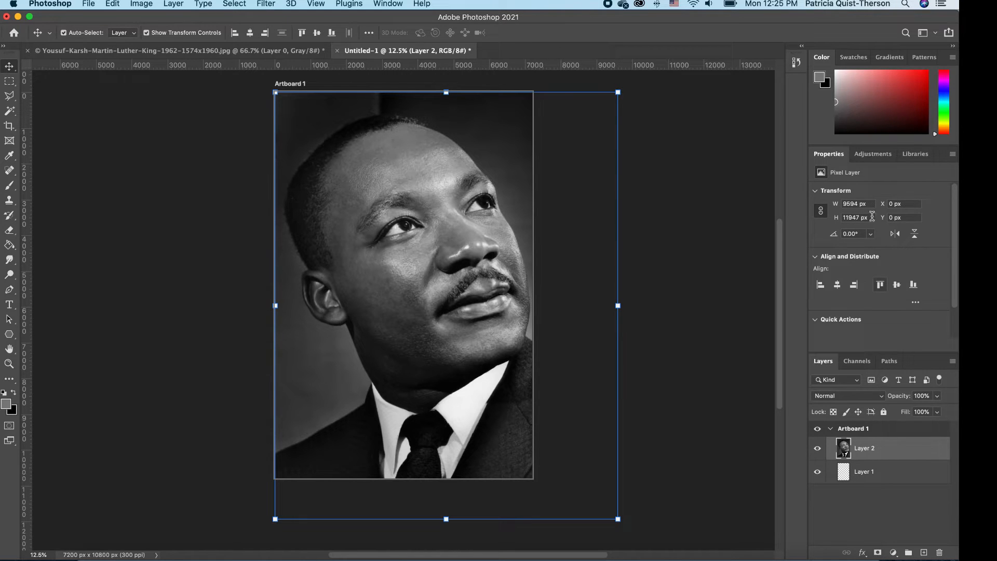
click(843, 321)
click(843, 321)
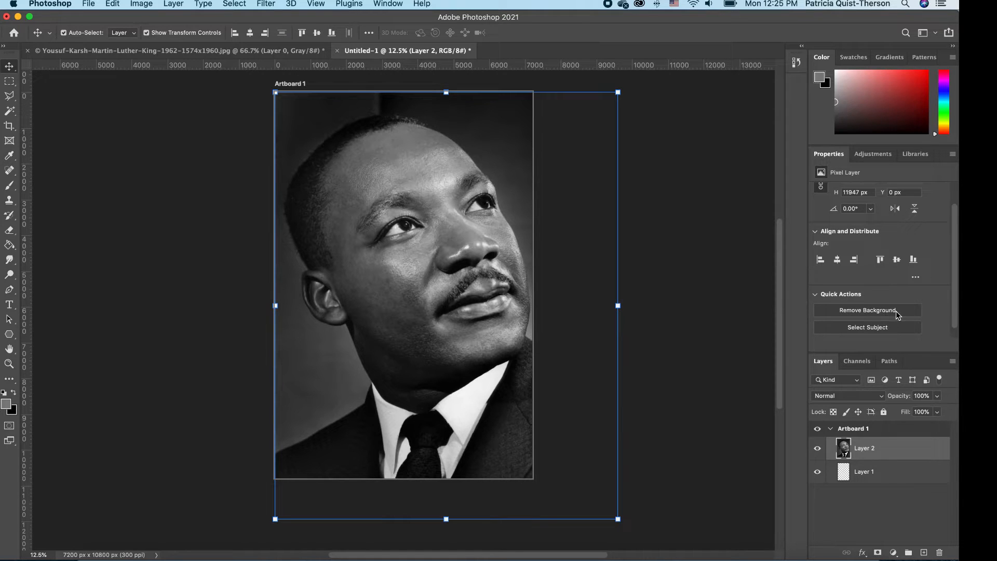
click(896, 311)
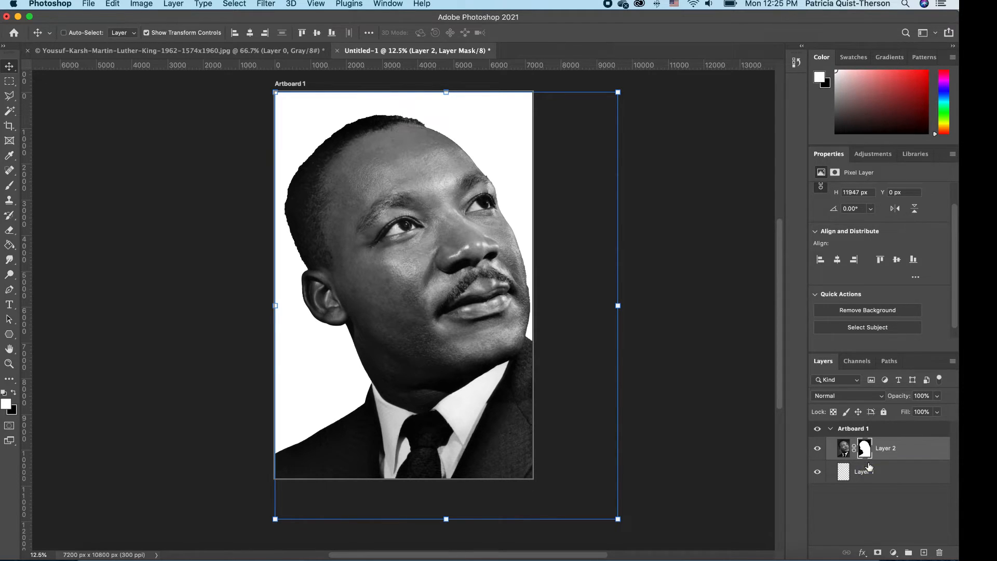
Step: Load the Layer 2 mask as a selection and copy the cut-out portrait onto a new layer above it
super+click(865, 448)
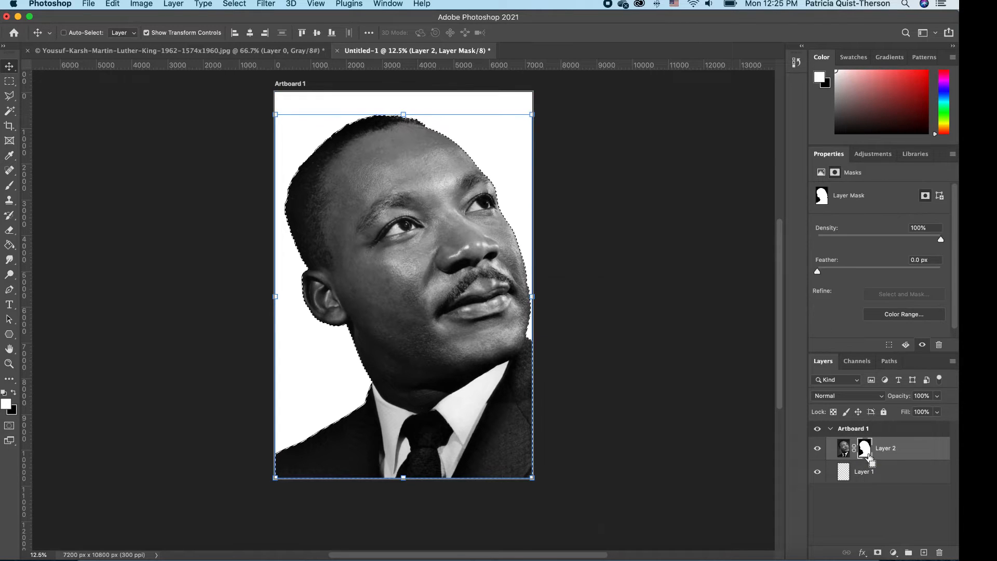
click(842, 450)
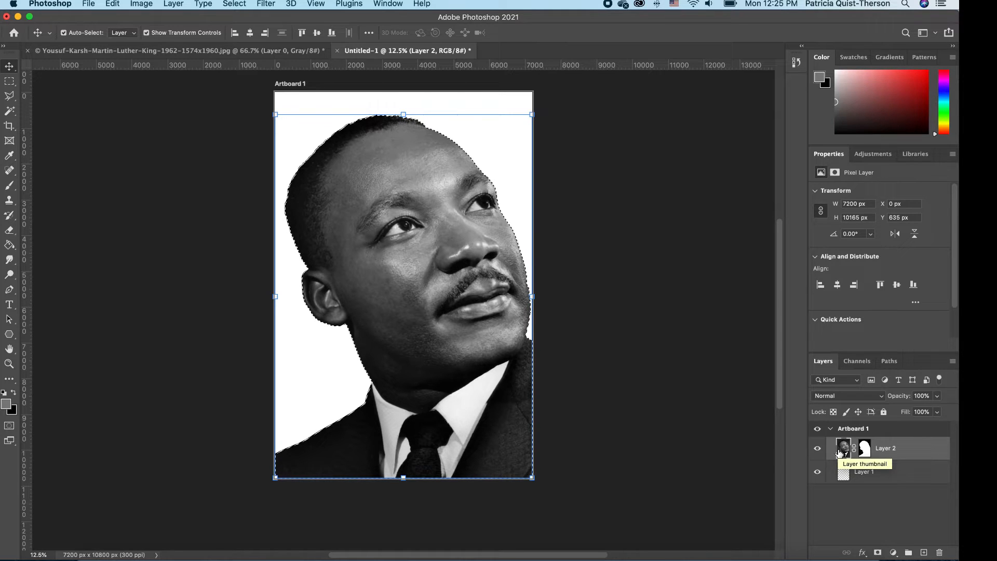
key(super)
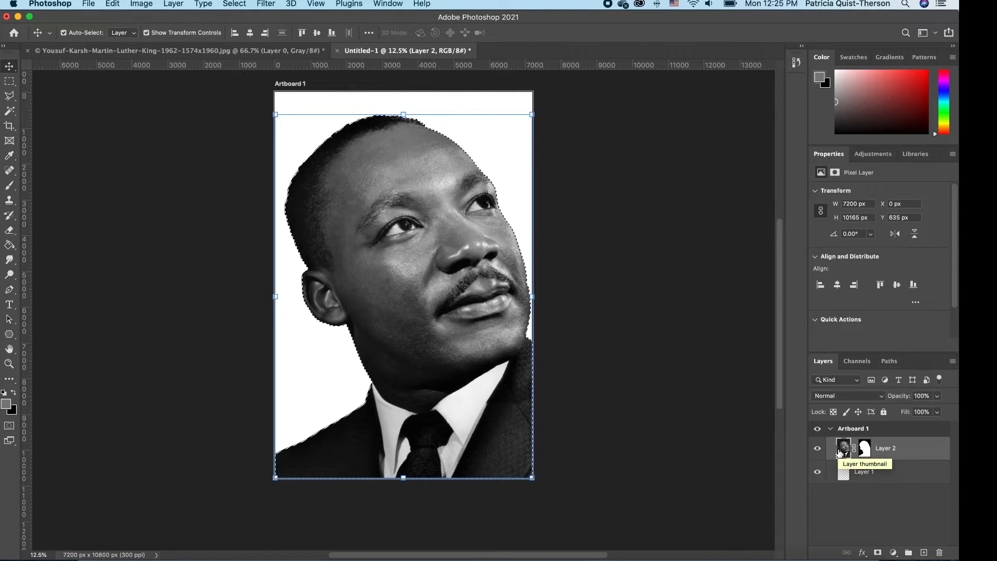
click(924, 553)
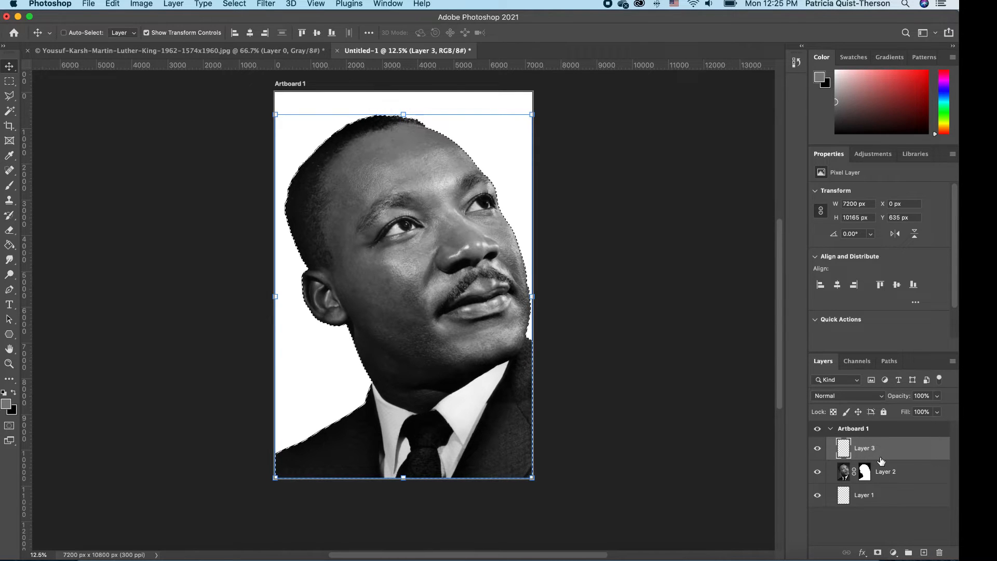
key(super+v)
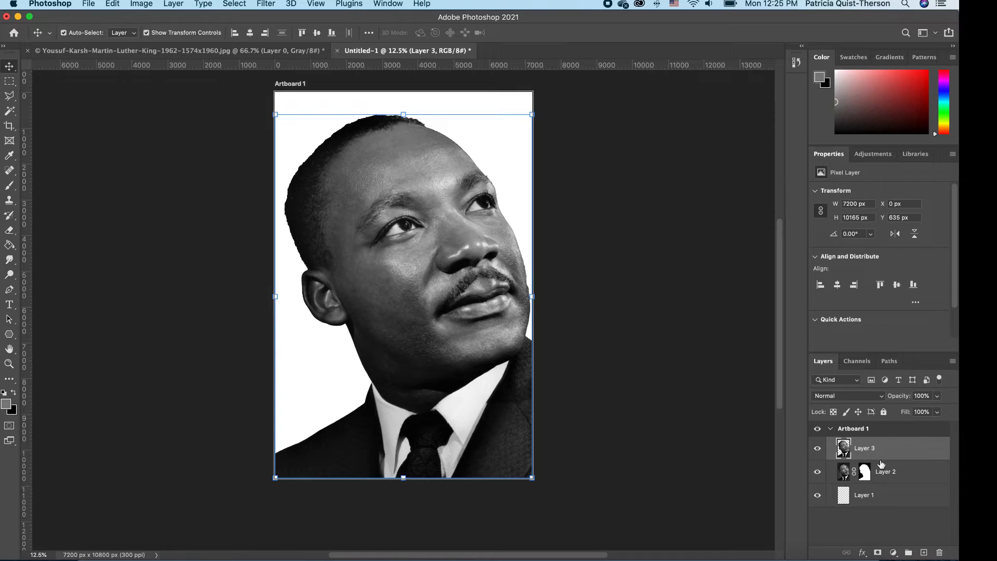
Step: Hide the masked Layer 2 and delete it, keeping the pasted cut-out on Layer 3
click(818, 471)
click(924, 476)
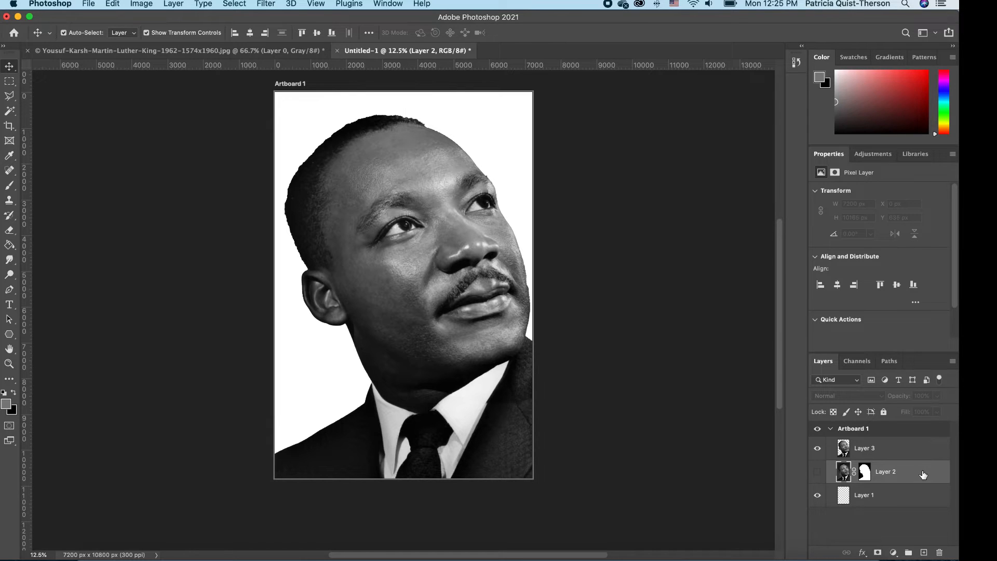
key(BackSpace)
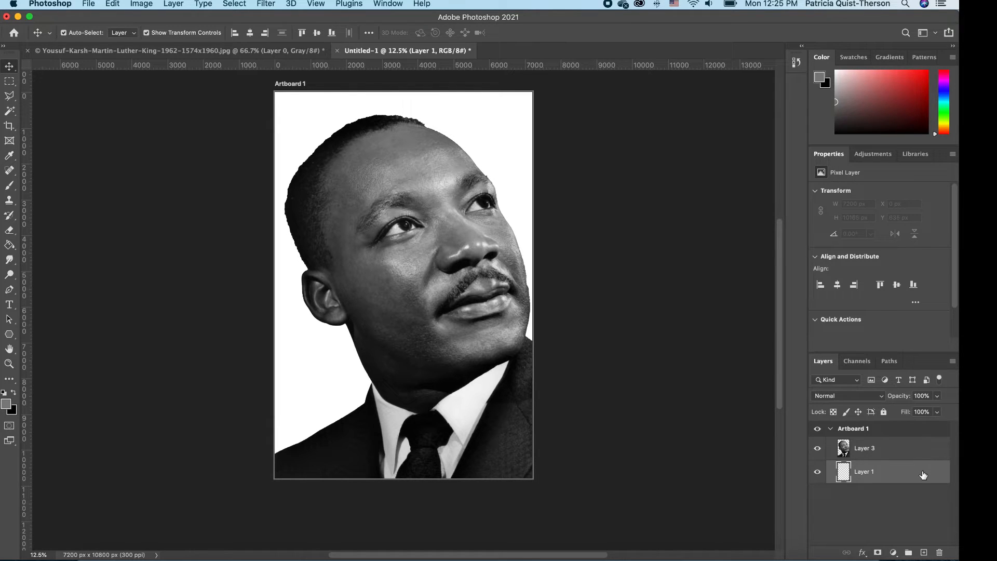
Step: Convert the cut-out portrait on Layer 3 to a smart object
click(881, 449)
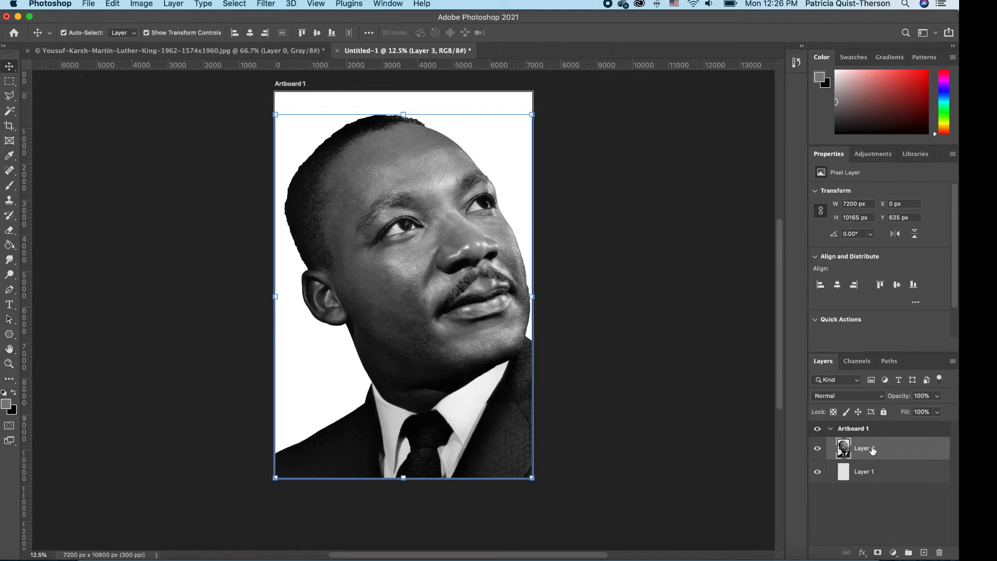
right_click(872, 450)
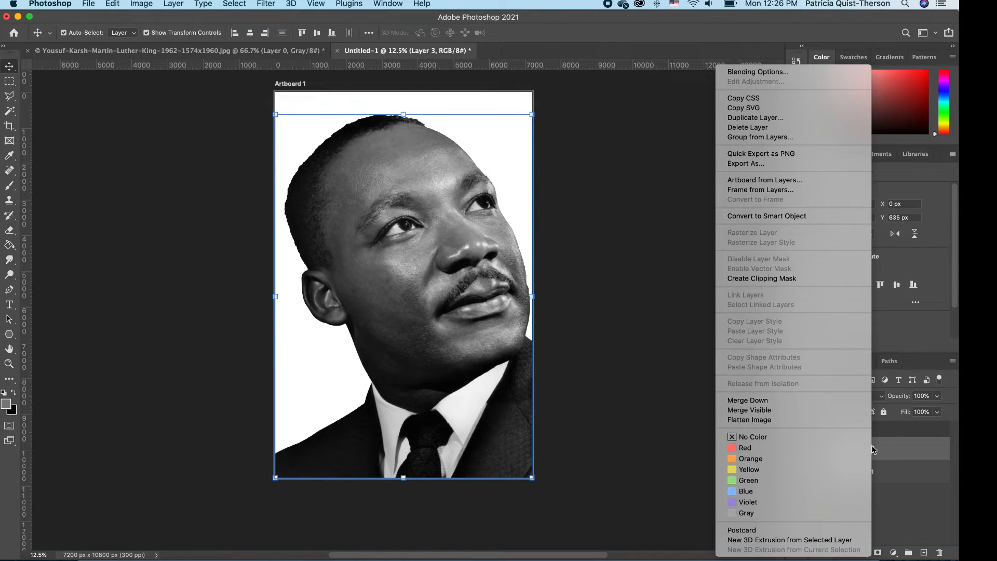
click(798, 216)
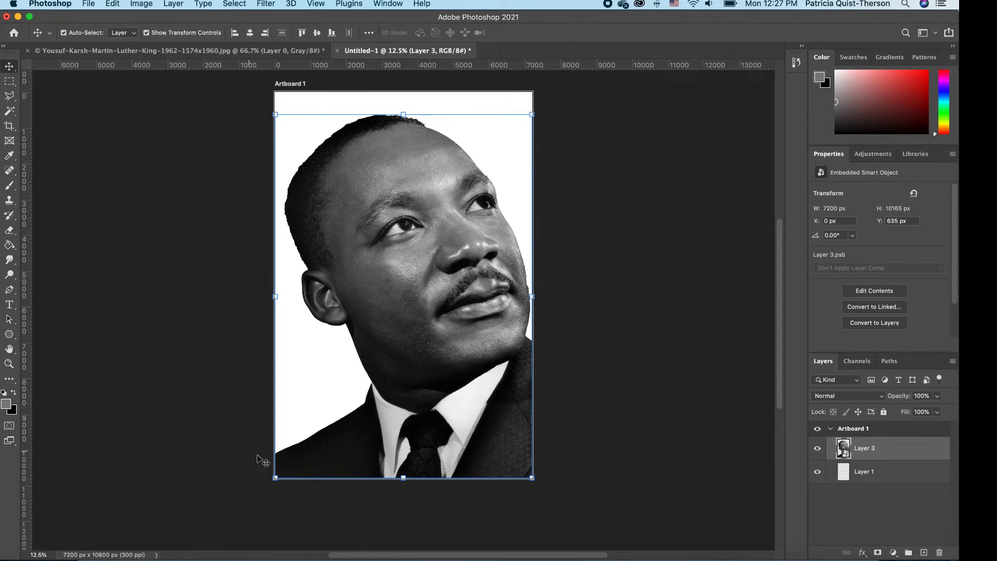
Step: Add a new layer above the portrait and fill it with the cream colour #fce4a8 using the Paint Bucket
click(923, 553)
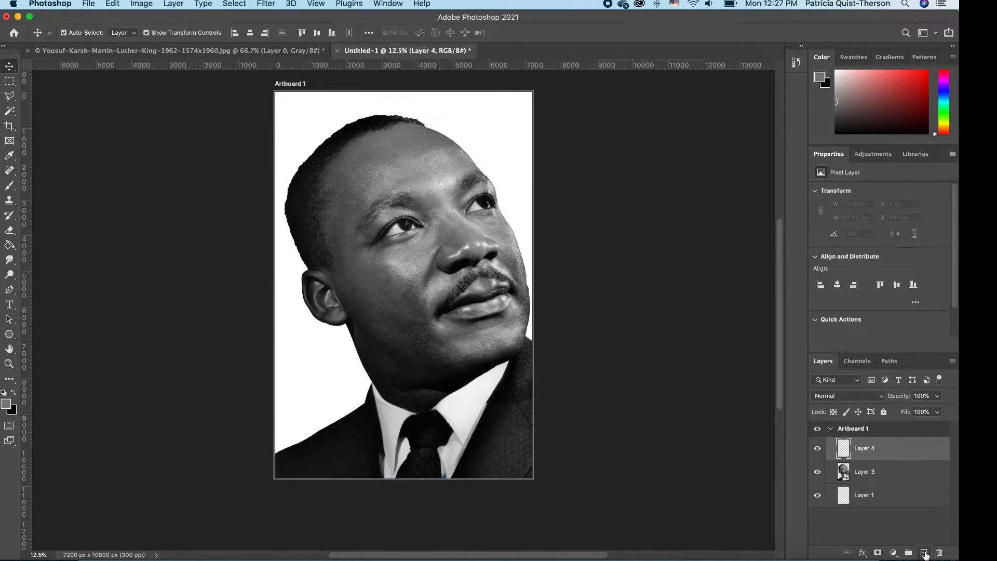
click(7, 404)
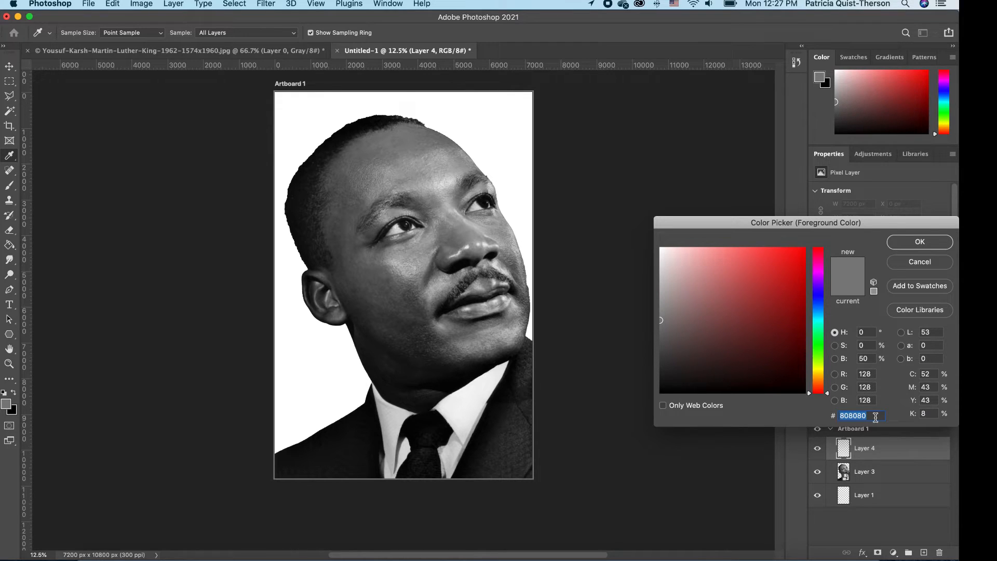
text(fce)
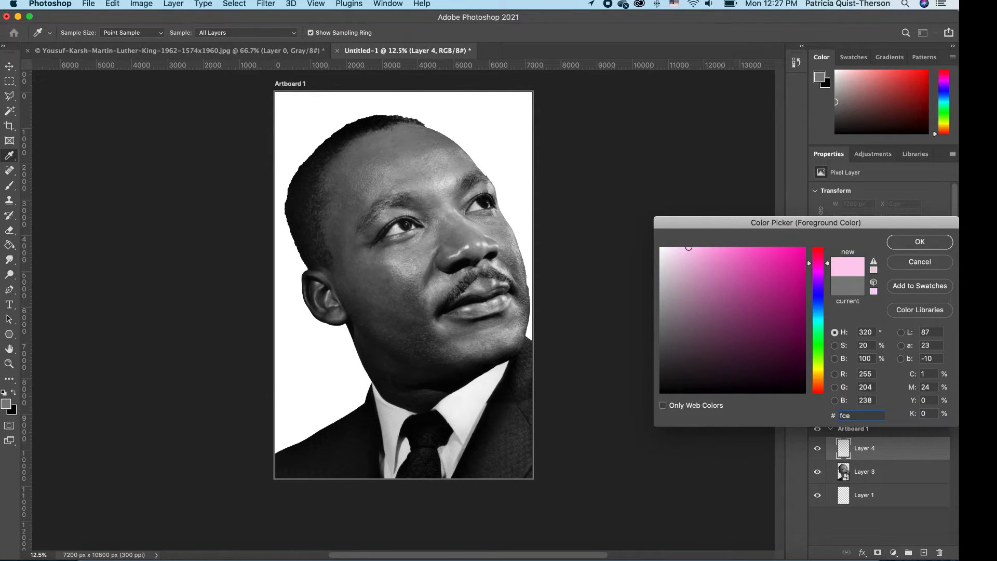
text(4a)
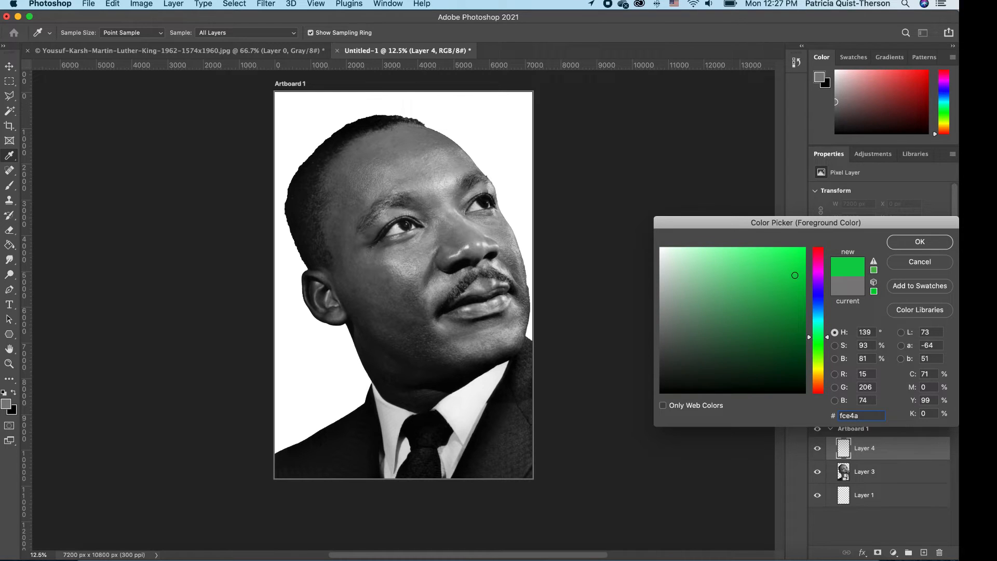
text(8)
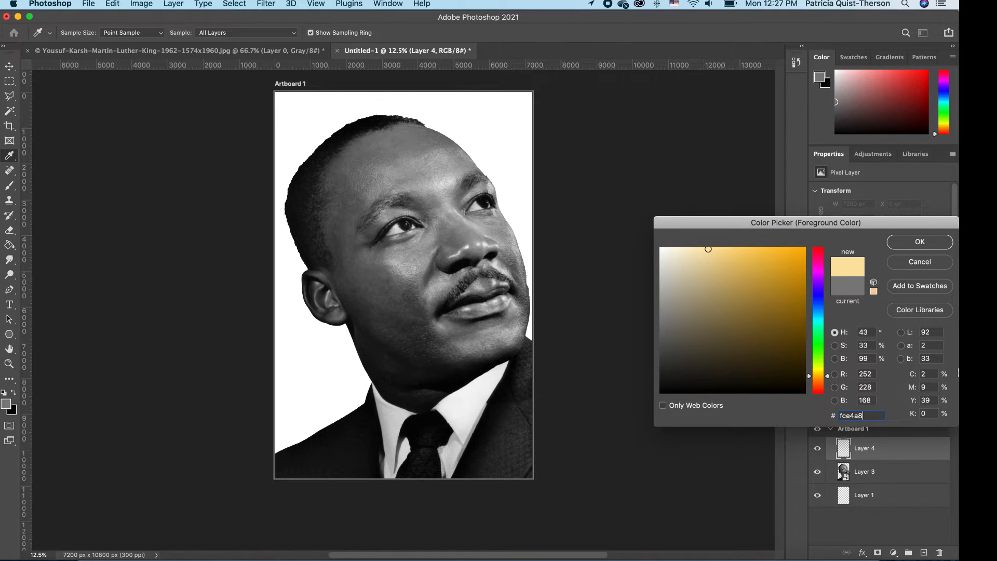
click(930, 242)
key(v)
key(m)
click(8, 246)
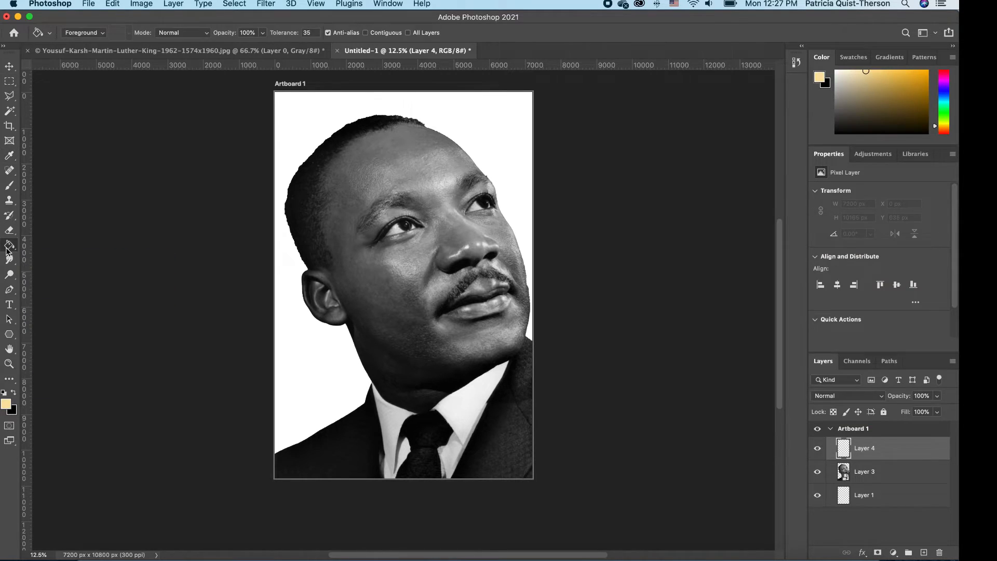
click(445, 247)
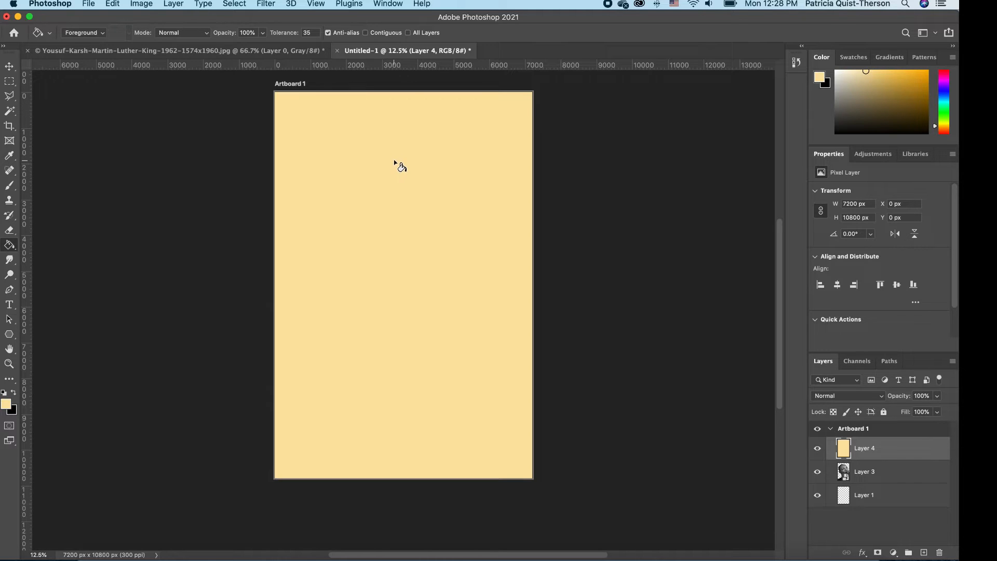
Step: Place a vertical guide at the artboard's centre and margin guides just inside its top, bottom, left and right edges
click(321, 7)
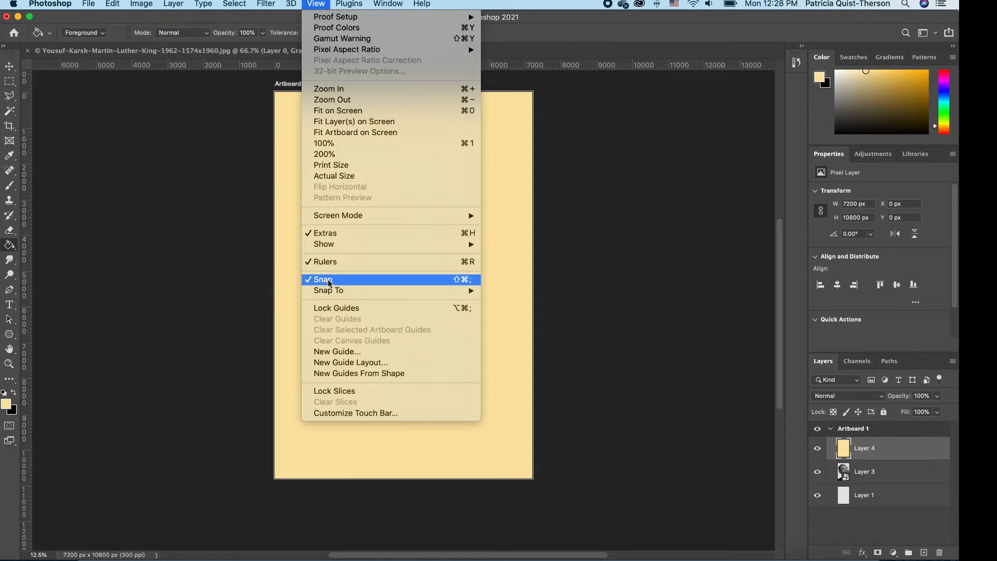
click(34, 164)
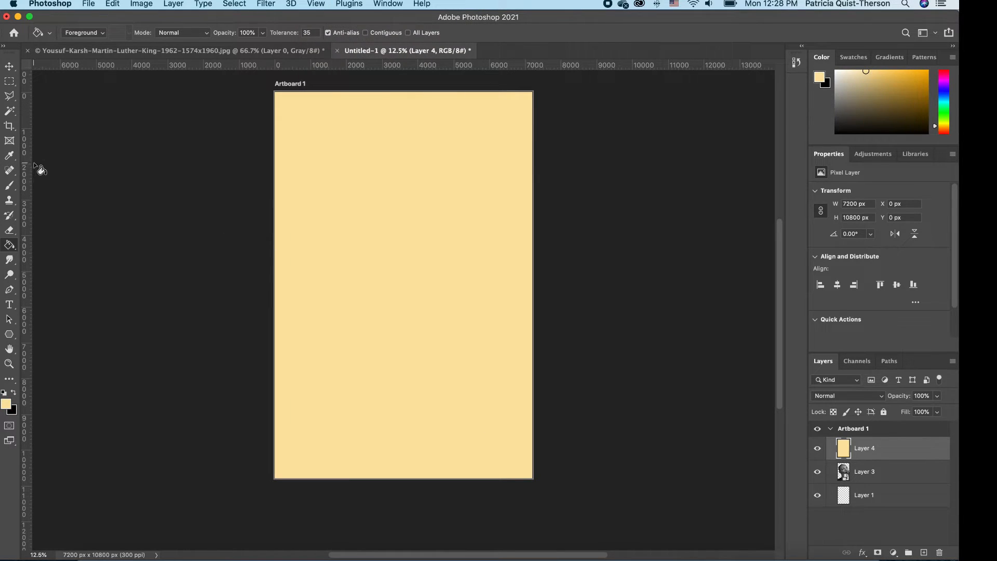
drag(28, 162, 403, 189)
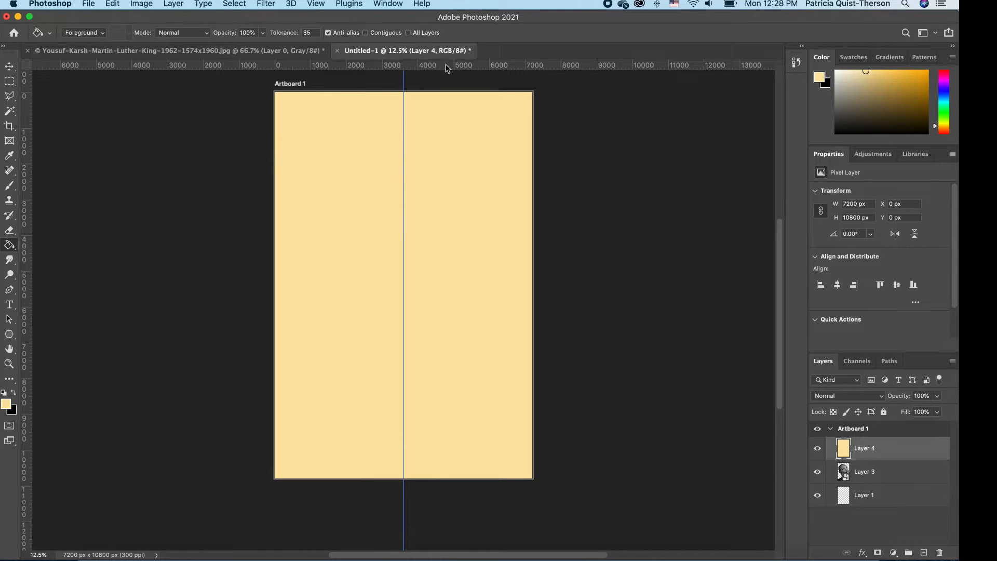
drag(445, 68, 453, 472)
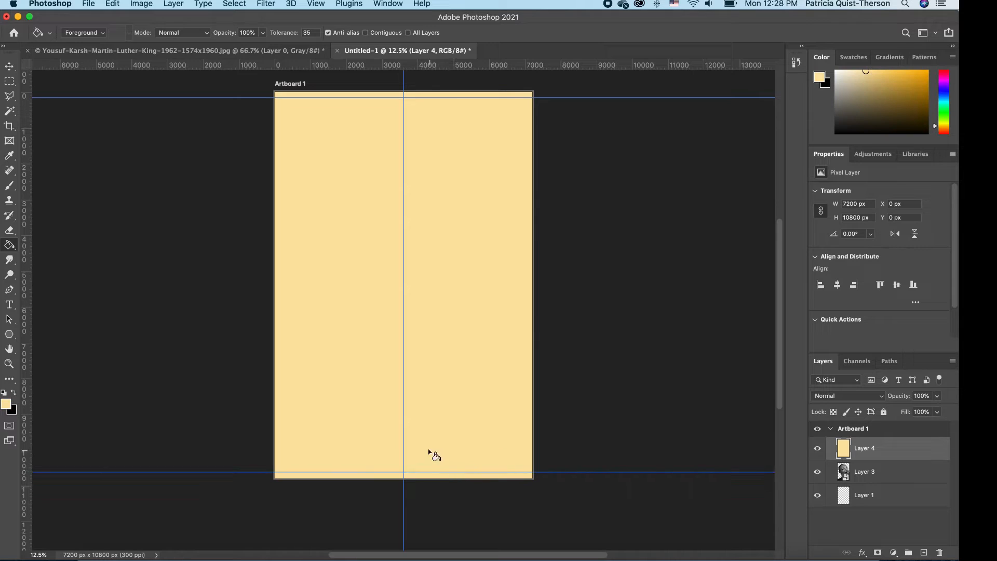
drag(30, 299, 526, 308)
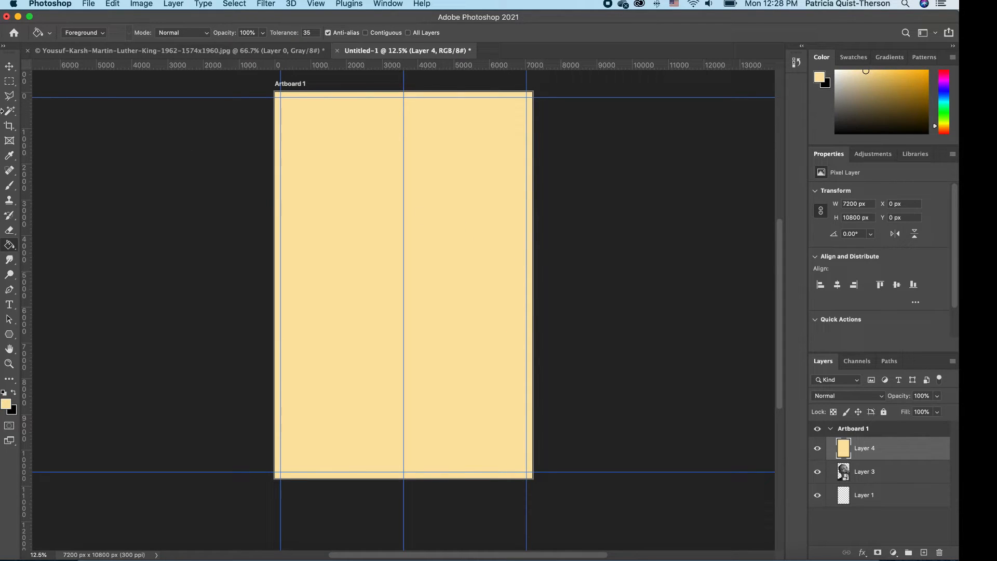
Step: Select the area inside the four margin guides and delete it from cream Layer 4, leaving only a thin border, and deselect
click(9, 82)
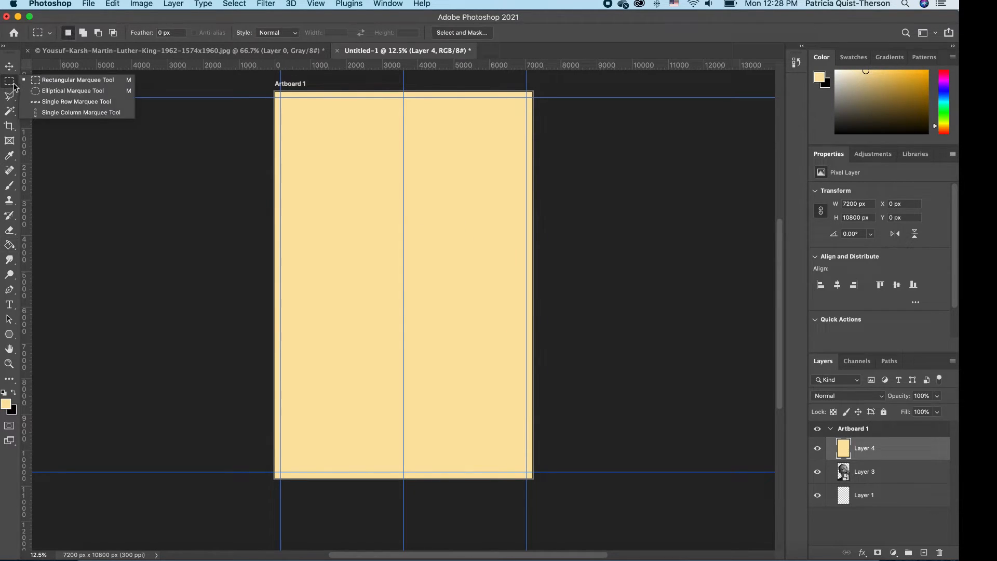
click(83, 78)
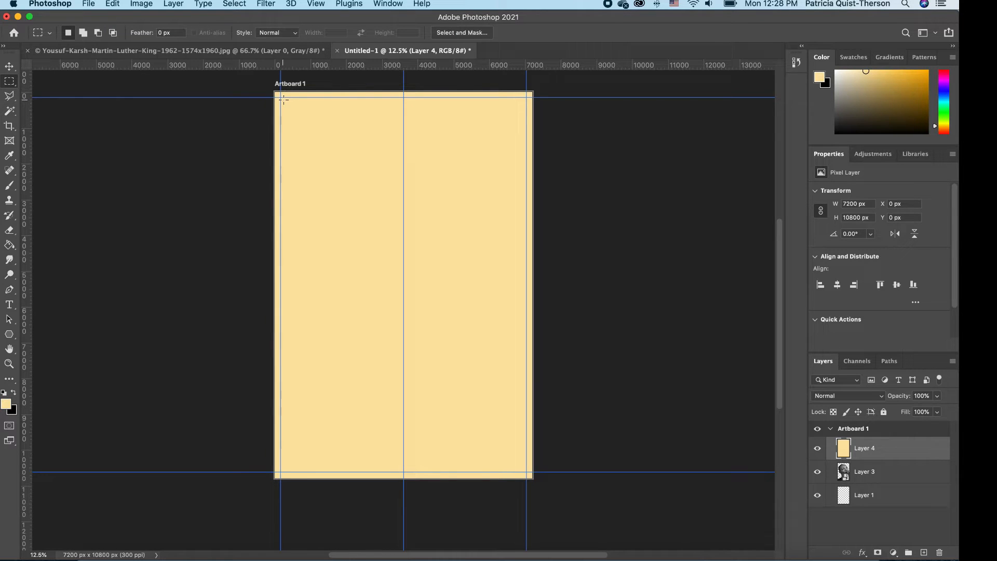
drag(280, 97, 526, 469)
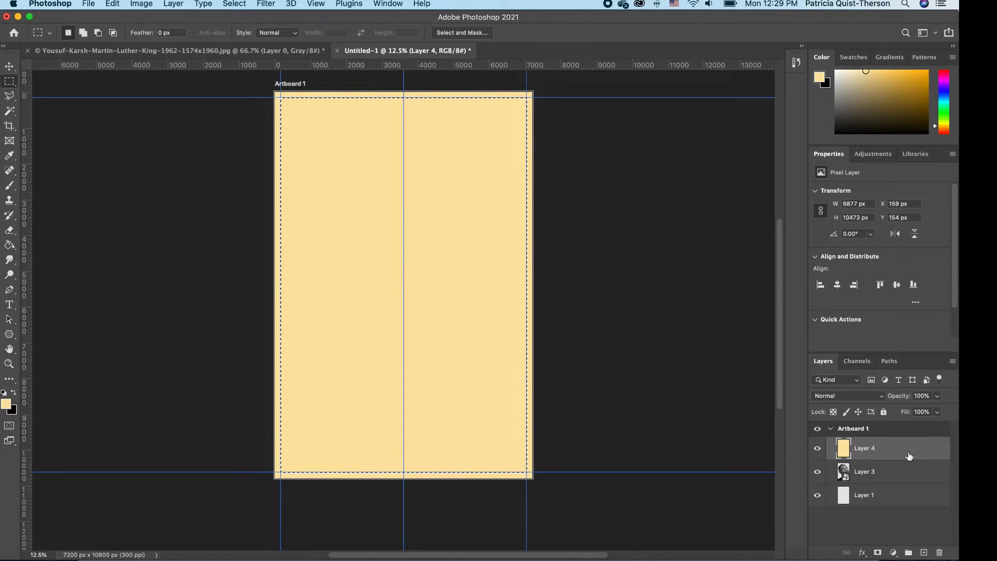
key(Delete)
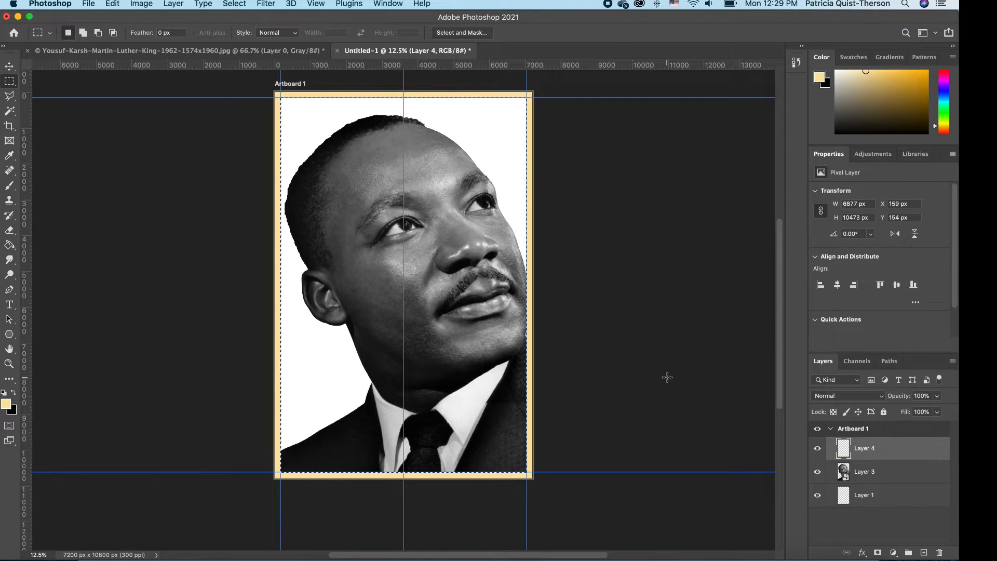
click(667, 378)
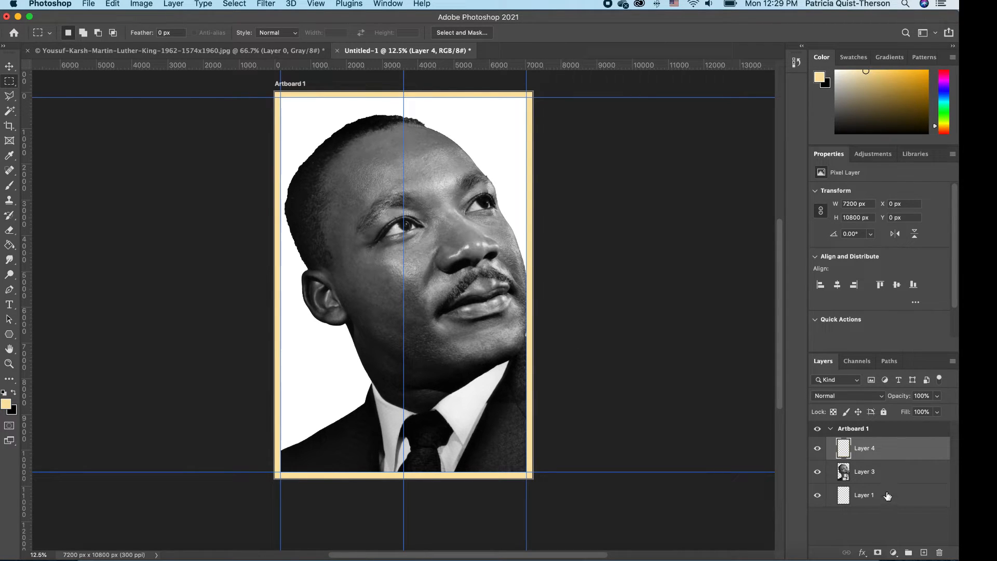
Step: Make Layer 1 active and set the foreground colour to mid grey with hue 0, saturation 0 and brightness 50
click(887, 496)
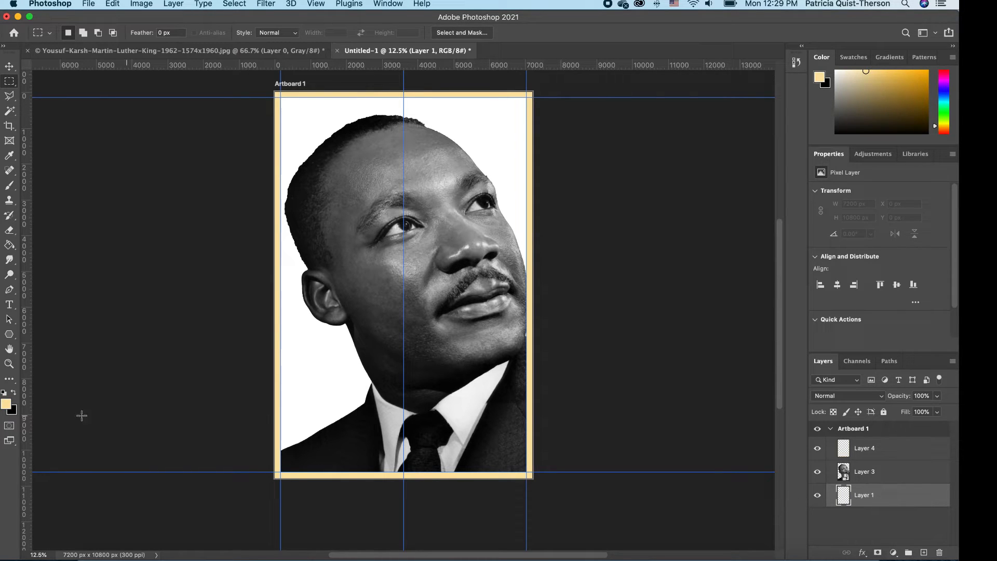
click(6, 405)
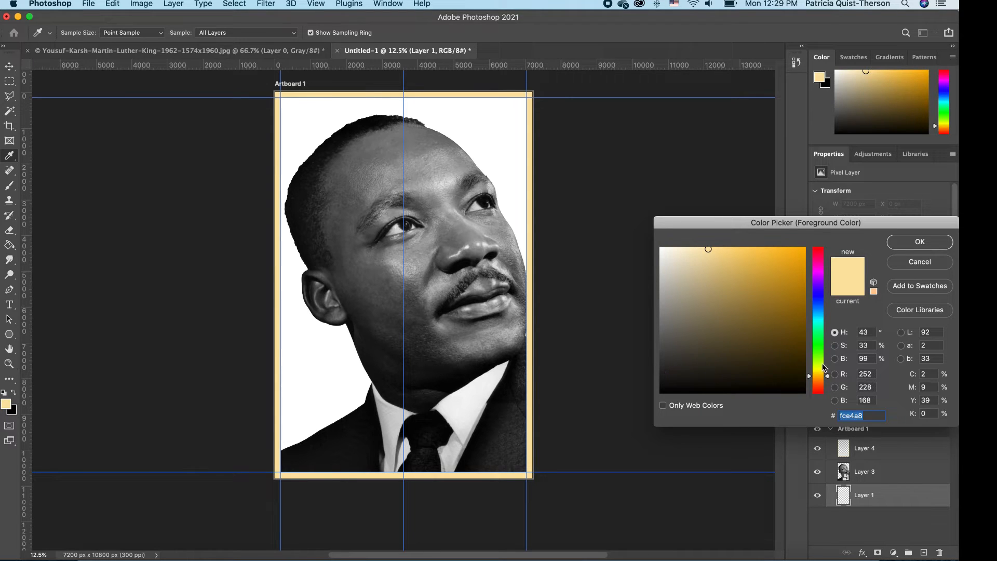
click(864, 333)
text(0)
key(Tab)
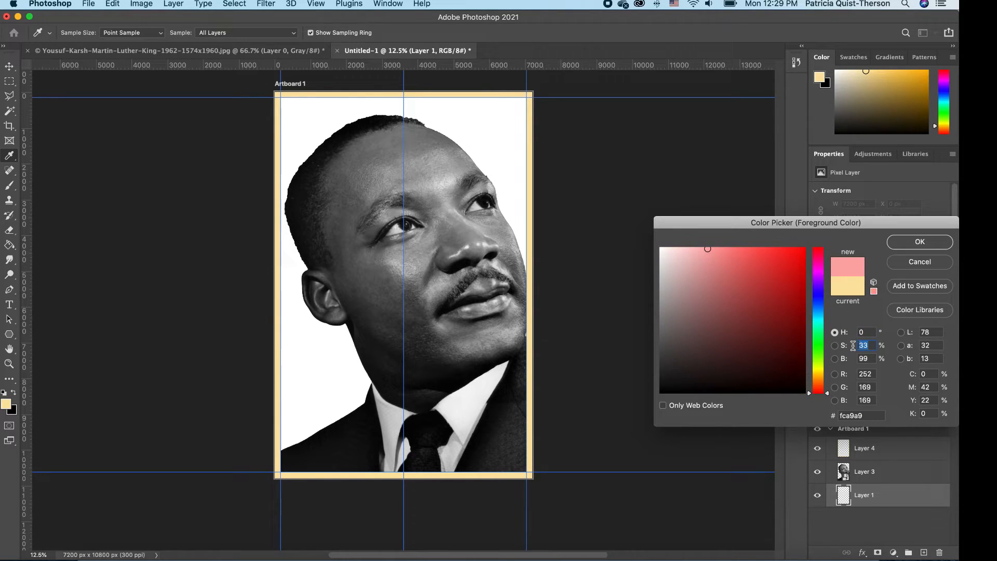
text(0)
click(858, 358)
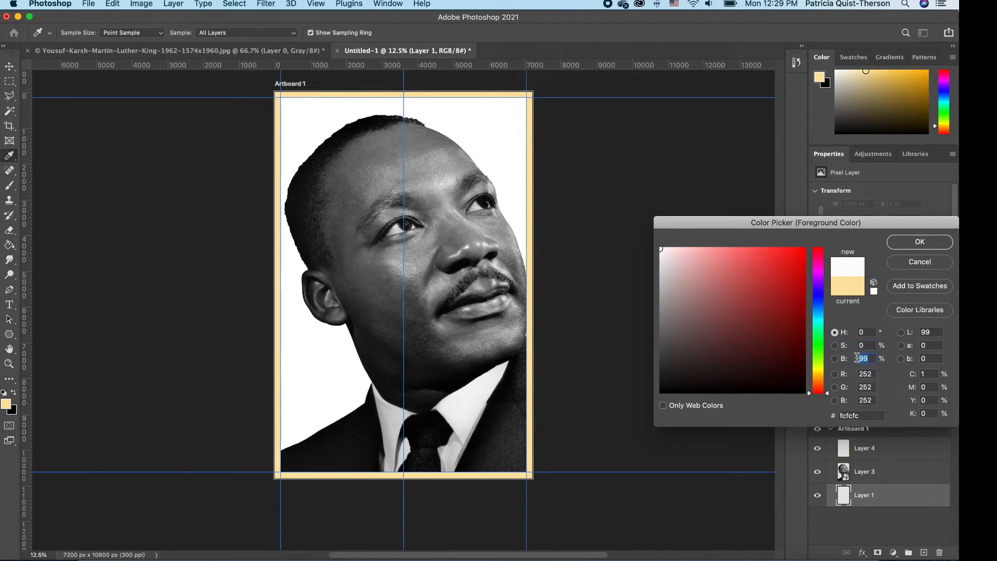
text(50)
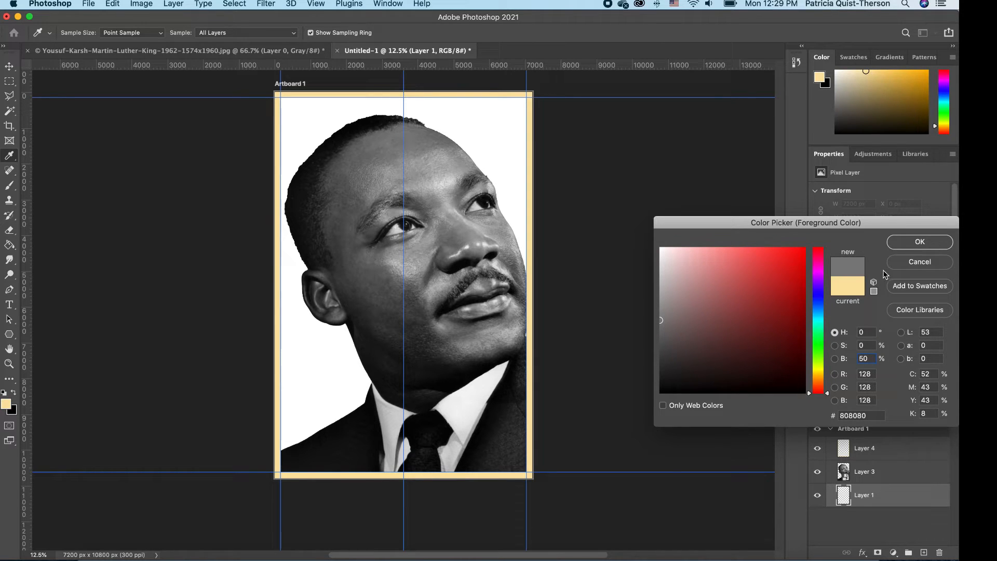
click(919, 243)
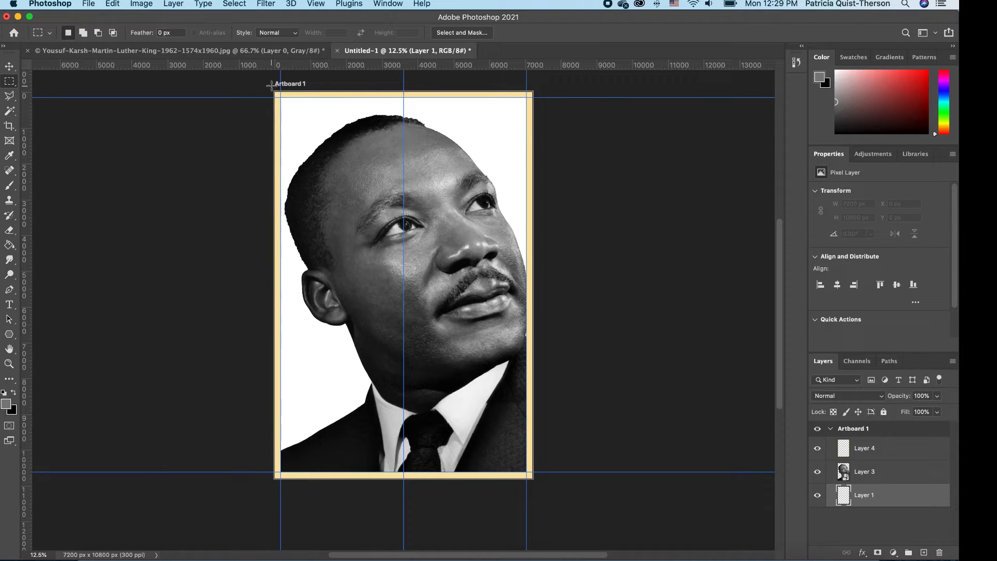
Step: Fill the left half of Layer 1, up to the centre guide, with the mid grey and deselect
drag(275, 92, 401, 526)
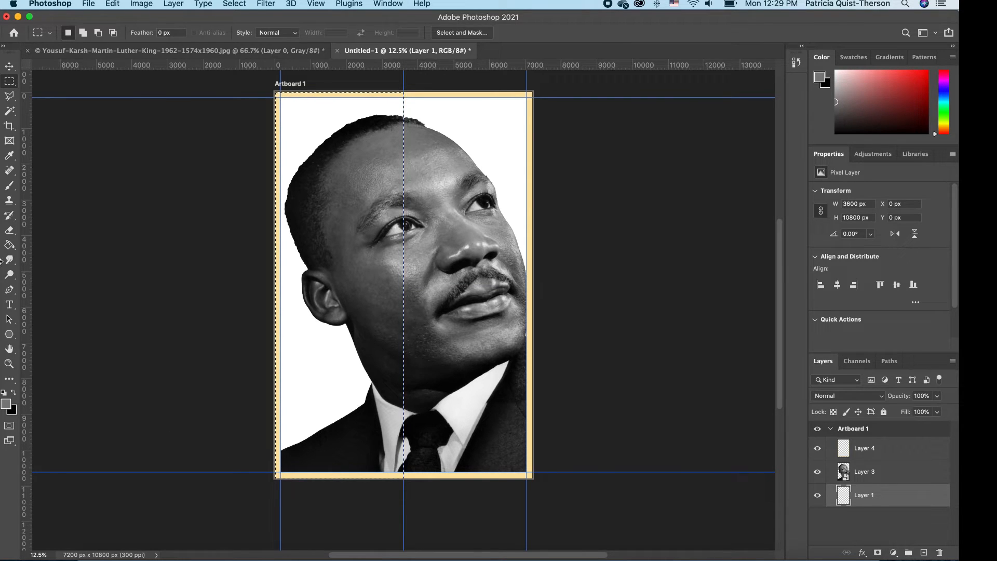
click(9, 247)
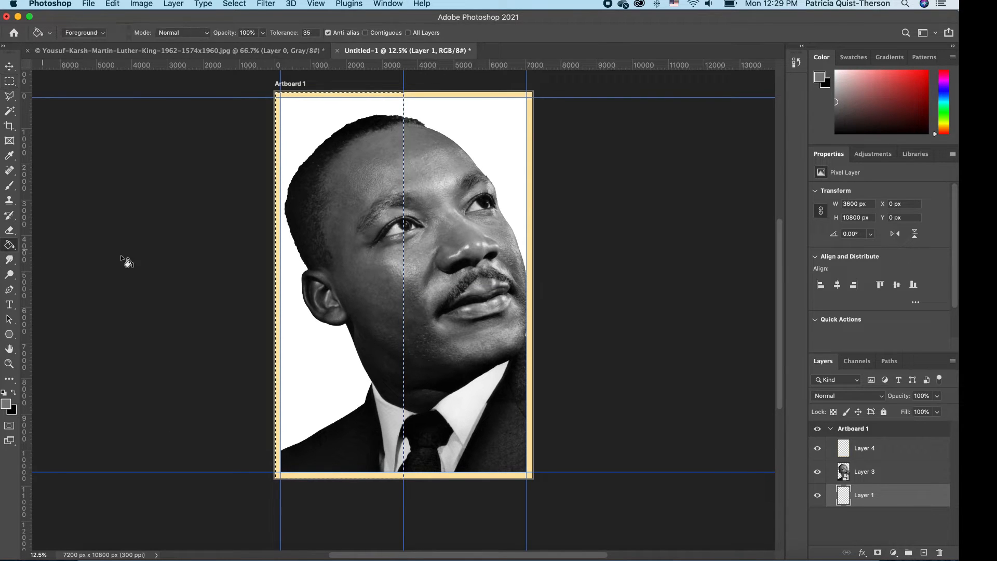
click(367, 269)
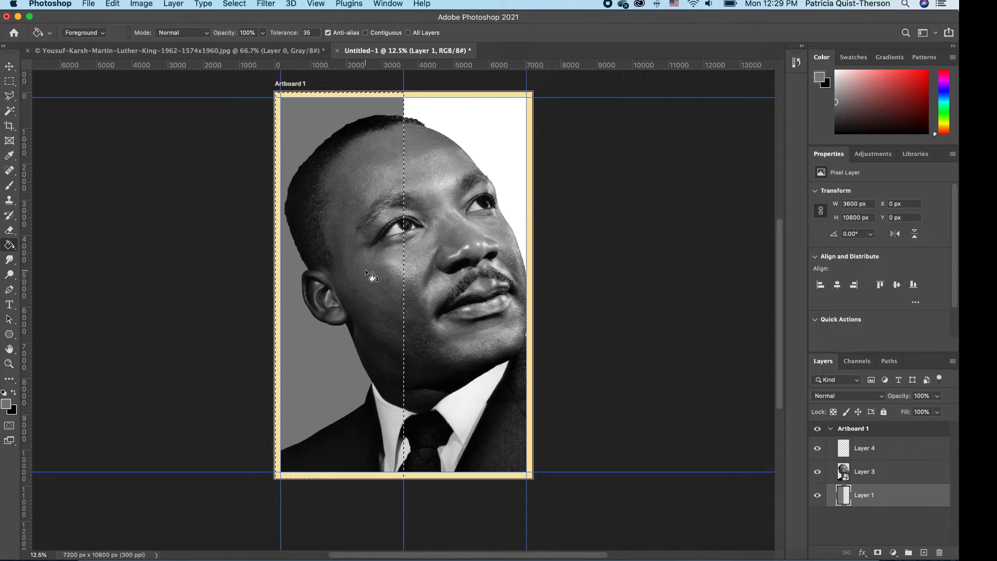
key(super+d)
Step: Select the right half of Layer 1, fill it with dark grey at brightness 25, and deselect
click(9, 81)
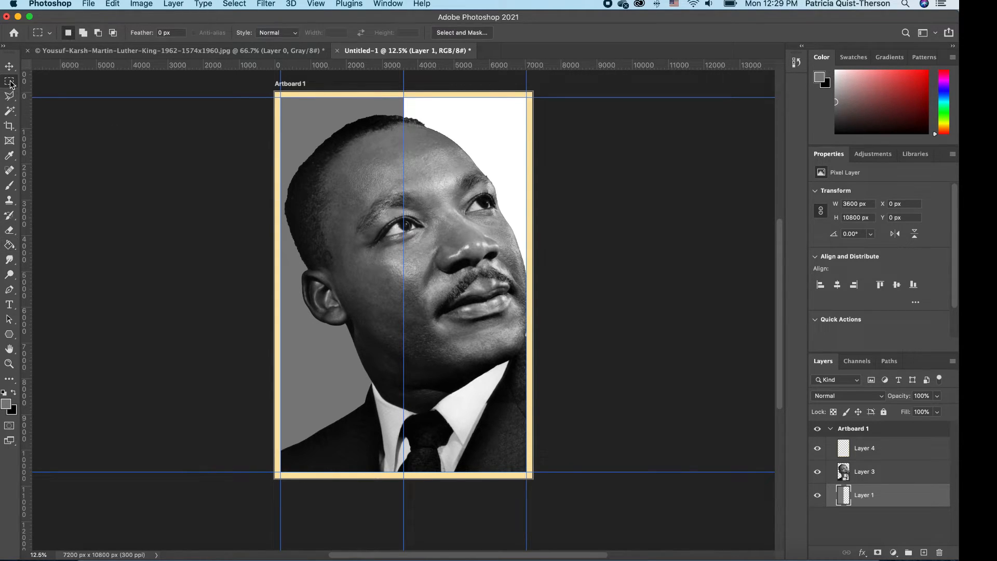
drag(574, 82, 408, 527)
click(7, 405)
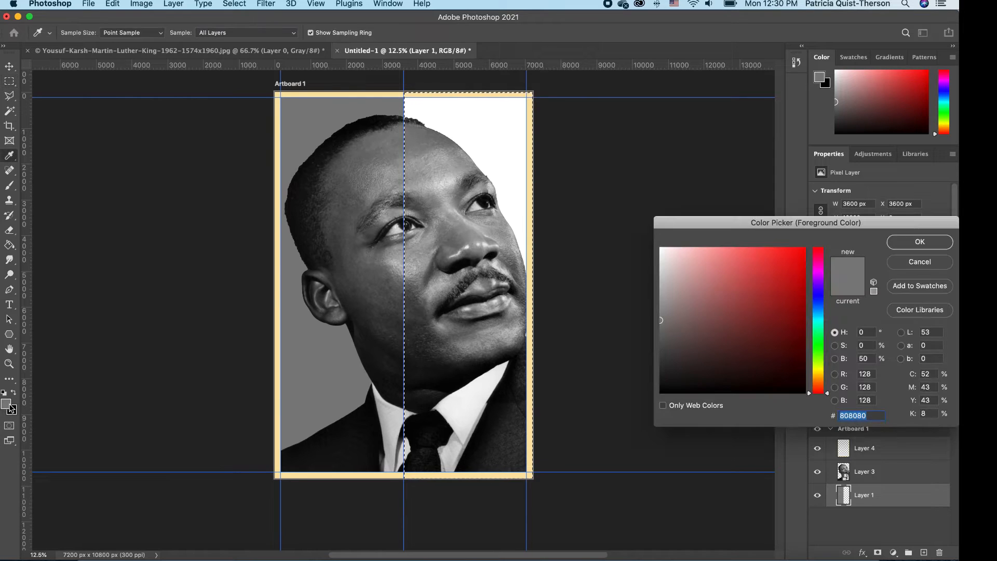
click(864, 359)
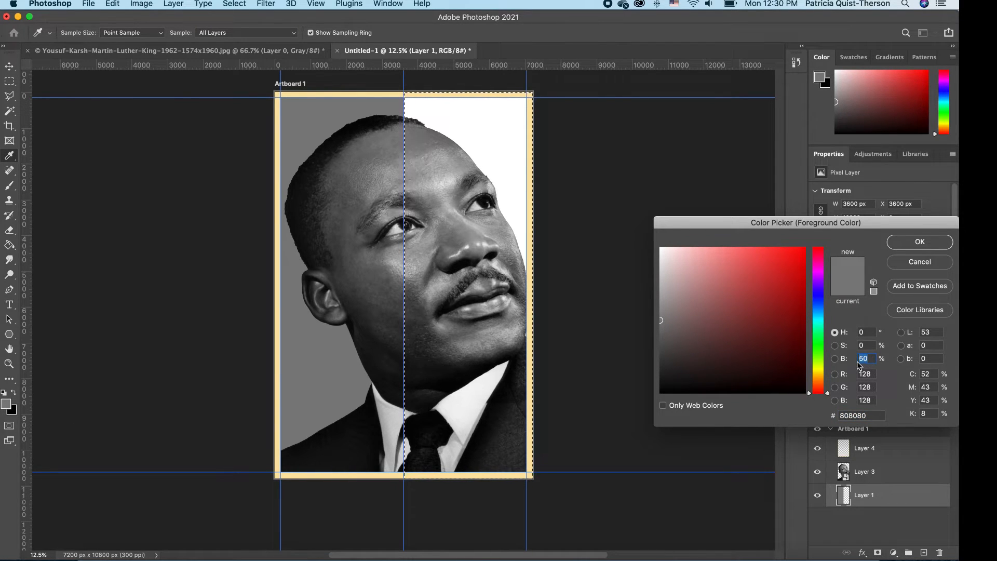
text(25)
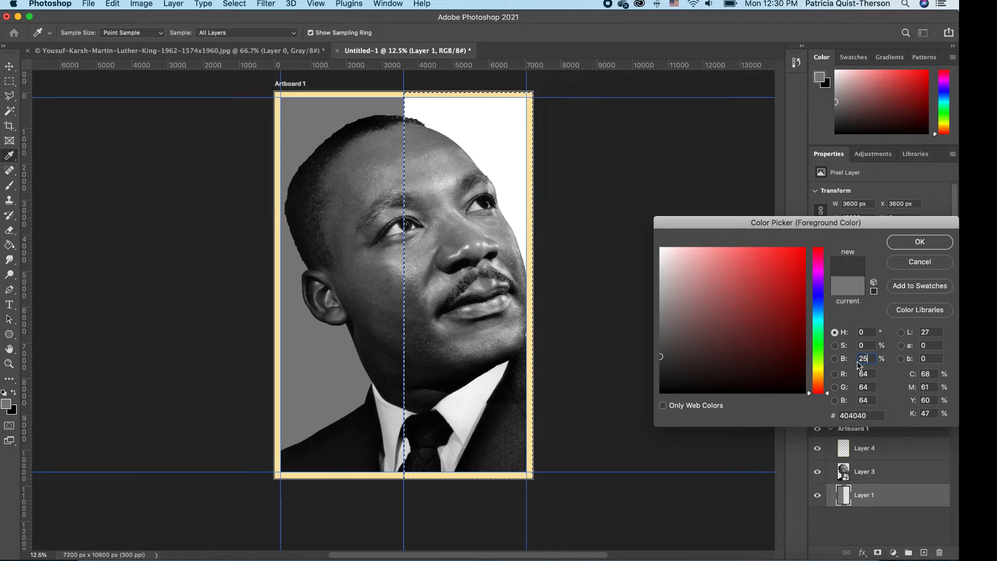
click(930, 241)
key(m)
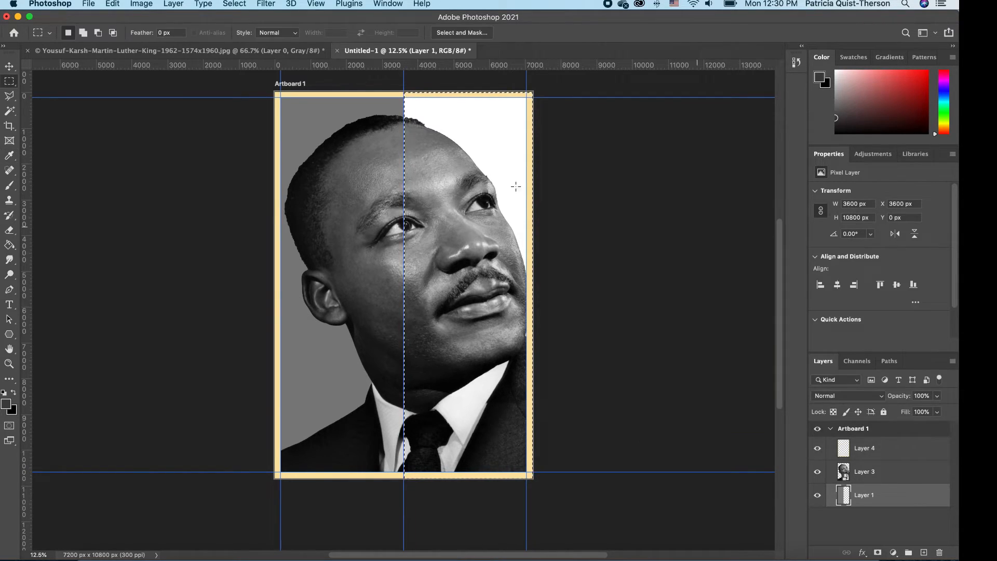
click(9, 245)
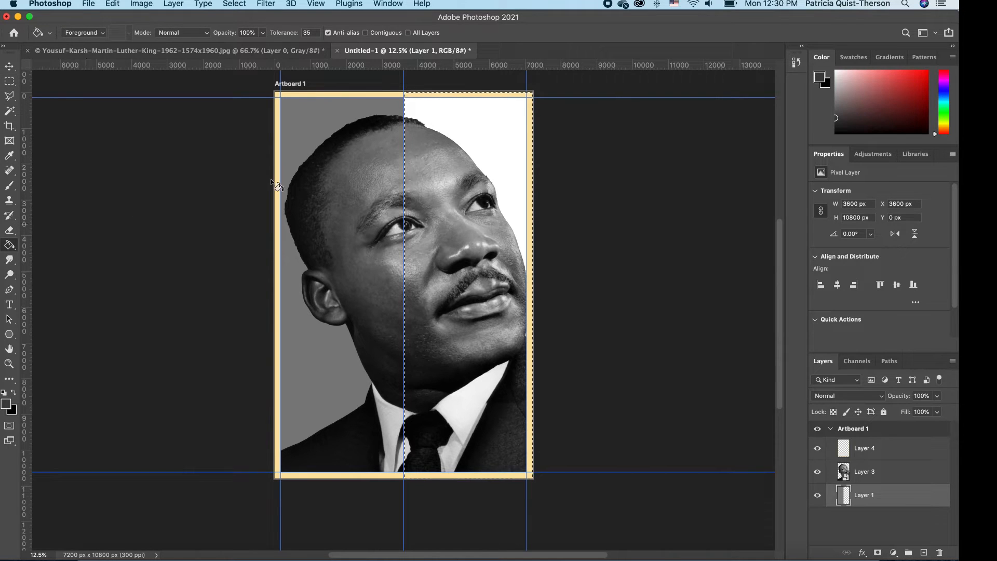
click(506, 129)
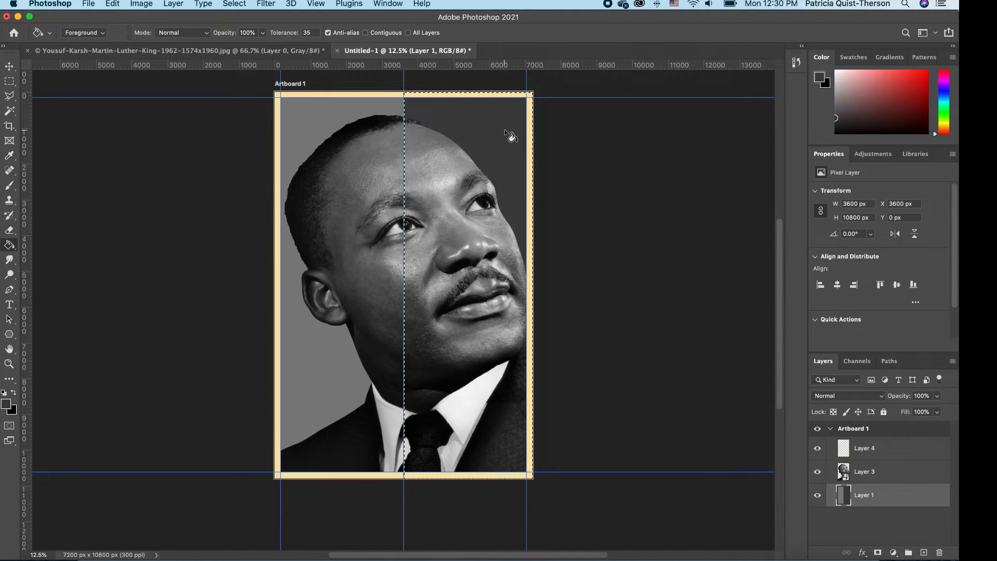
key(super+d)
Step: Remove all the vertical and horizontal guides from the artboard
key(v)
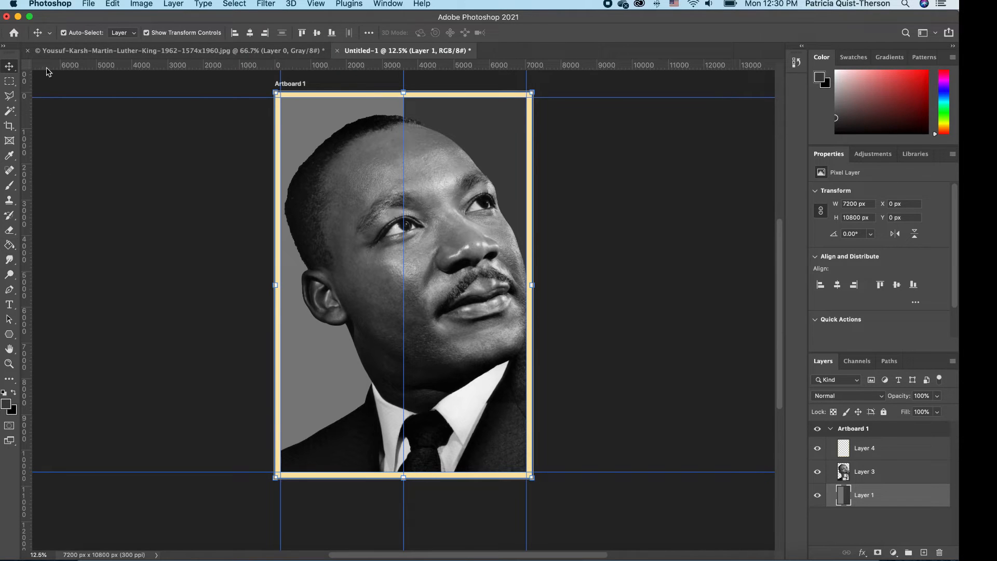
drag(280, 77, 10, 100)
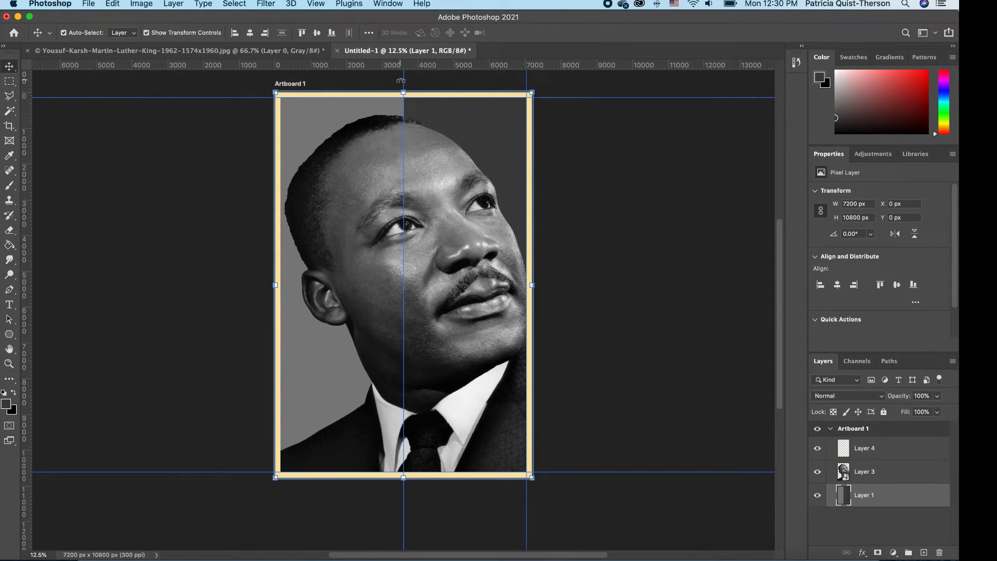
drag(401, 166, 5, 149)
drag(246, 97, 250, 65)
drag(248, 471, 295, 65)
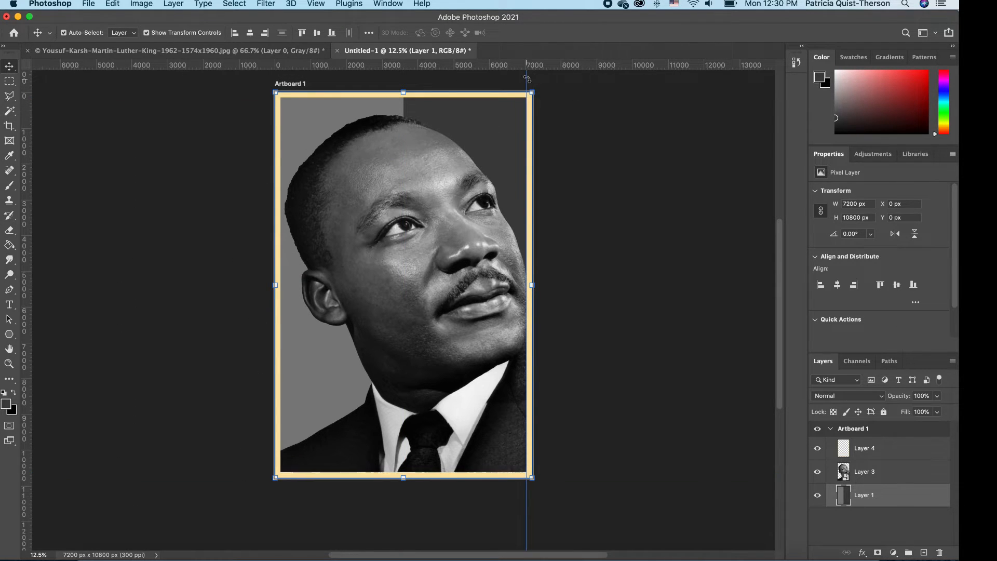
drag(527, 77, 10, 153)
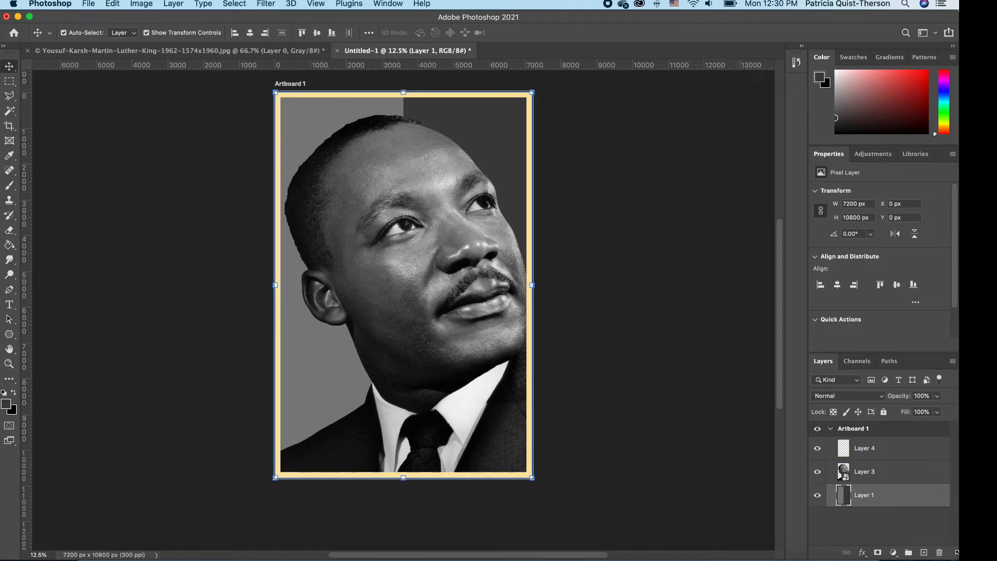
Step: Add a new layer directly above Layer 1 and set the foreground colour to navy #013250
click(925, 552)
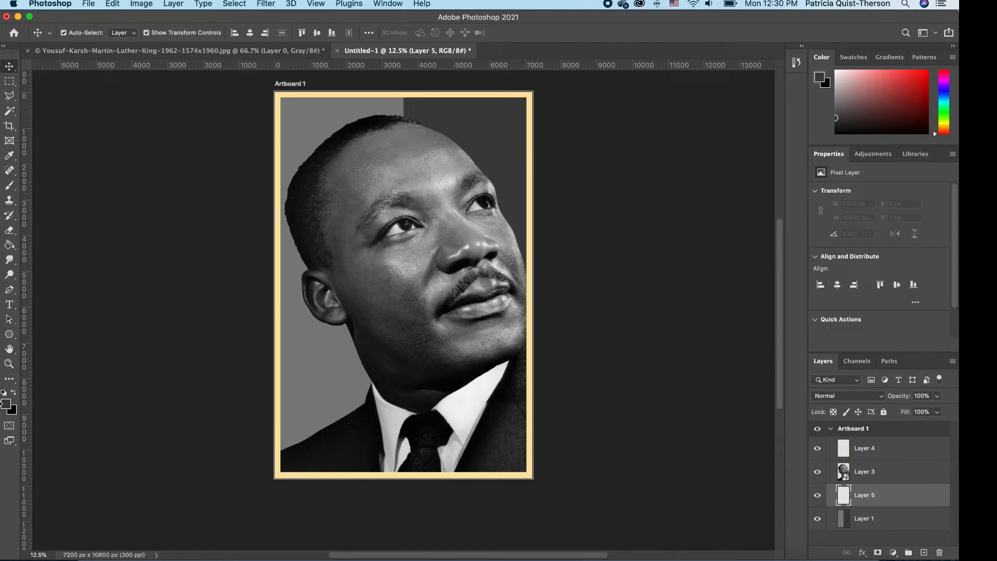
click(6, 404)
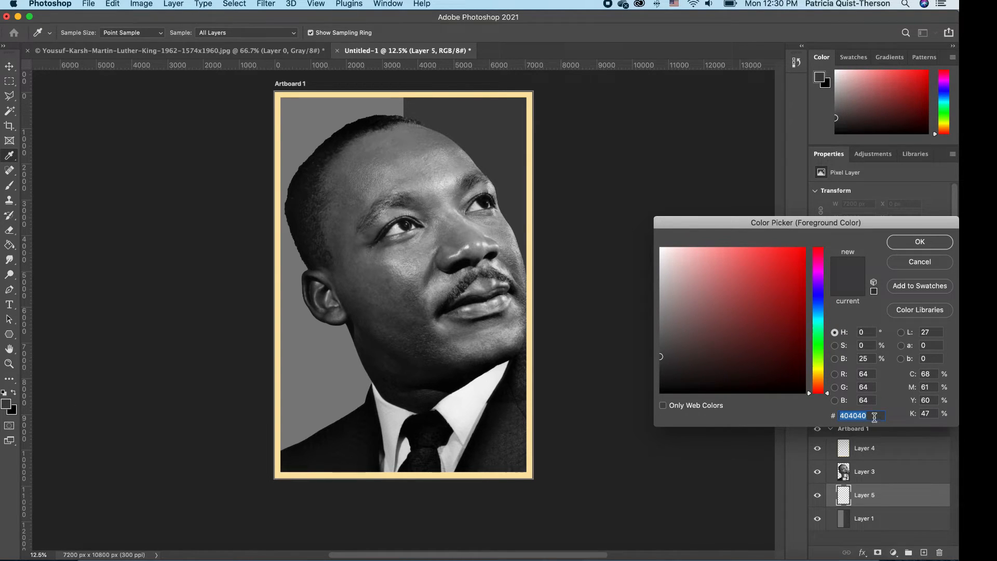
text(01)
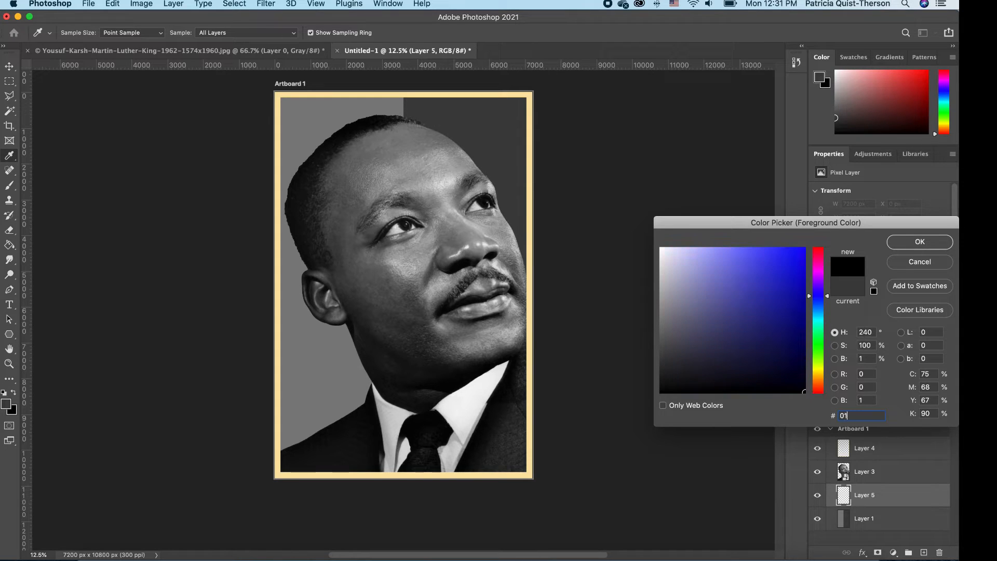
text(32)
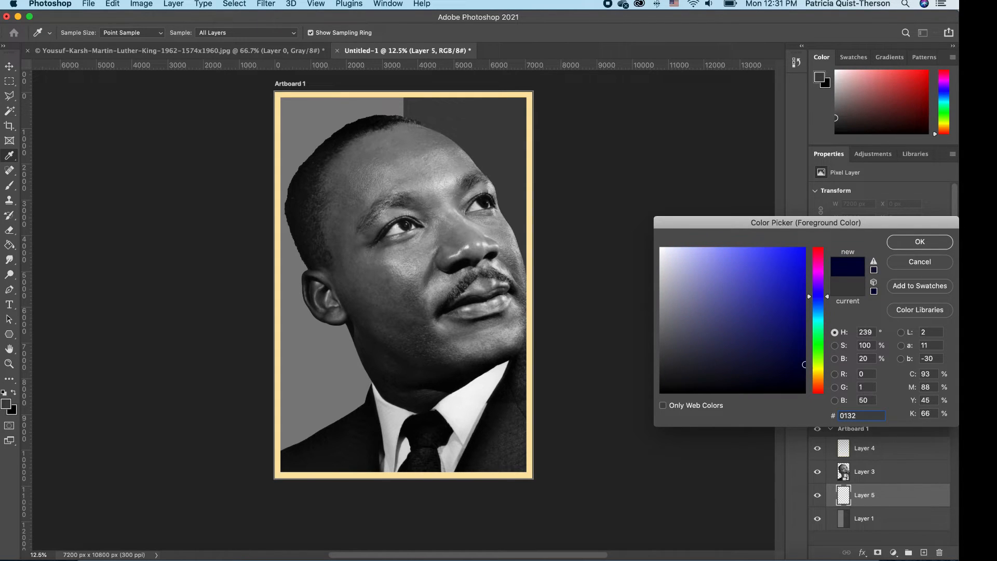
text(50)
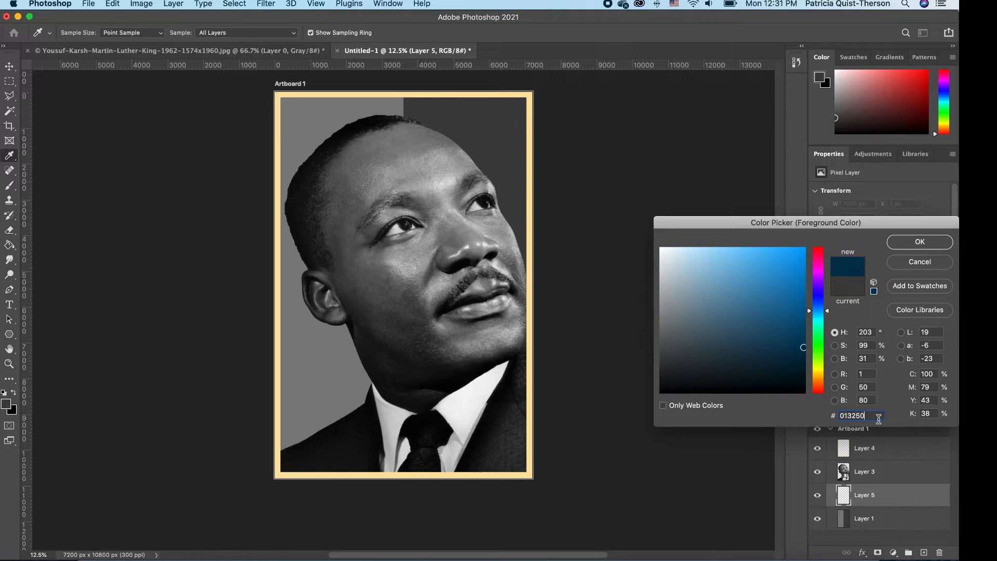
click(918, 243)
key(v)
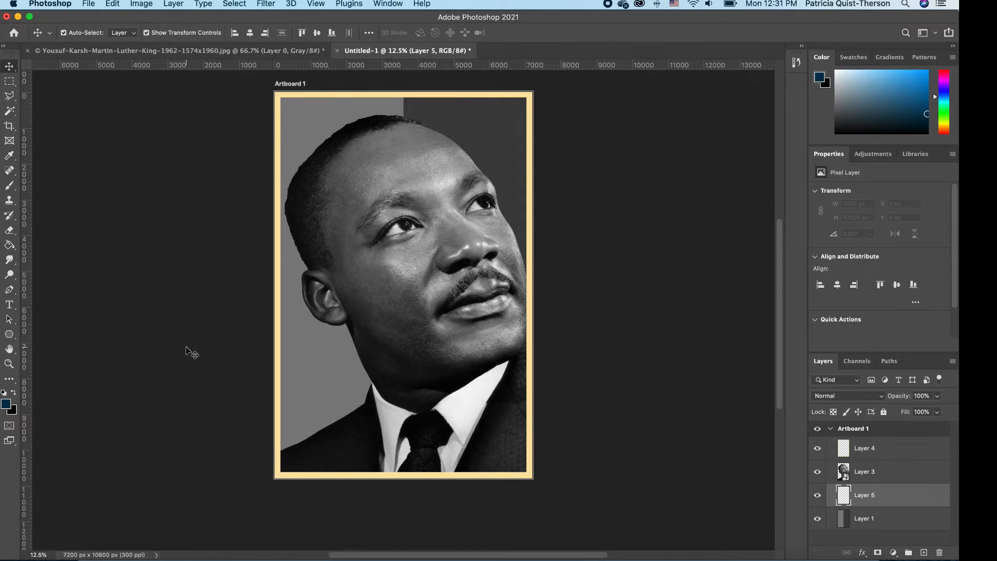
Step: Fill a full-width band about 2275 px tall at the artboard's bottom on Layer 5 with navy, and move Layer 5 above the portrait
click(9, 82)
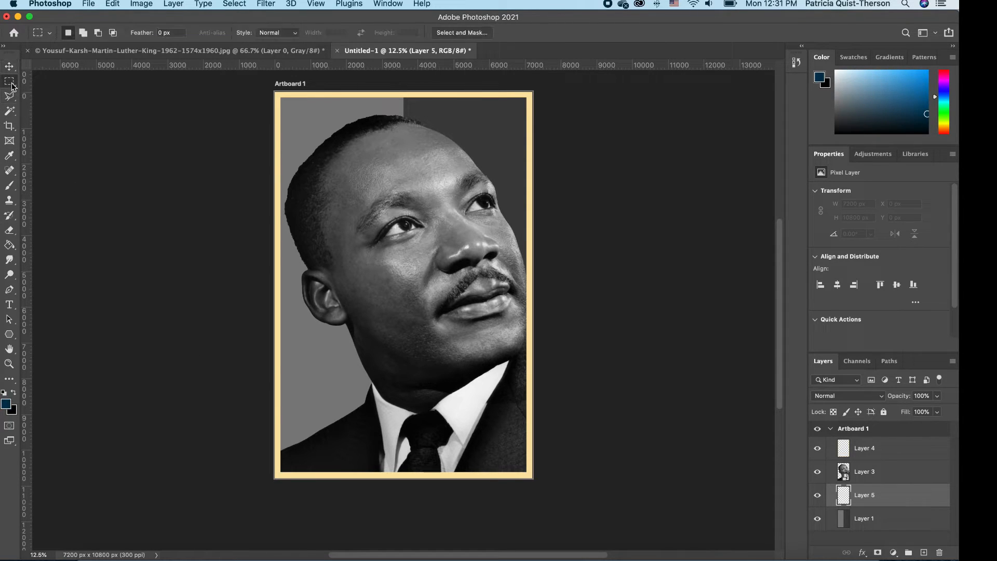
drag(258, 395, 617, 508)
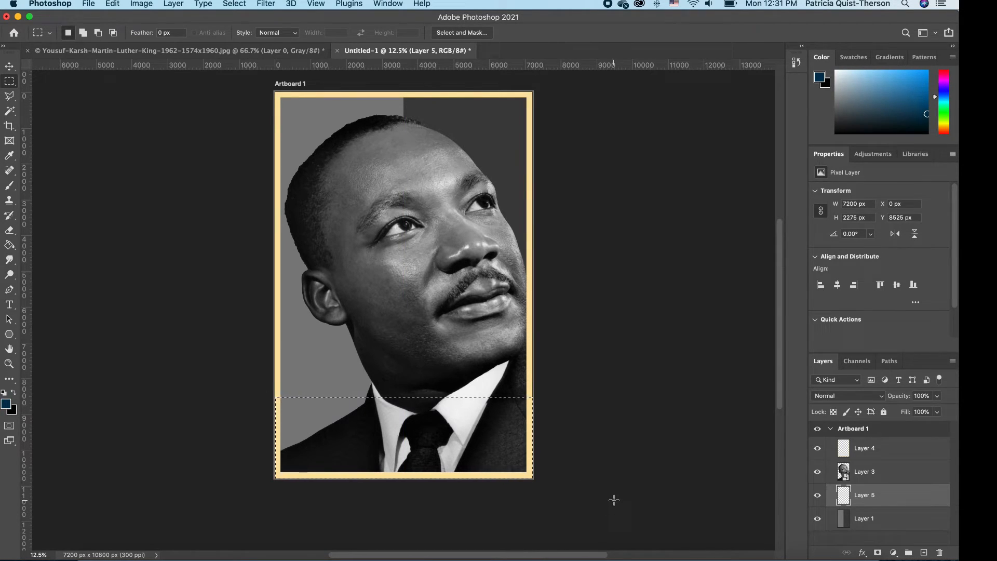
click(3, 245)
click(307, 413)
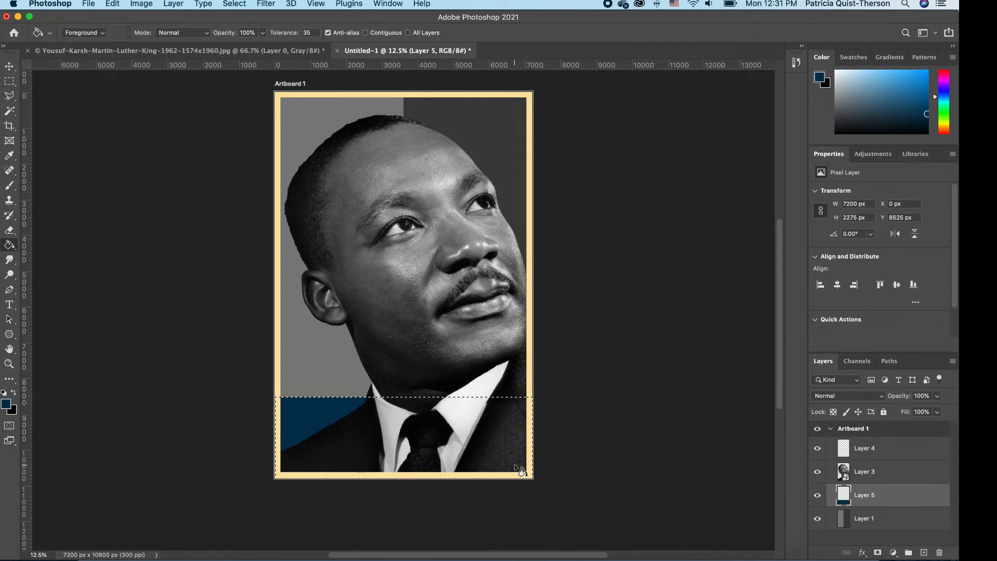
key(super+d)
drag(883, 497, 885, 471)
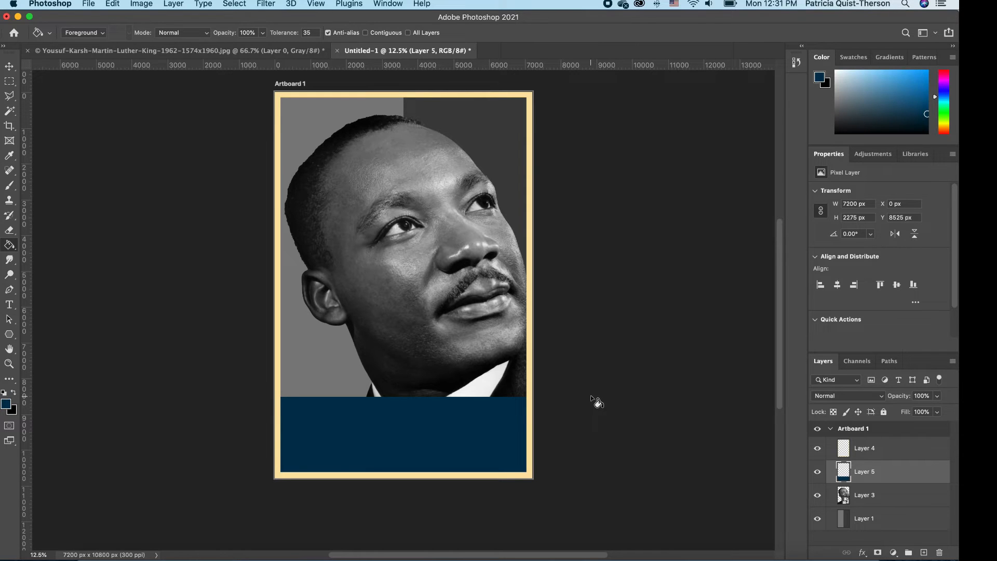
Step: Apply a Surface Blur to the portrait on Layer 3 with a radius of 20 pixels and a threshold of 20 levels
click(113, 4)
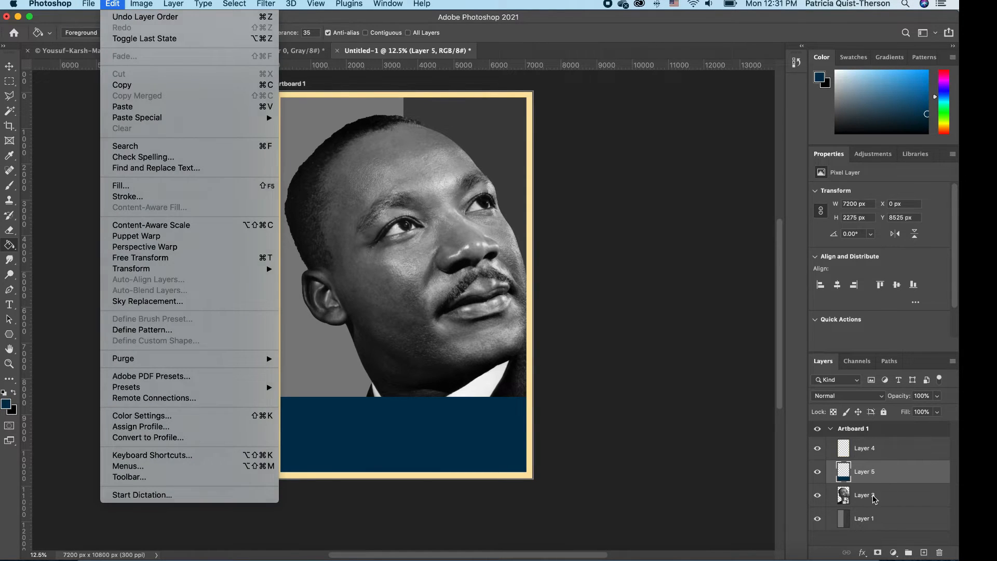
click(874, 498)
click(874, 499)
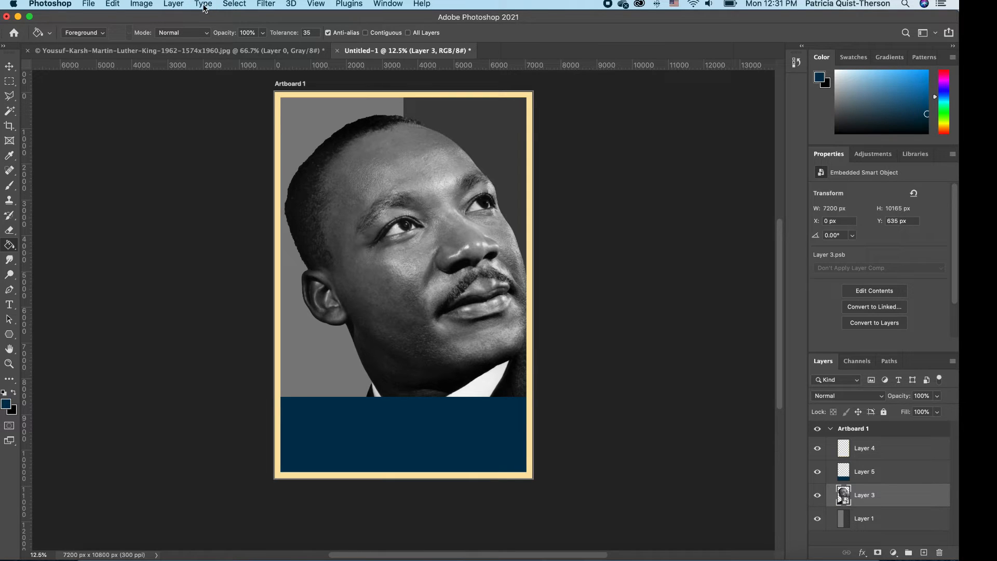
click(266, 4)
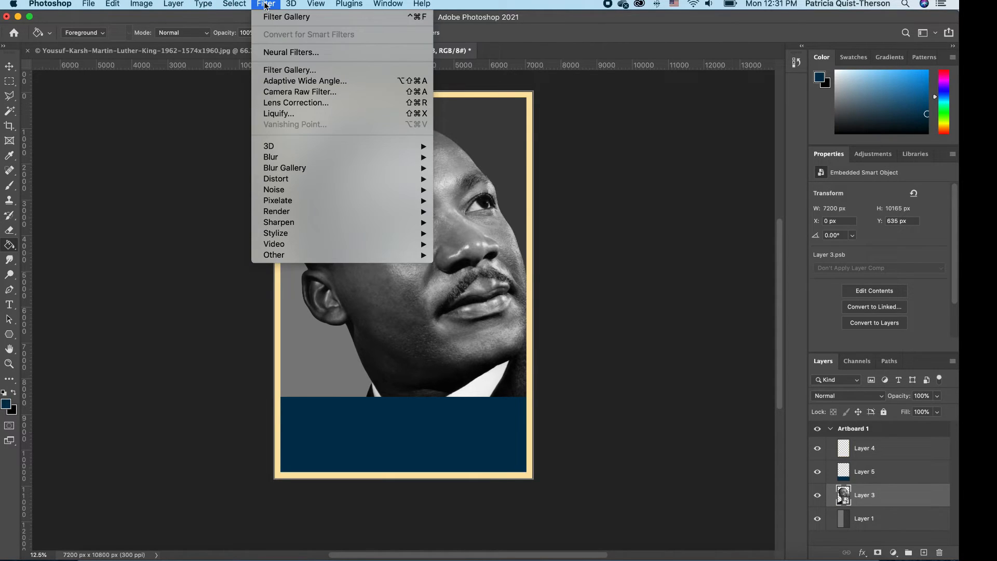
mouse_move(395, 156)
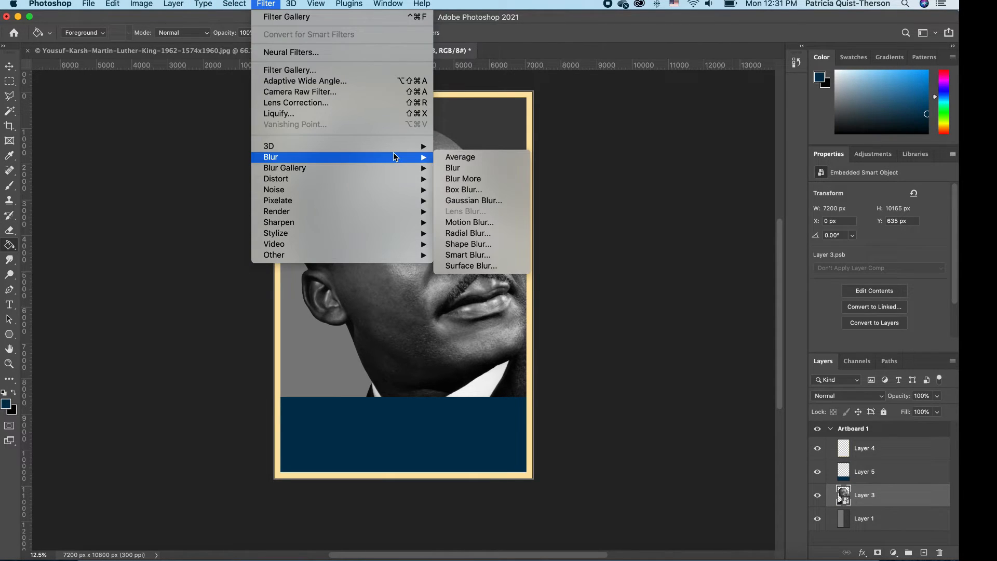
click(503, 268)
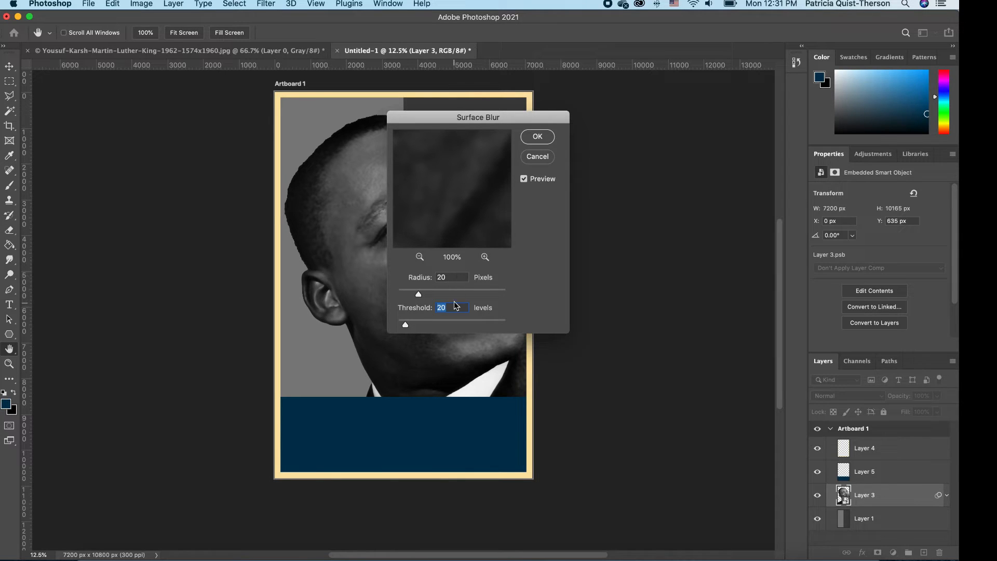
click(538, 138)
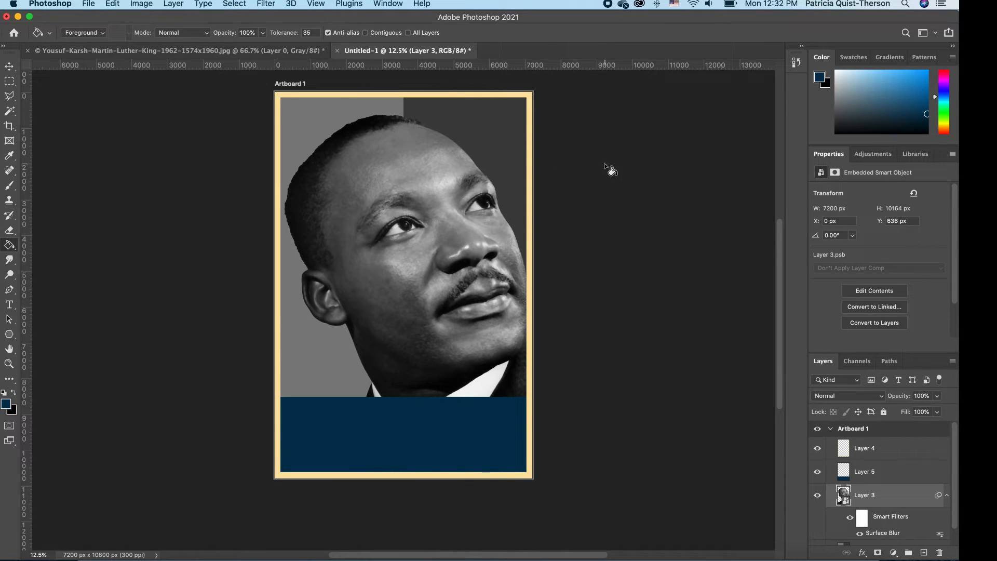
Step: Apply the Filter Gallery's Cutout effect to Layer 3 with 5 levels, edge simplicity 5 and edge fidelity 1, and collapse its smart filter list
click(264, 4)
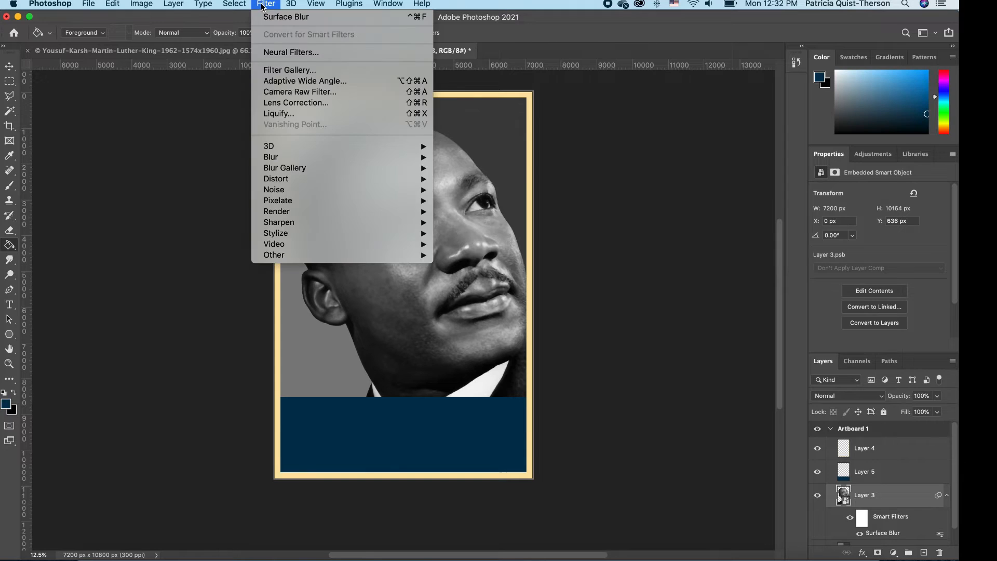
click(299, 73)
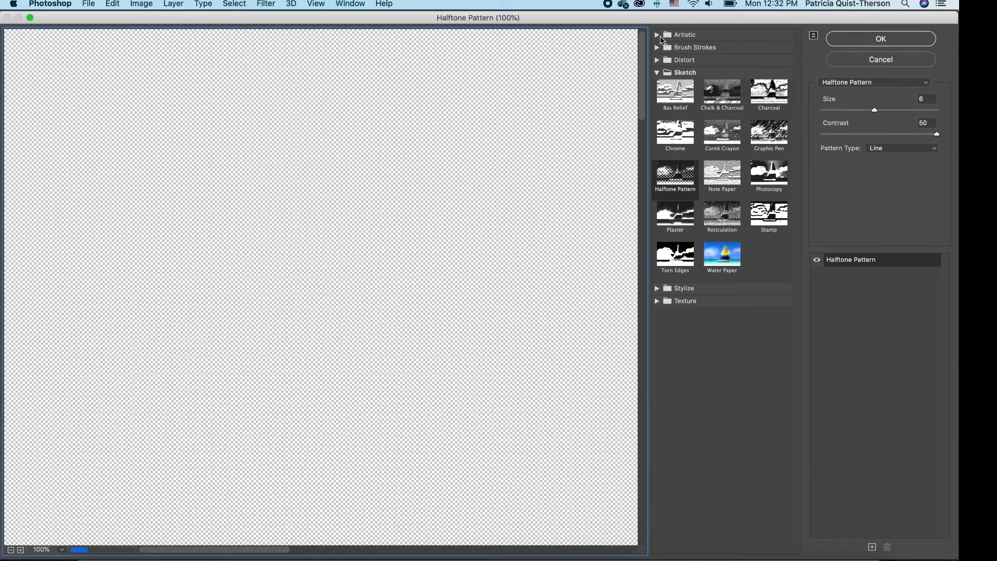
click(660, 37)
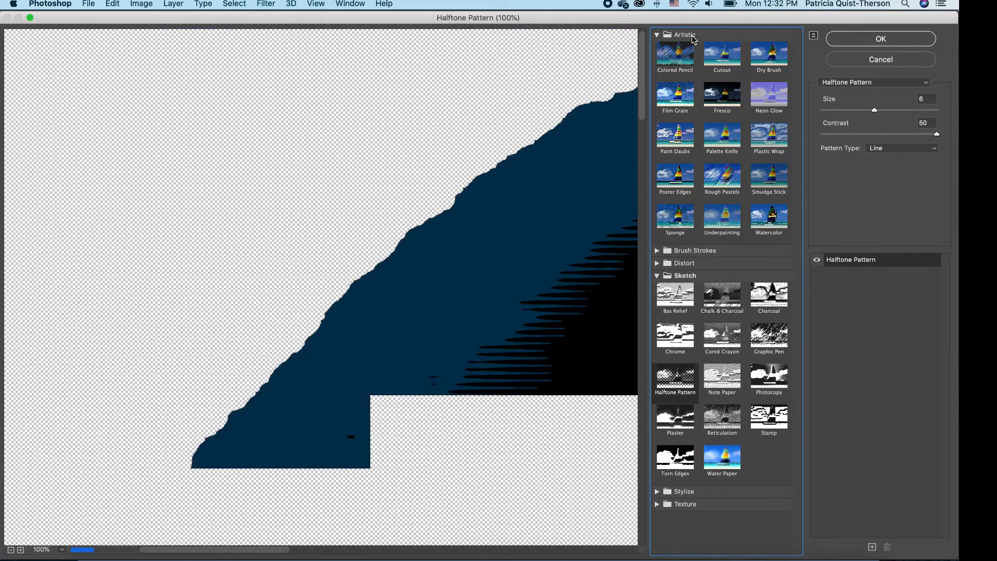
click(718, 63)
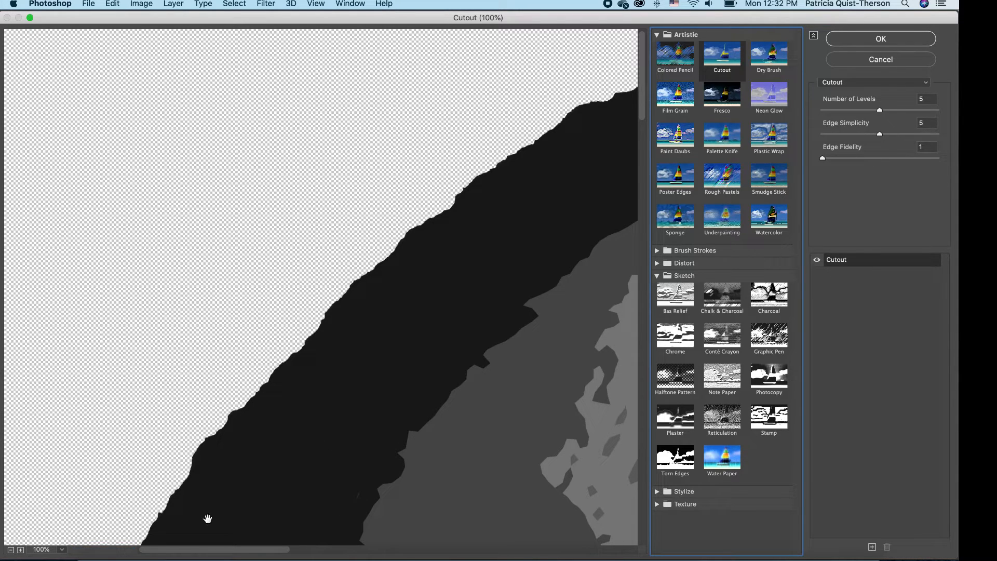
click(63, 549)
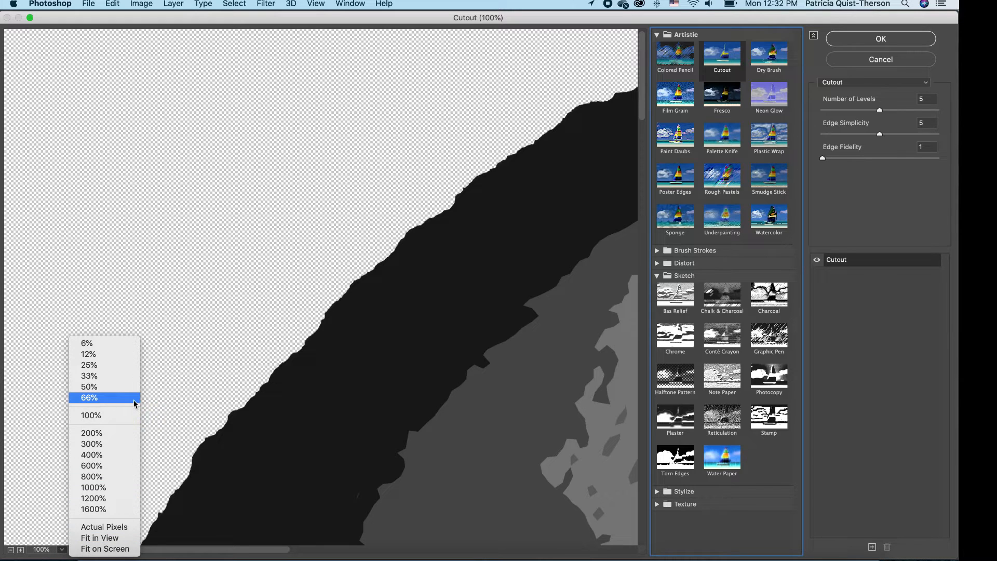
click(101, 375)
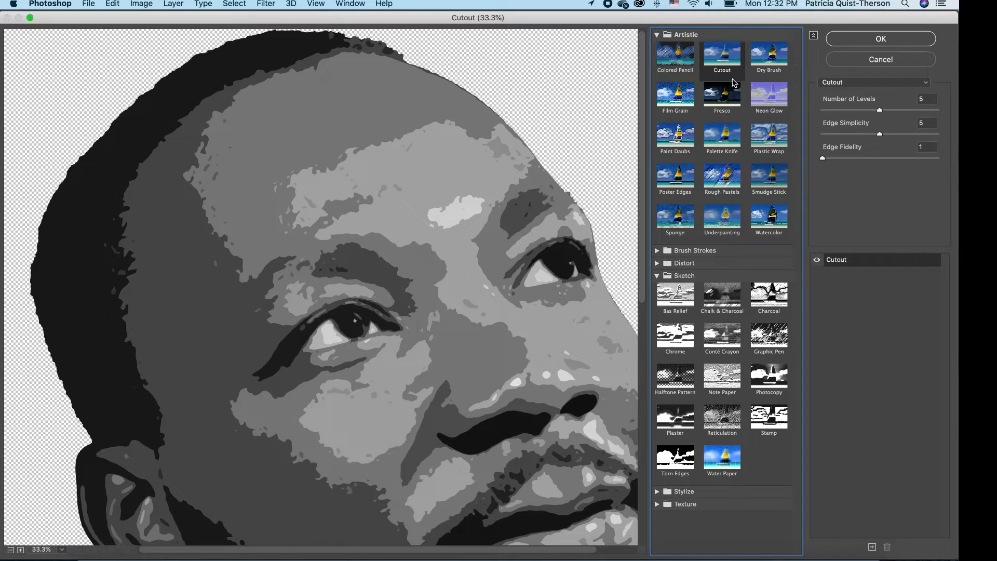
click(873, 46)
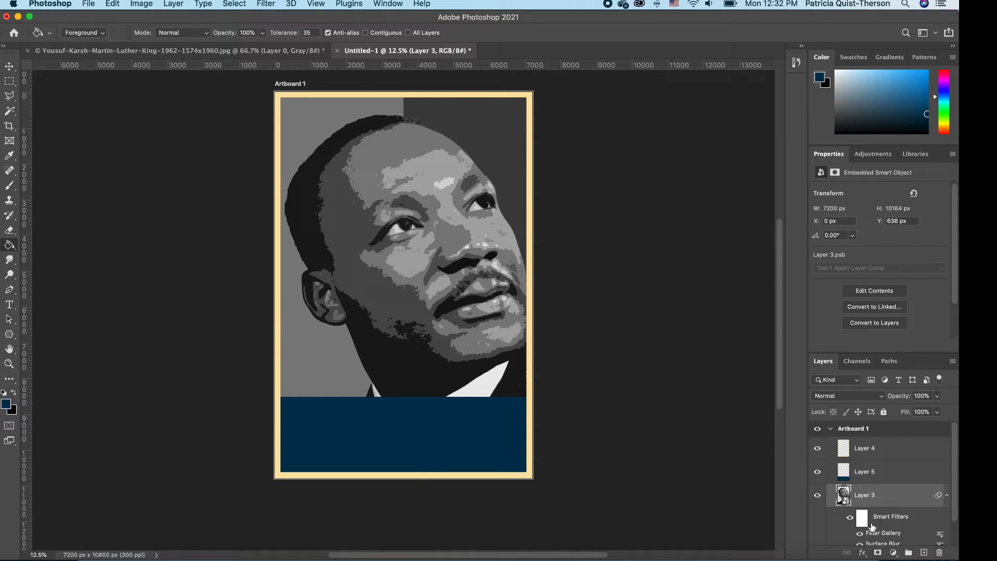
click(947, 495)
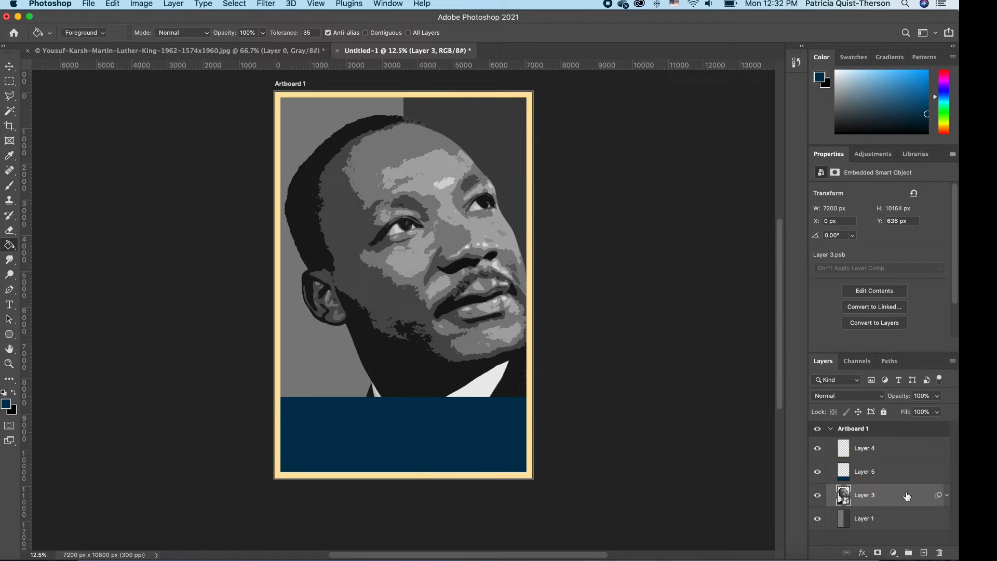
Step: Add a Channel Mixer adjustment layer directly above Layer 3 and make it monochrome
click(894, 553)
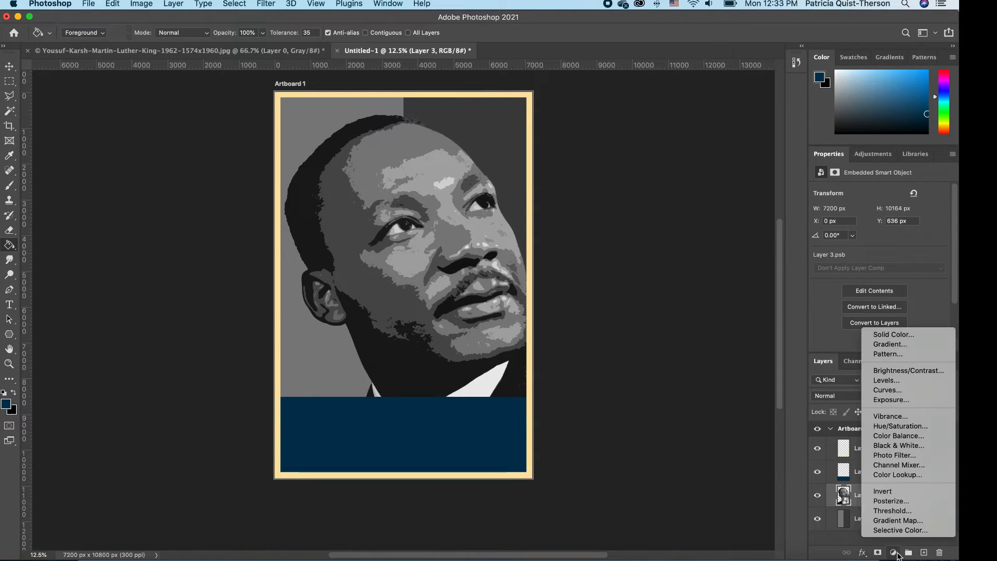
click(929, 465)
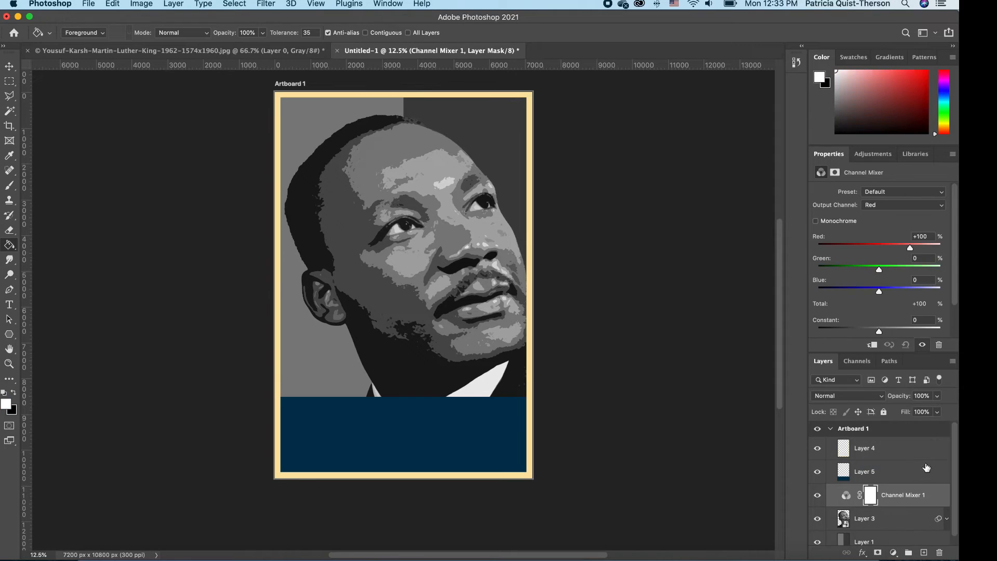
click(816, 222)
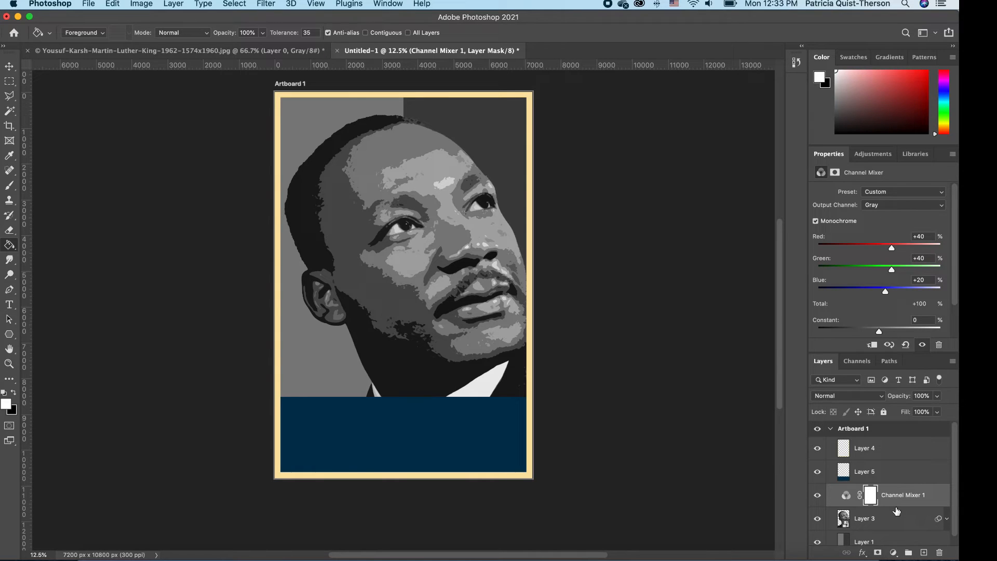
Step: Add a Posterize adjustment layer above the Channel Mixer and set it to 5 levels
click(892, 552)
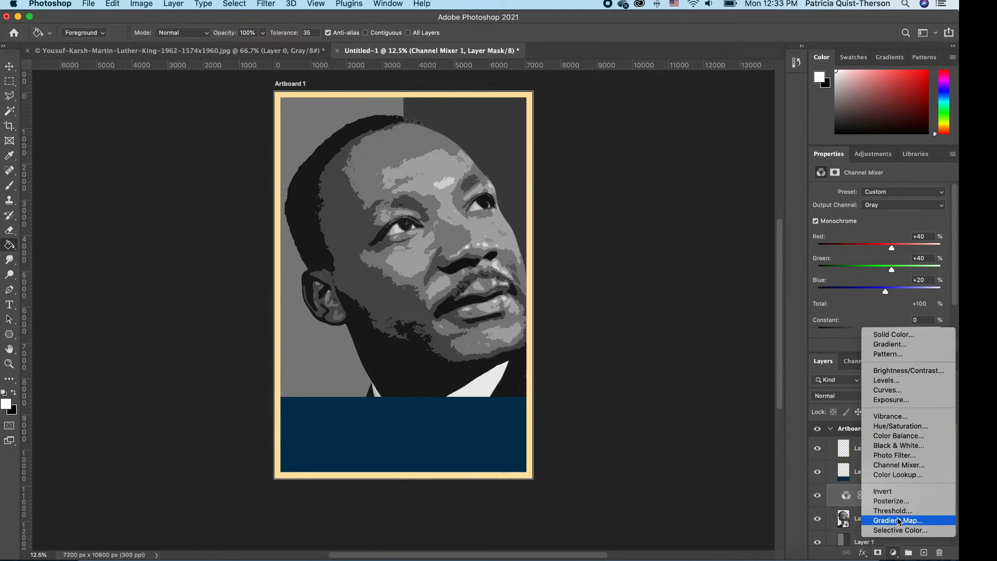
click(904, 501)
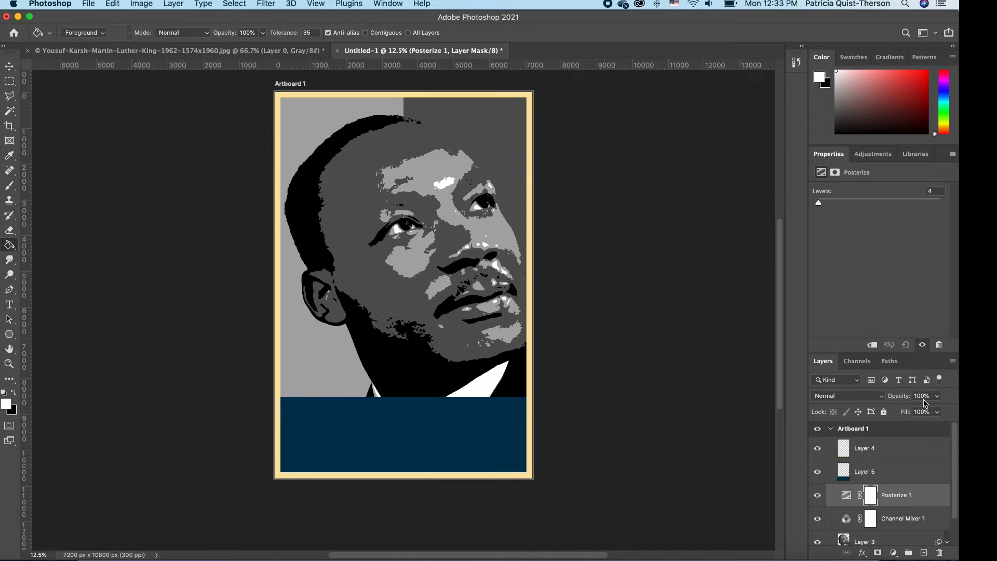
click(929, 190)
text(5)
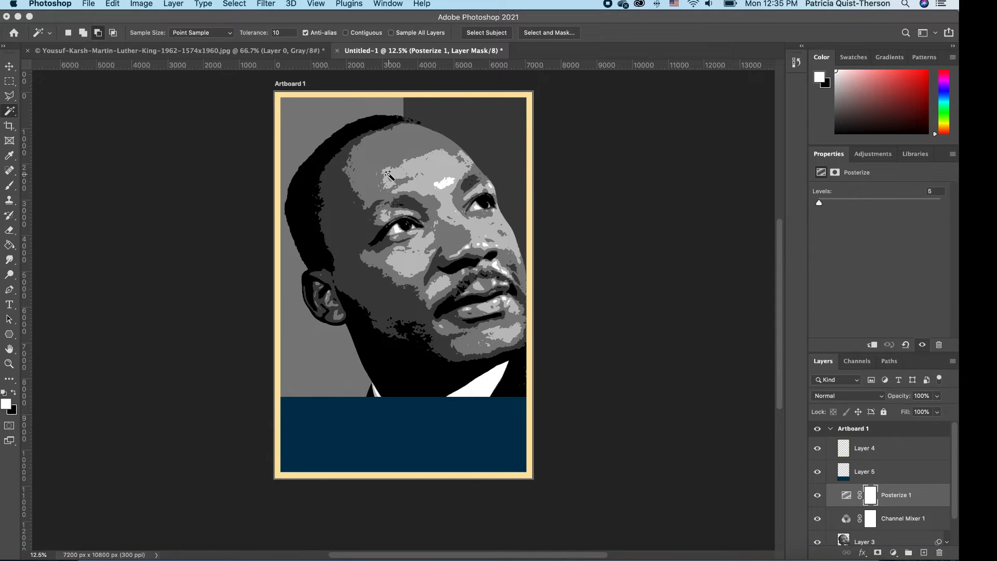
Step: Select the forehead's mid-grey tone with the Magic Wand, and subtract the left grey background and ear area with the Polygonal Lasso
scroll(388, 175, up, 5)
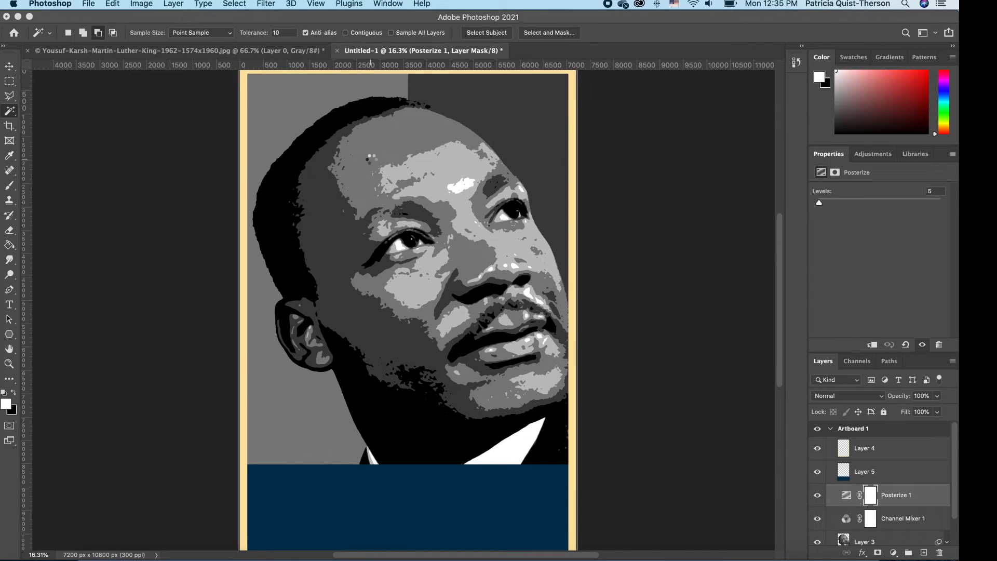
click(370, 160)
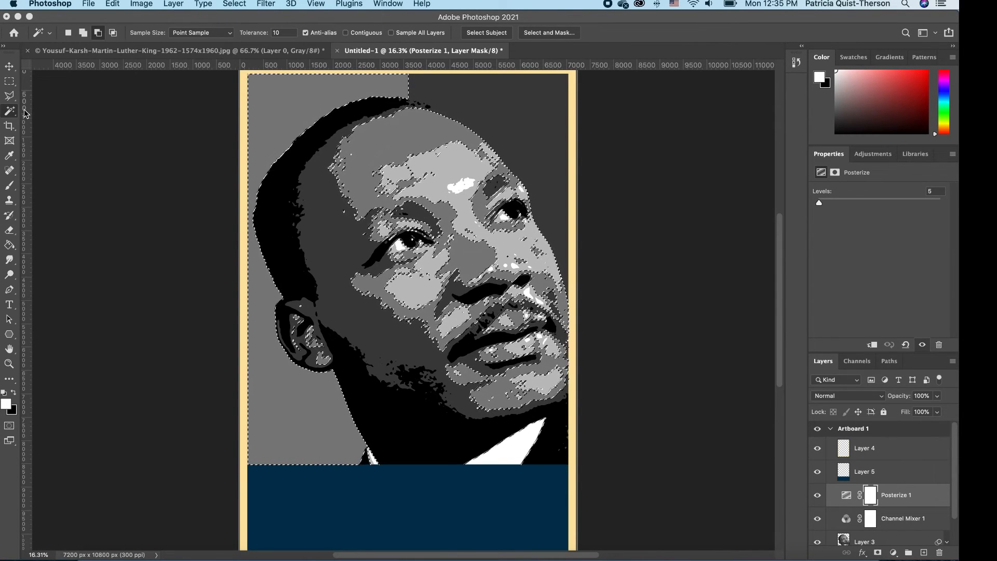
click(11, 96)
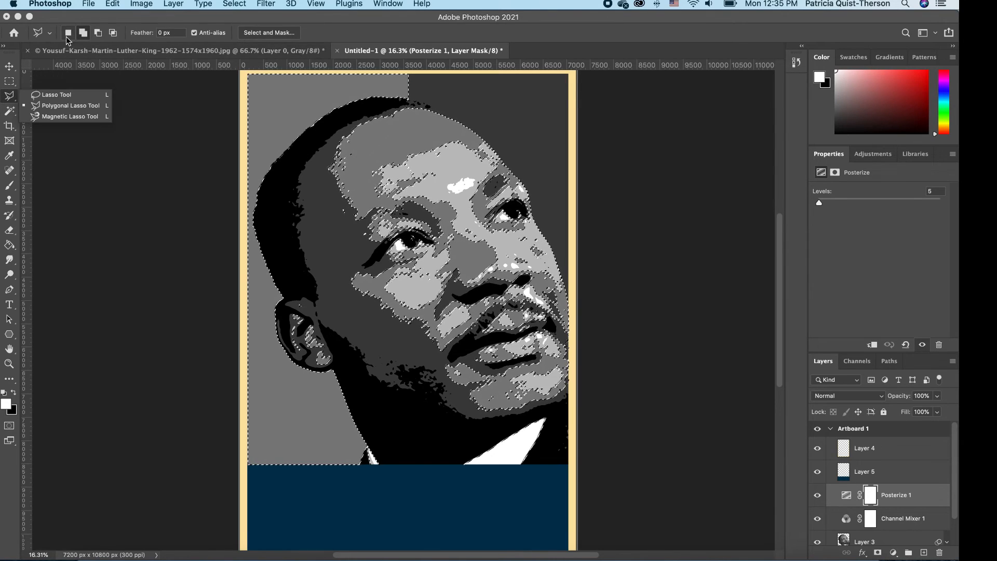
click(98, 34)
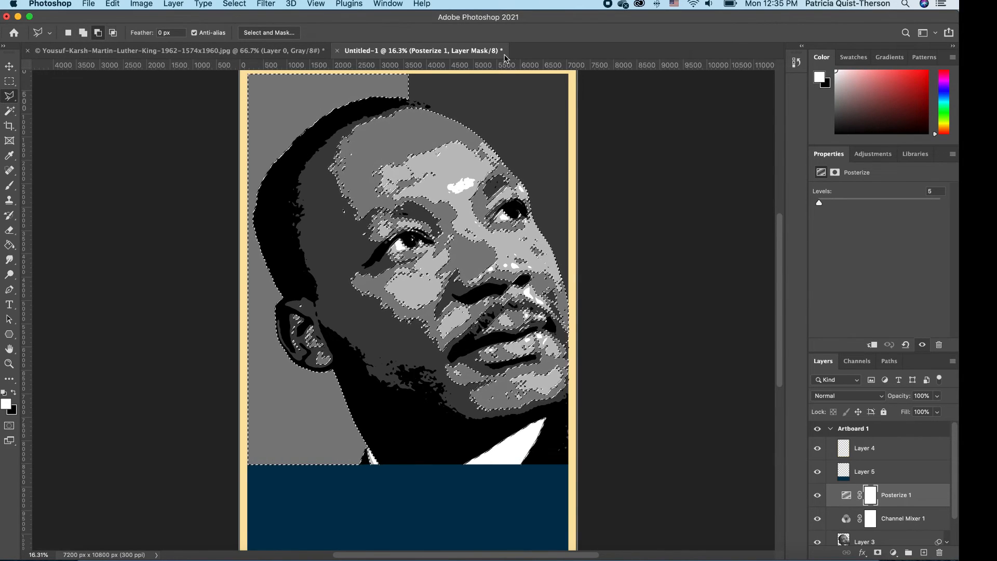
click(416, 74)
click(415, 103)
click(371, 106)
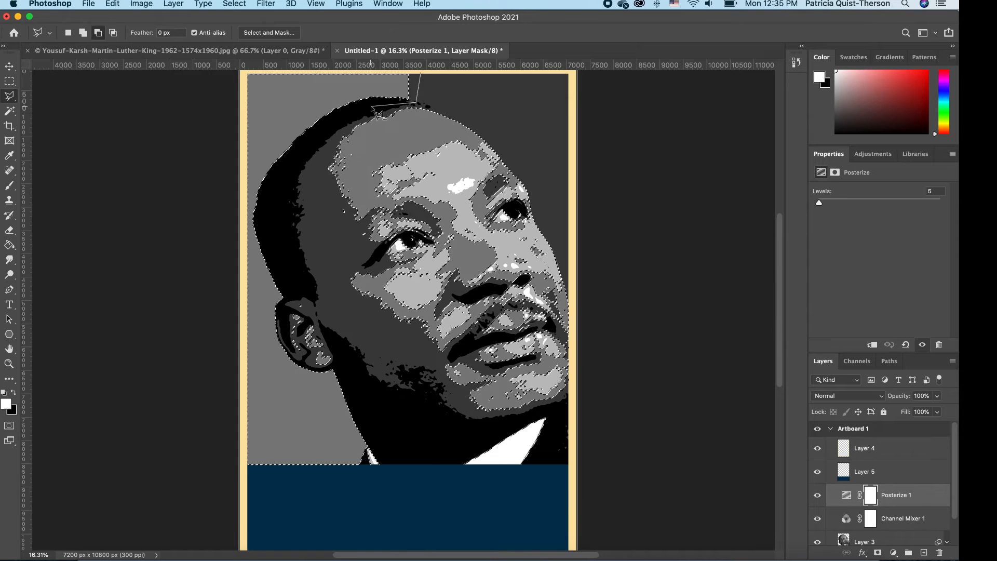
click(302, 171)
click(333, 328)
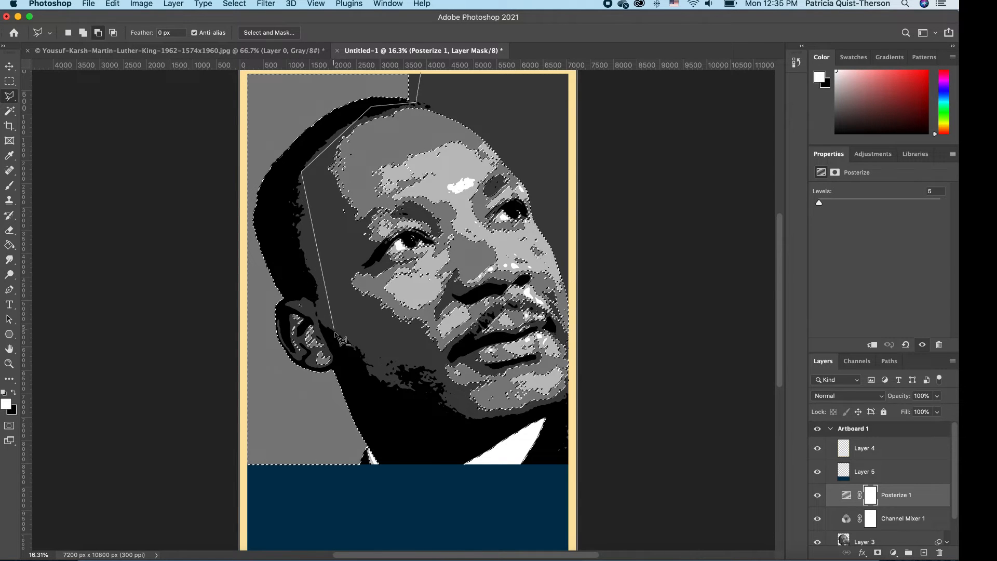
click(411, 489)
click(213, 479)
click(192, 129)
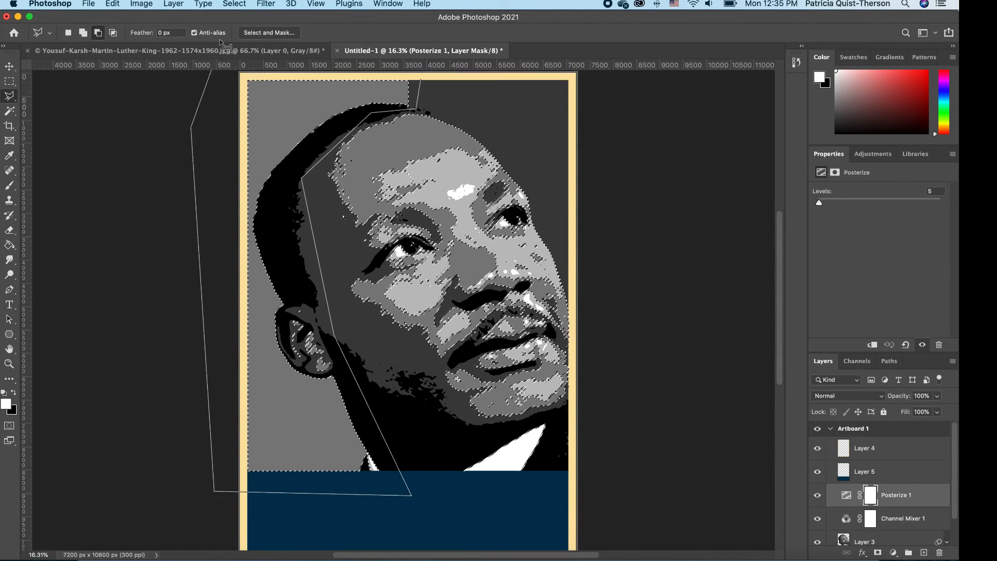
click(197, 137)
click(427, 247)
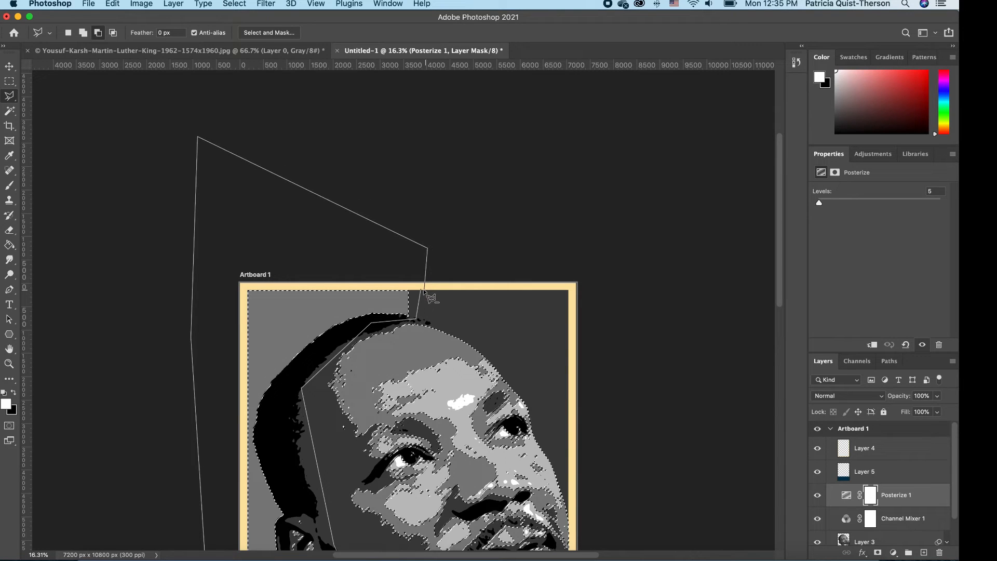
click(422, 289)
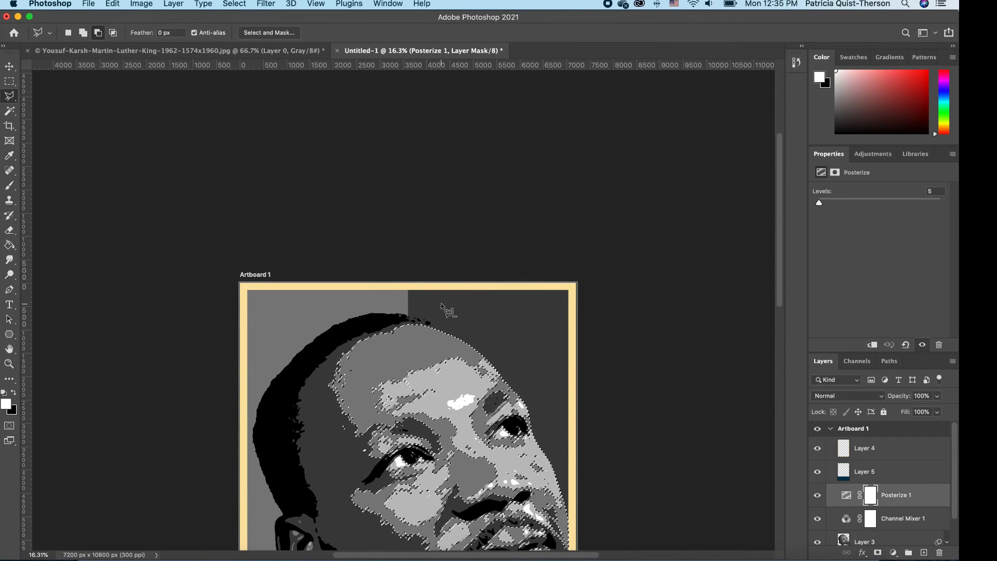
Step: Save the mid-grey face selection as a new channel in the Untitled-1 document
scroll(439, 306, down, 1)
scroll(436, 303, down, 2)
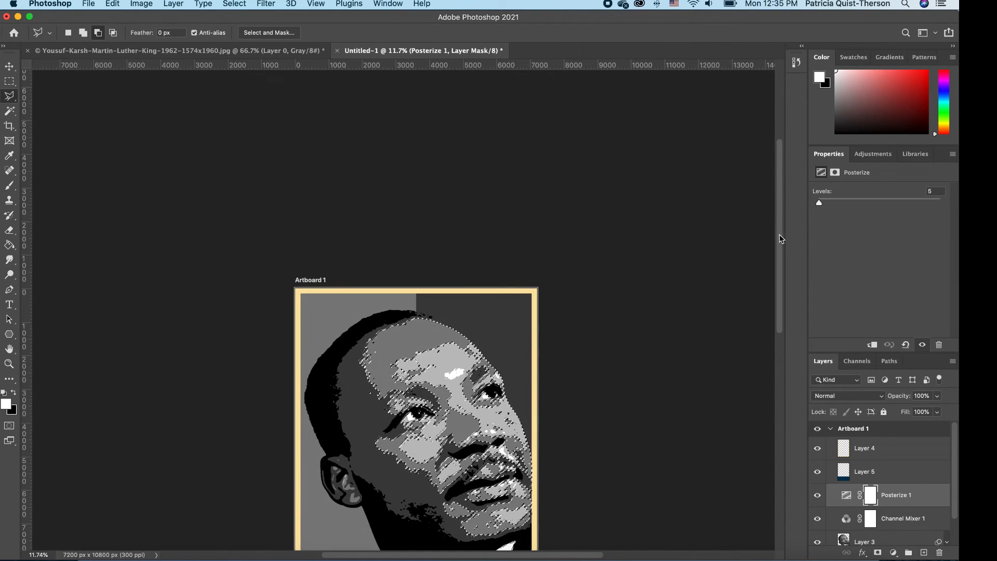
drag(779, 235, 774, 302)
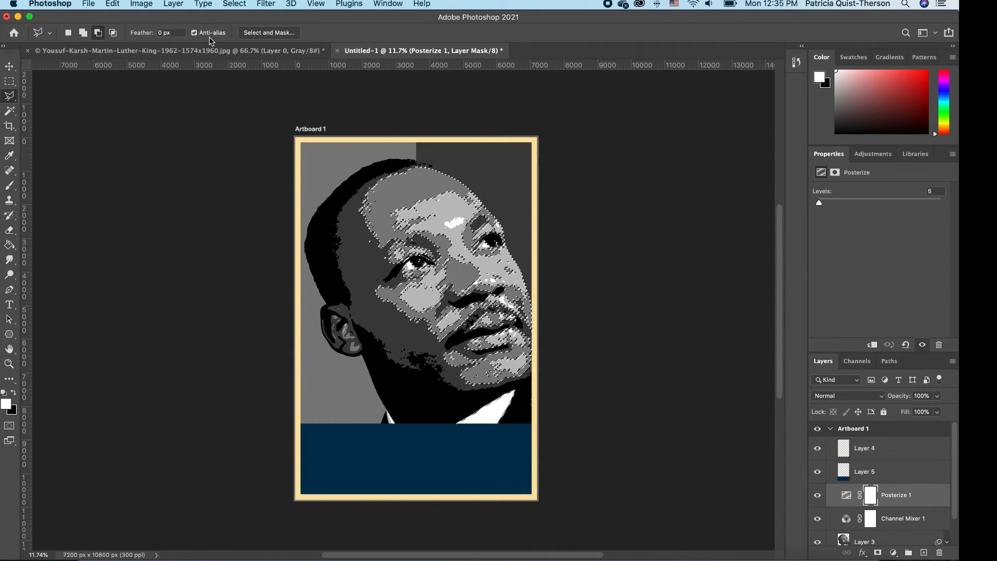
click(9, 111)
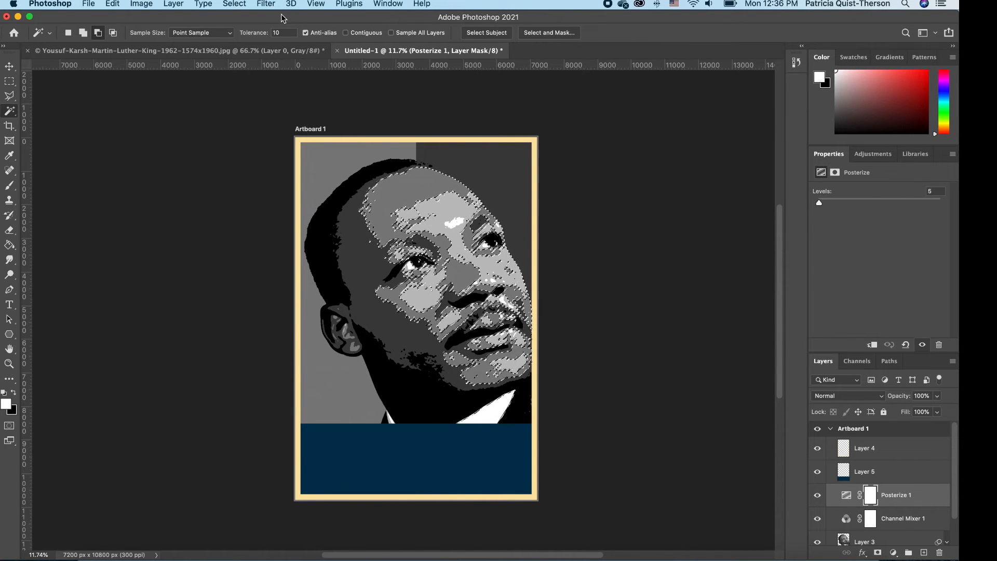
click(235, 5)
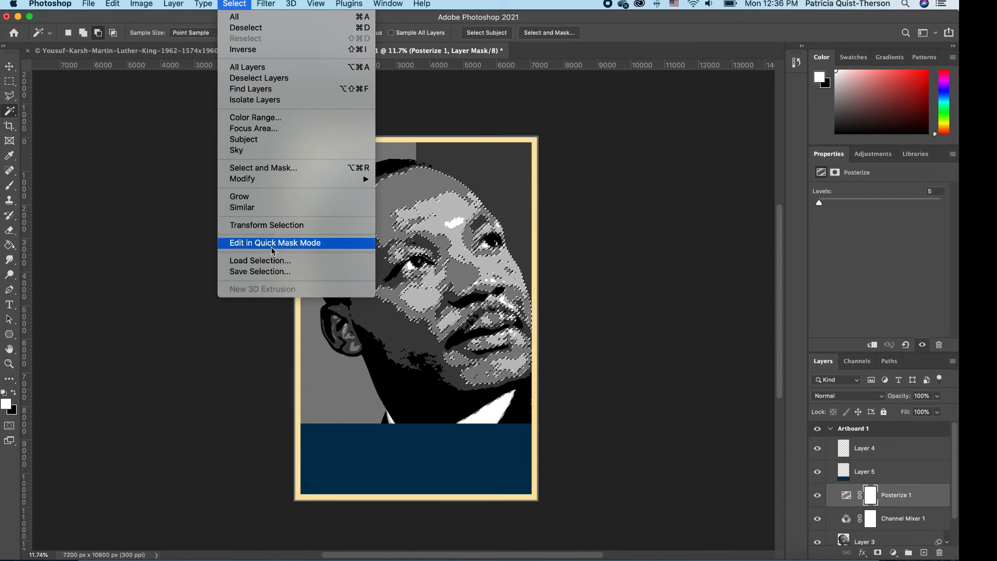
click(276, 272)
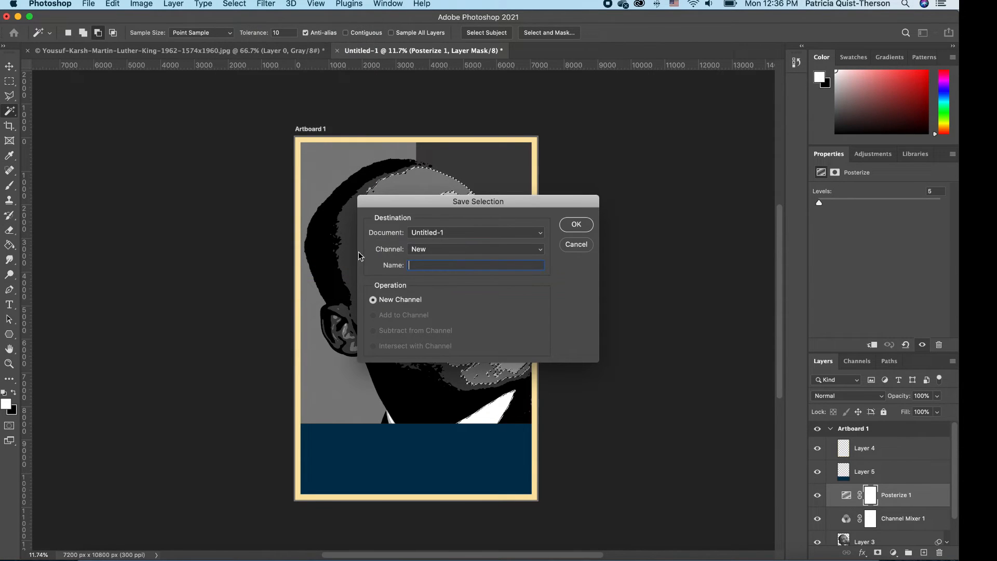
click(579, 223)
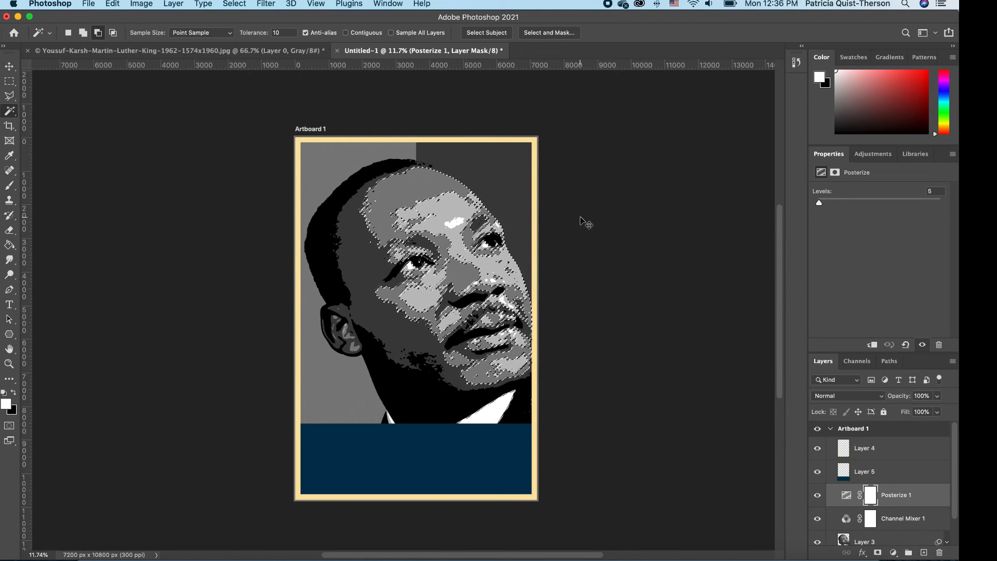
Step: Clear the face selection and add a Gradient Map adjustment layer directly above the Posterize layer
key(super+d)
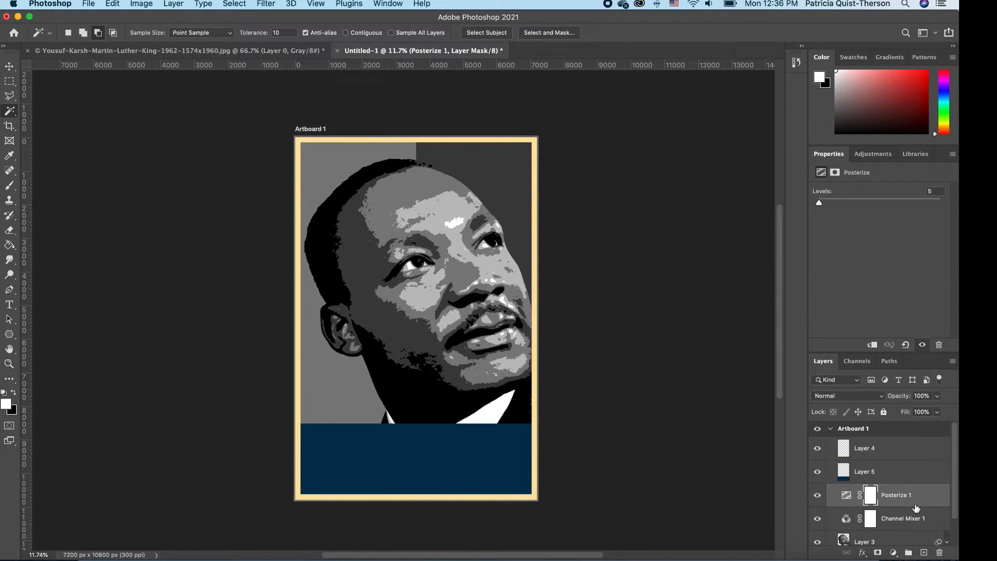
scroll(916, 508, down, 2)
click(894, 553)
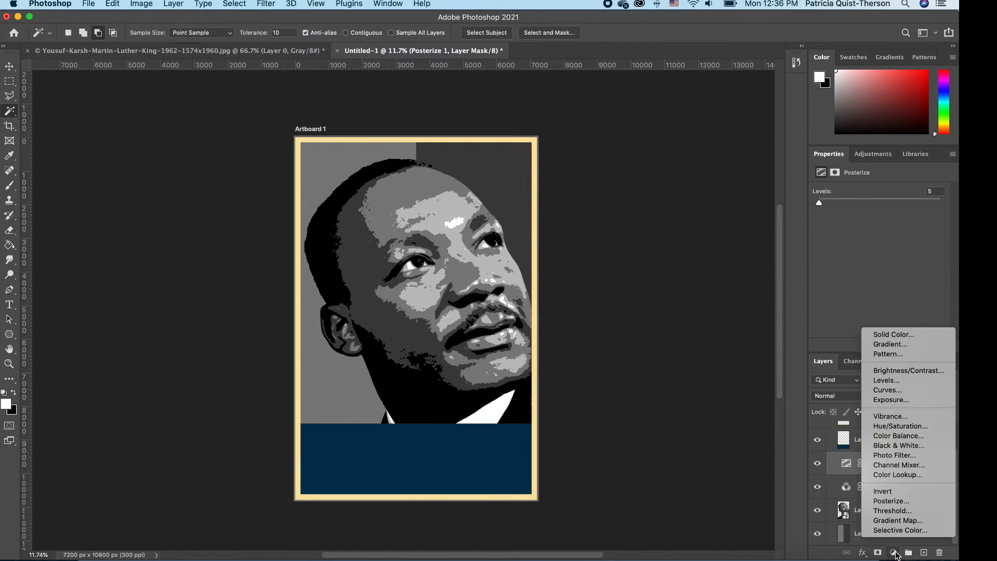
click(907, 522)
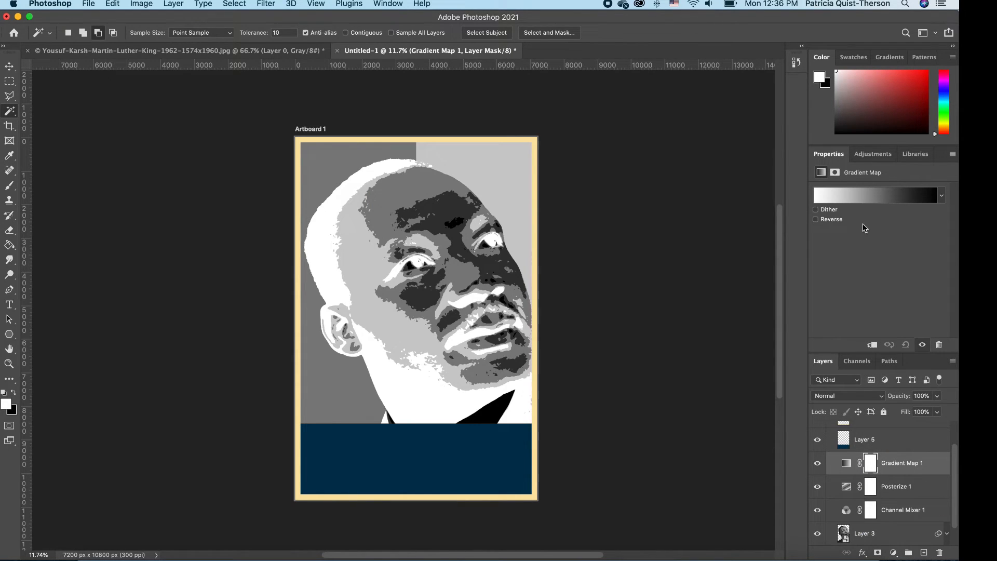
Step: Edit the Gradient Map's gradient and set its starting colour stop at 0% to navy #00324d
click(853, 193)
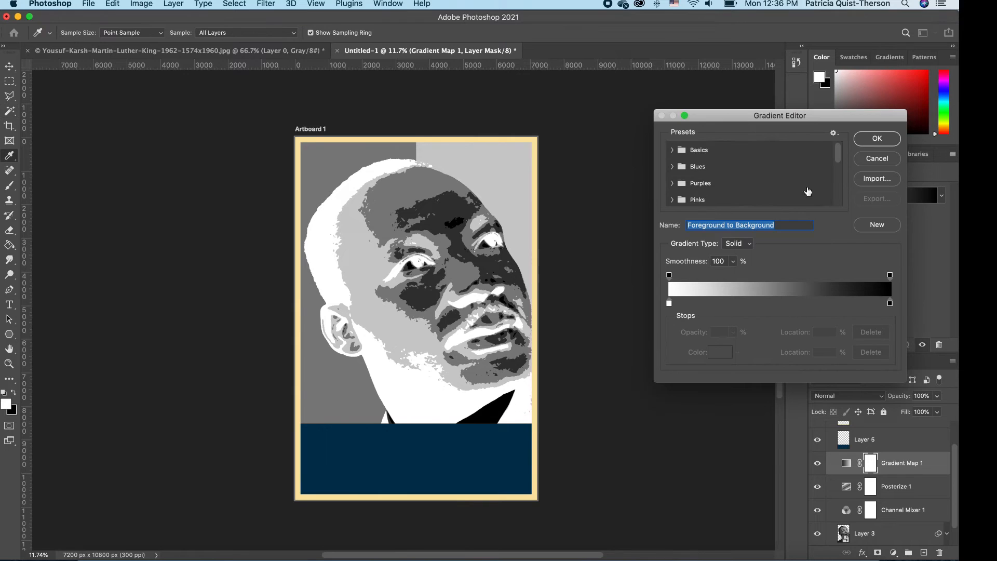
click(669, 304)
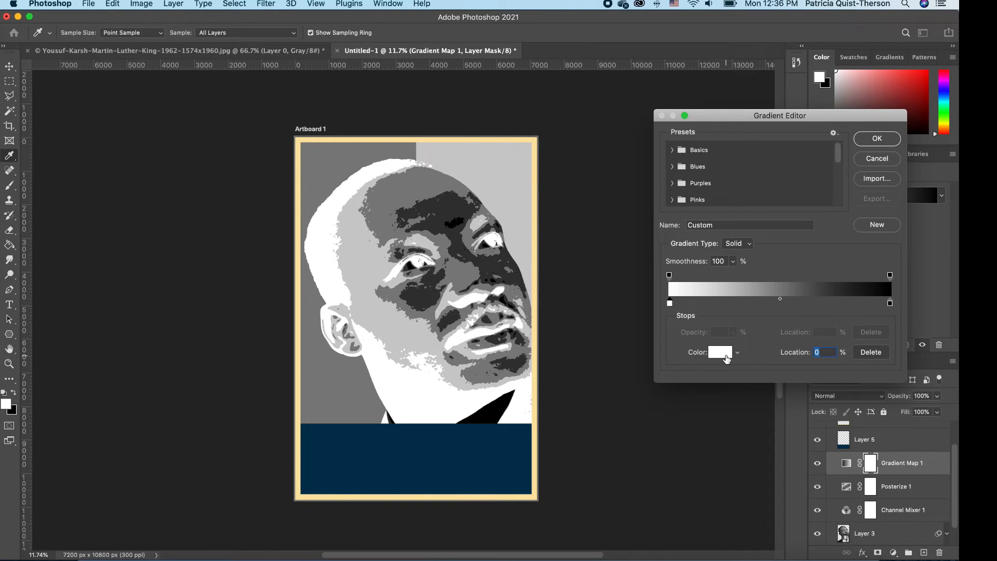
click(726, 357)
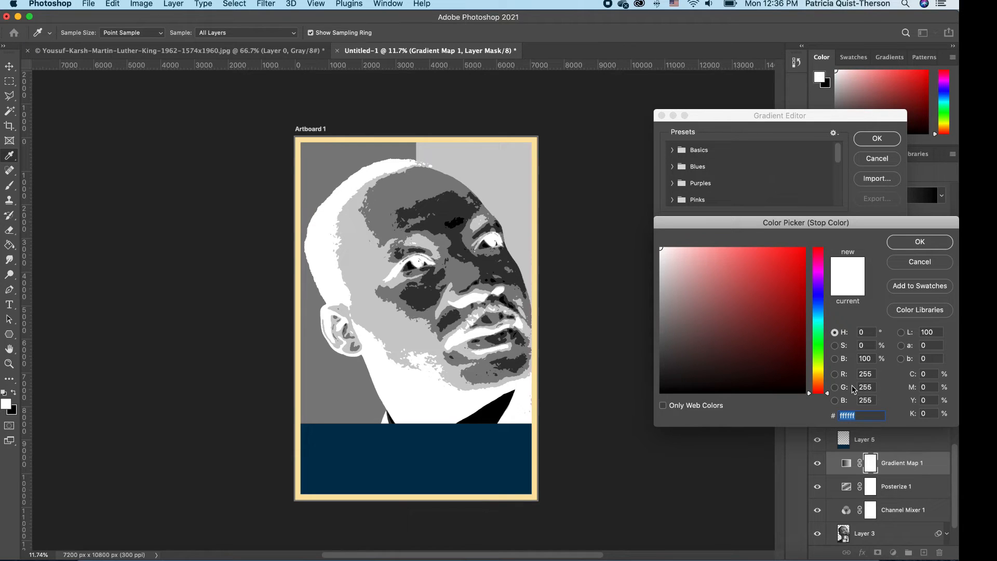
text(0032)
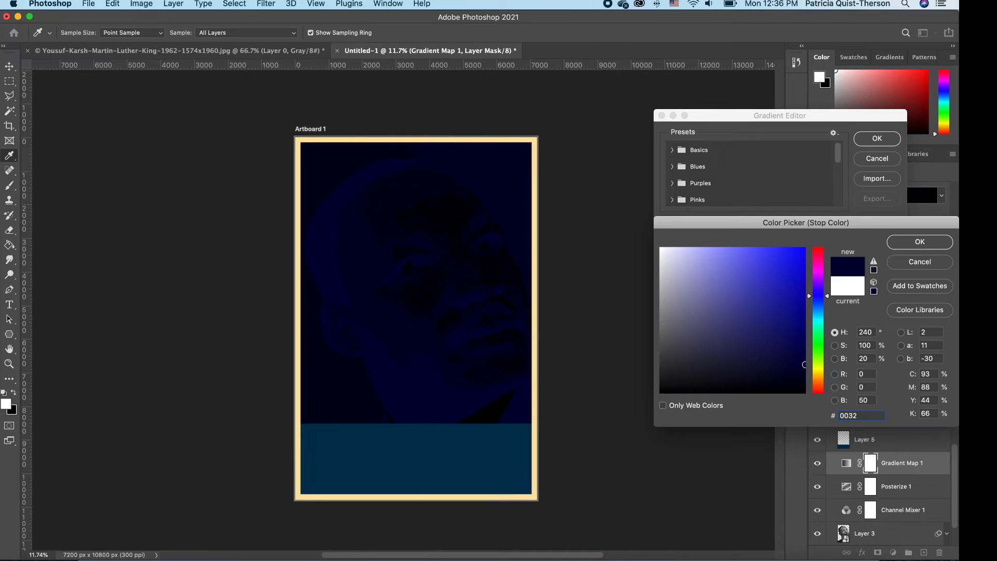
text(50)
click(921, 243)
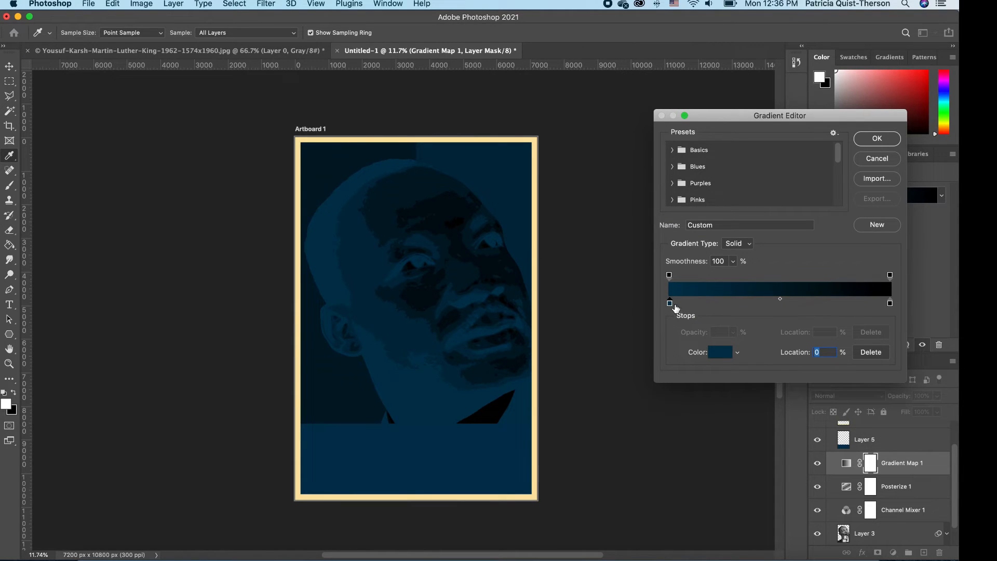
Step: Duplicate the navy stop, place the copy at 25% and set its colour to red #e01825
key(alt)
drag(669, 305, 725, 307)
drag(829, 354, 811, 354)
text(25)
click(720, 352)
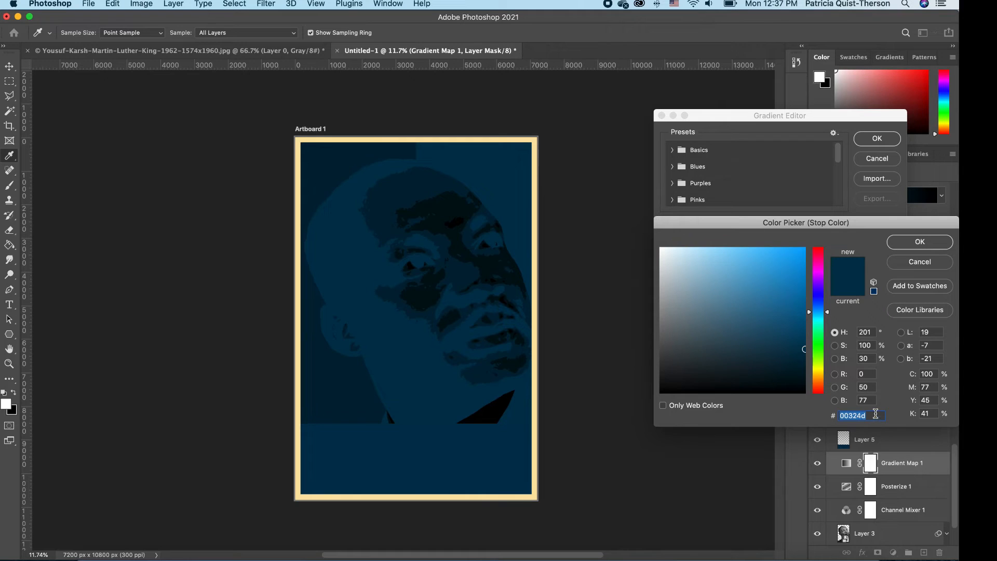
text(e)
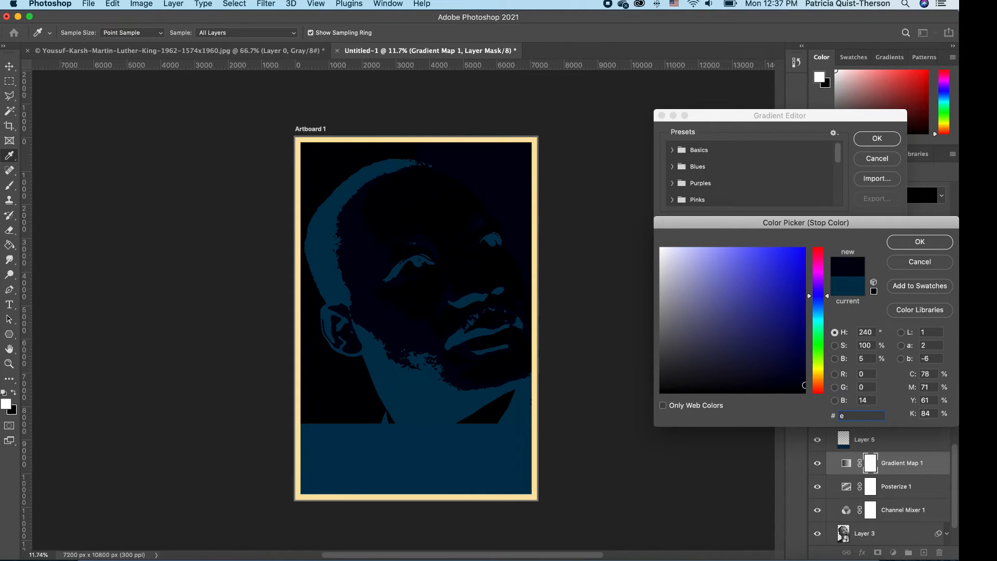
text(01)
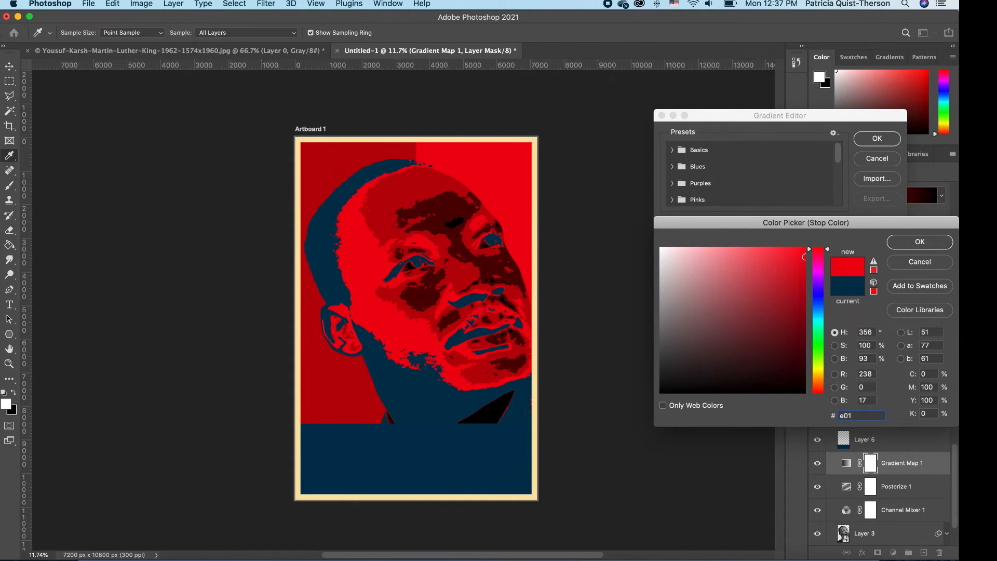
text(825)
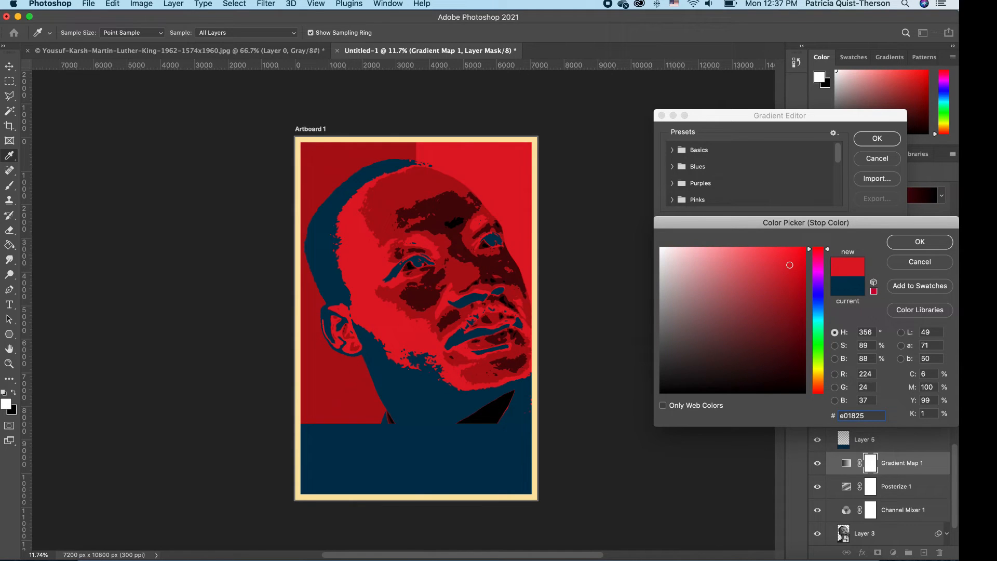
click(905, 240)
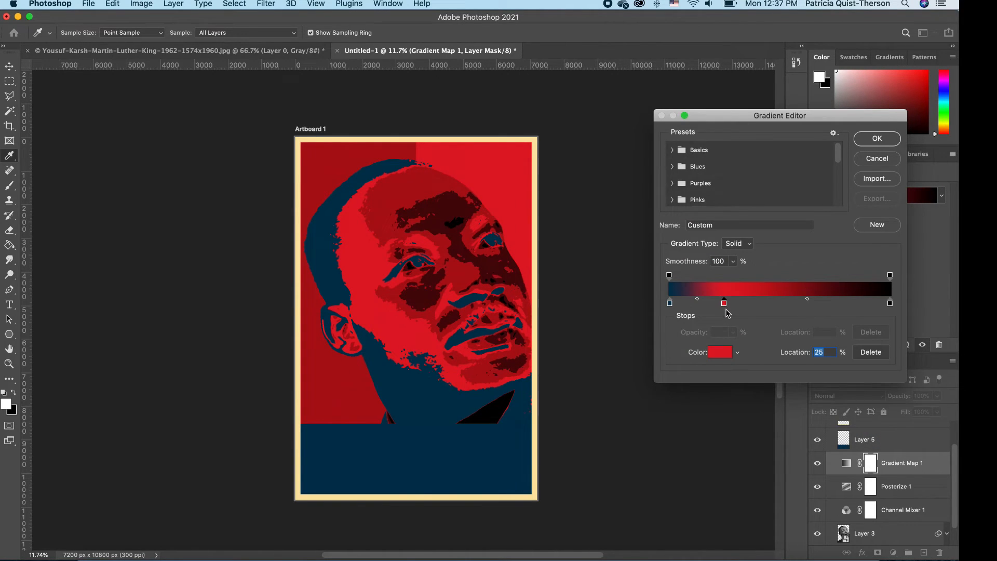
Step: Duplicate the red stop, place the copy at 50% and set its colour to grey-blue #7498a4
key(alt)
drag(725, 306, 793, 308)
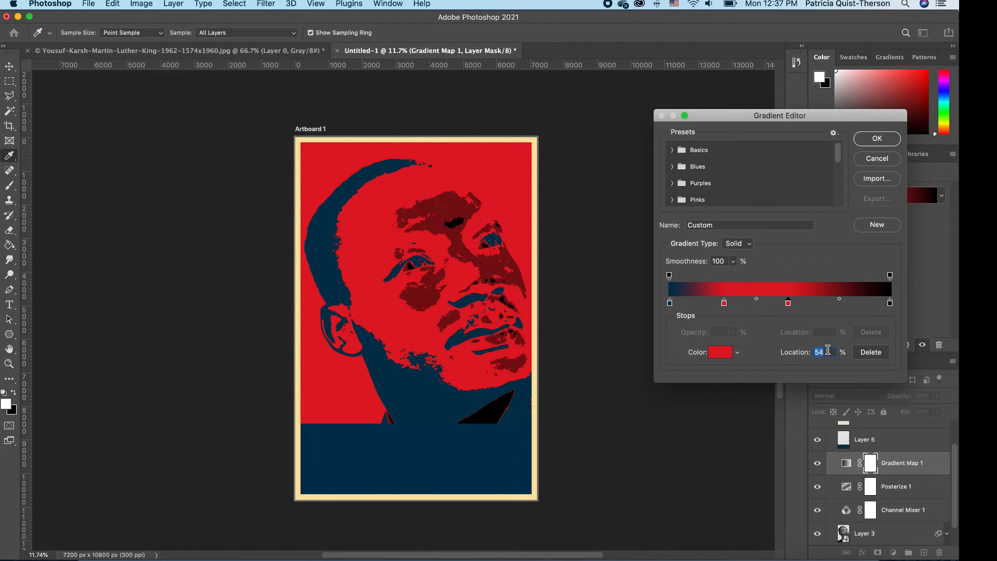
text(50)
click(727, 354)
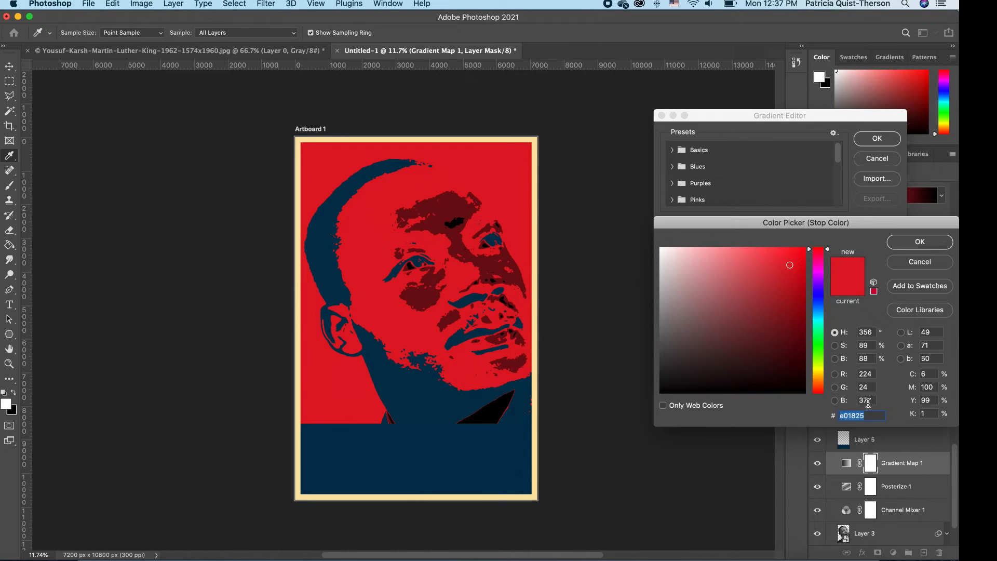
text(74)
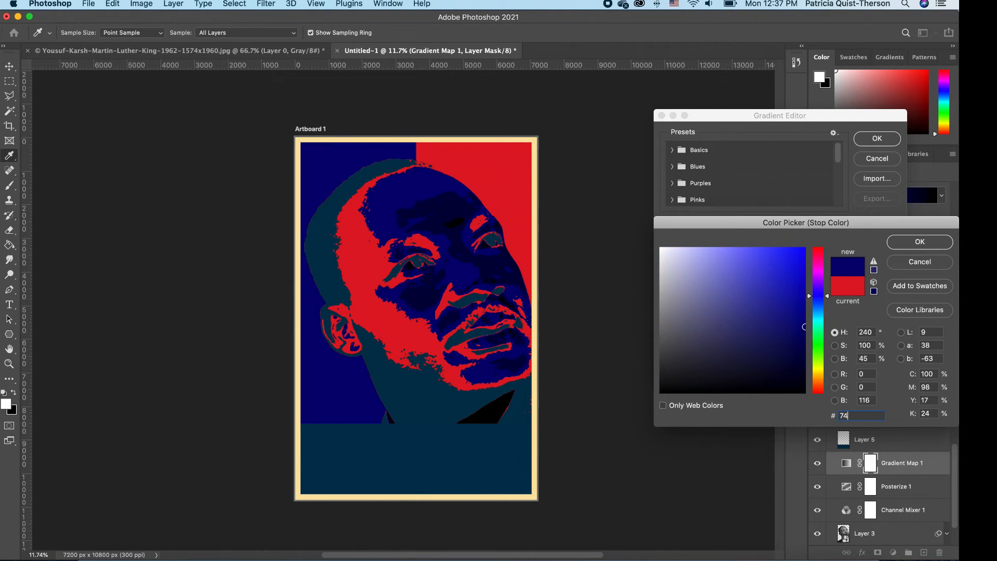
text(98a4)
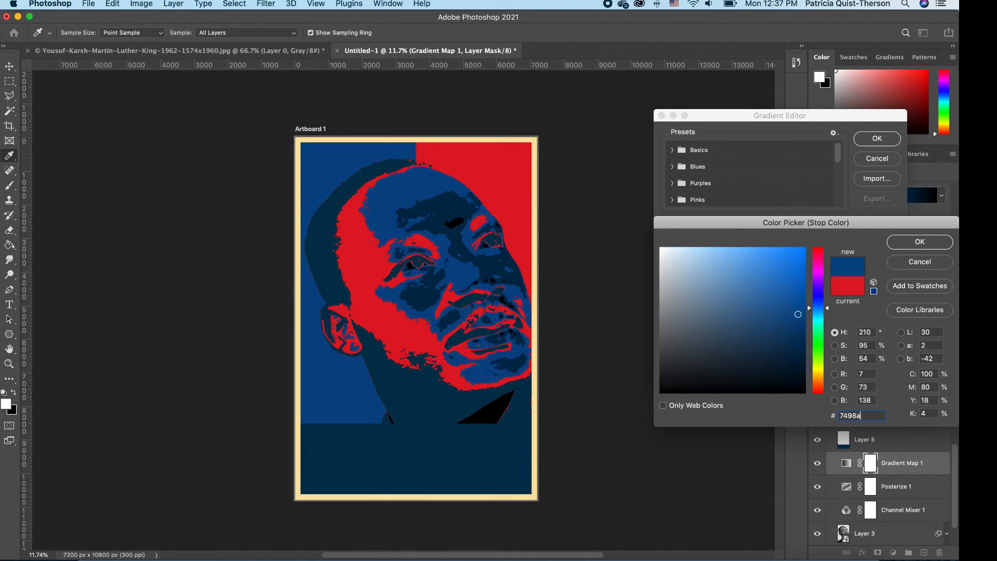
click(918, 243)
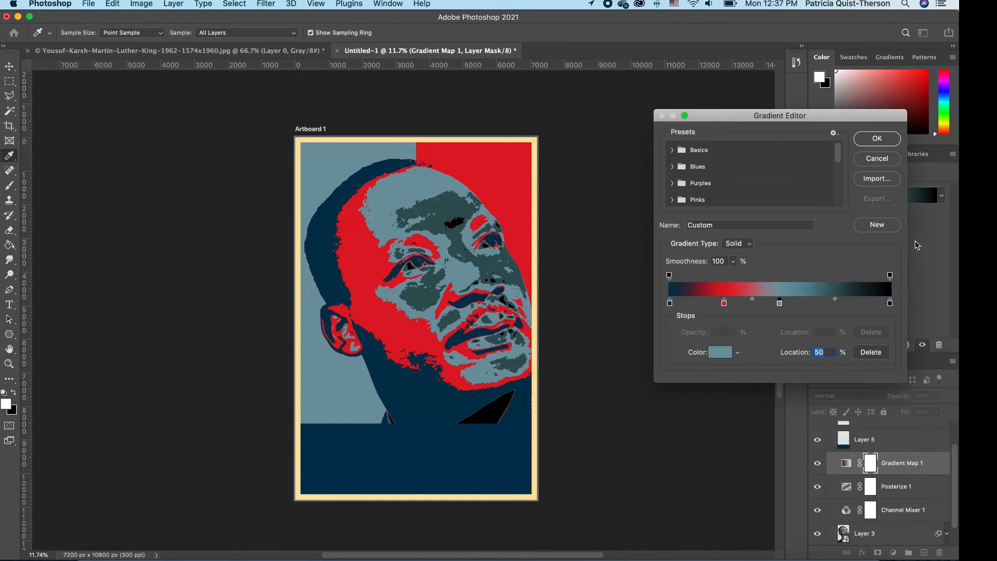
Step: Duplicate the grey-blue stop to 75%, set it to cream #fde5a9 and copy that hex code
alt+click(781, 304)
drag(780, 304, 832, 304)
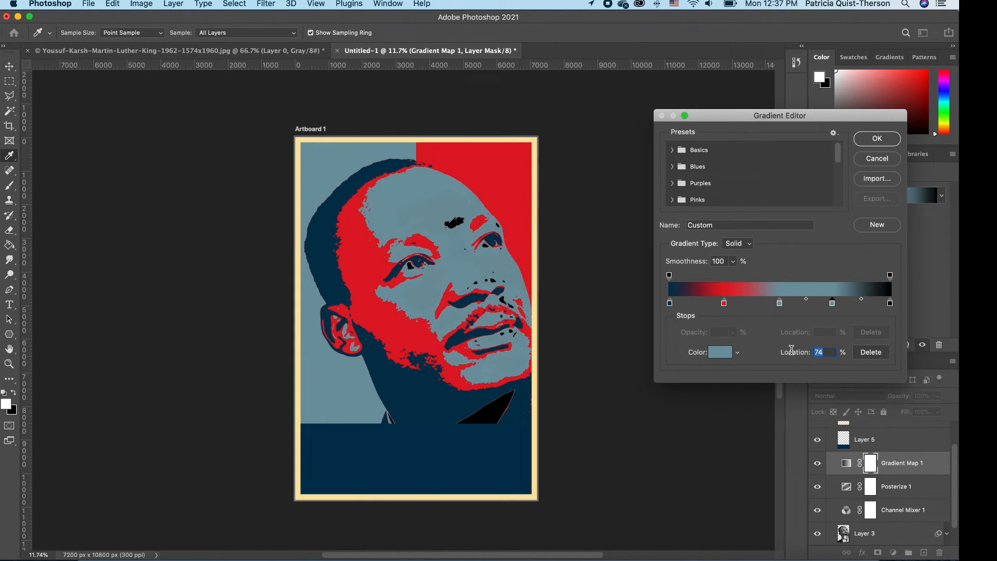
text(75)
click(730, 353)
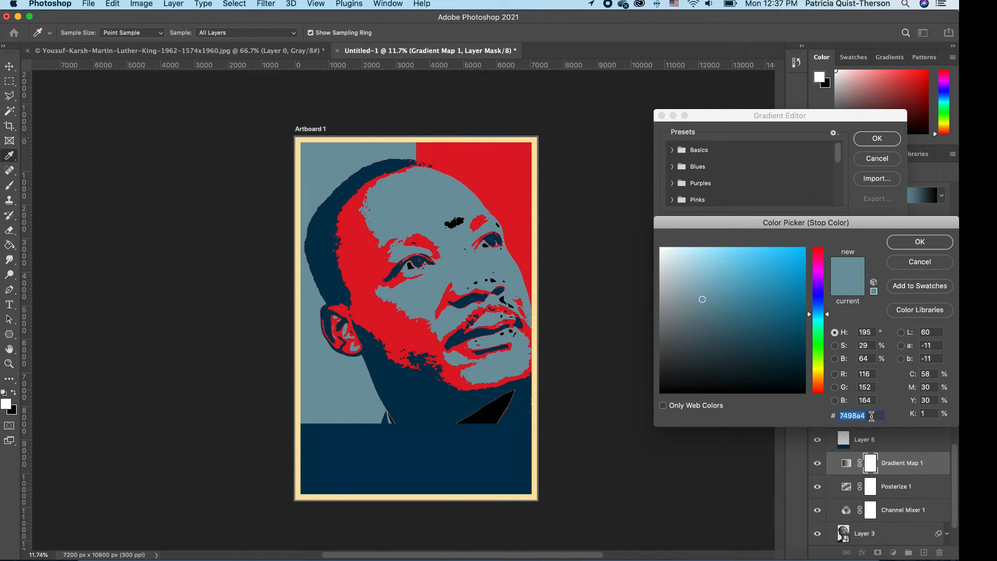
text(fd)
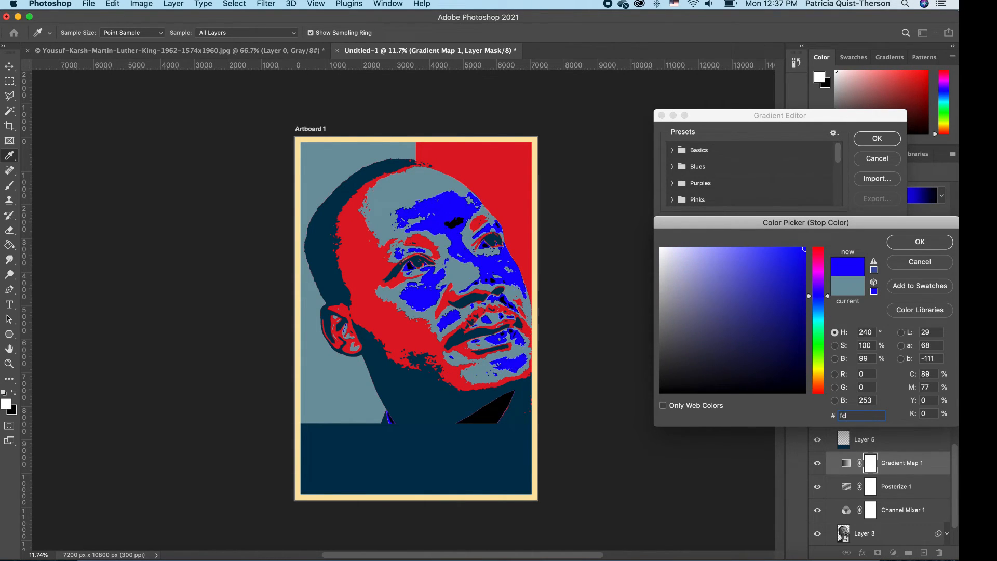
text(e5)
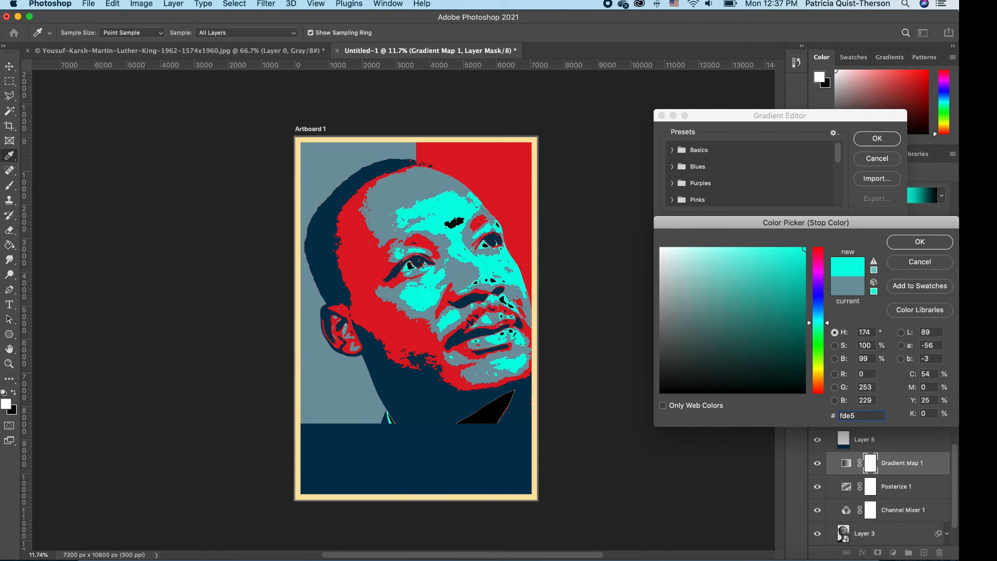
text(a9)
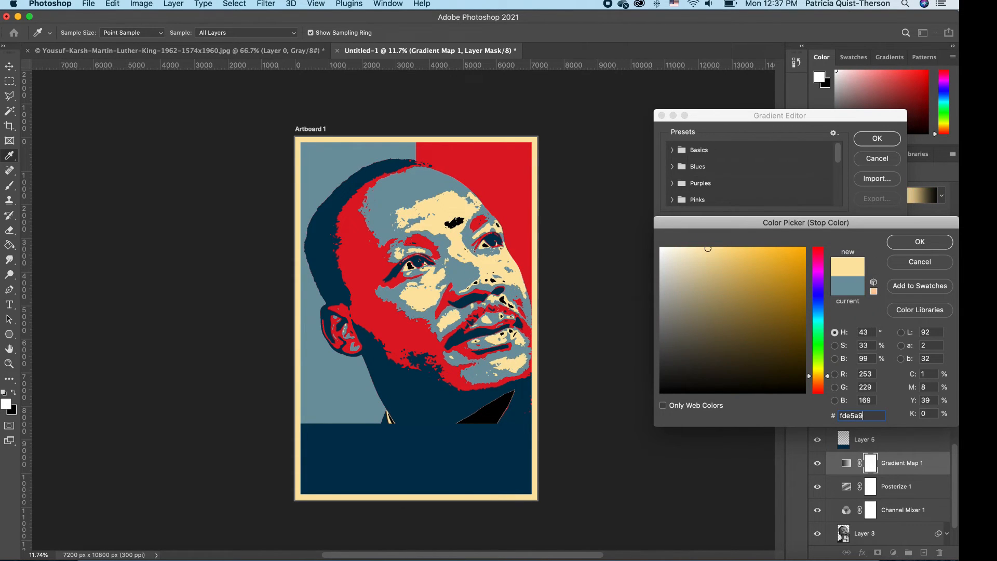
drag(872, 416, 834, 416)
key(super+c)
click(910, 242)
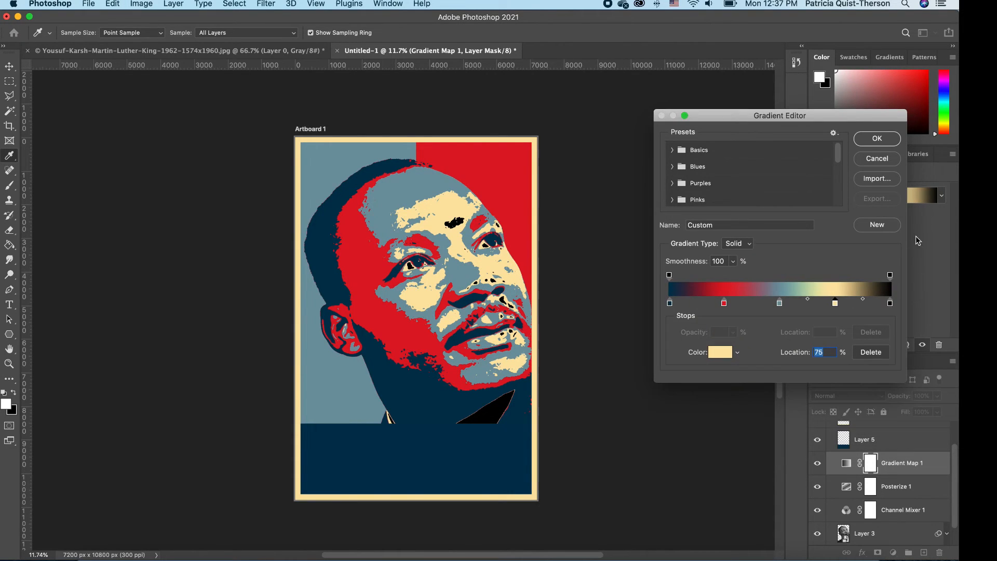
Step: Set the gradient's black end stop to the copied cream #fde5a9 and apply the edited gradient
click(890, 303)
click(726, 358)
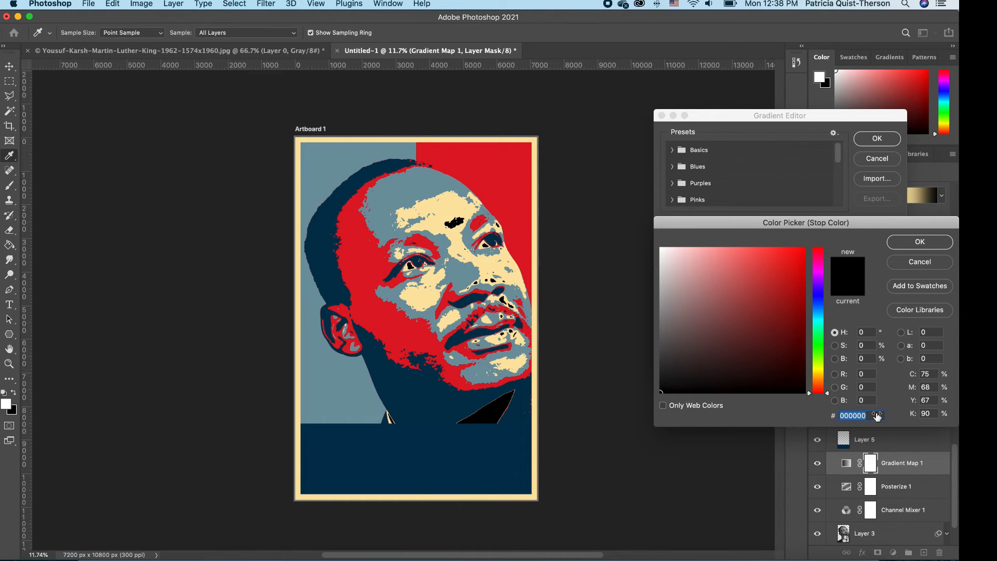
key(super+v)
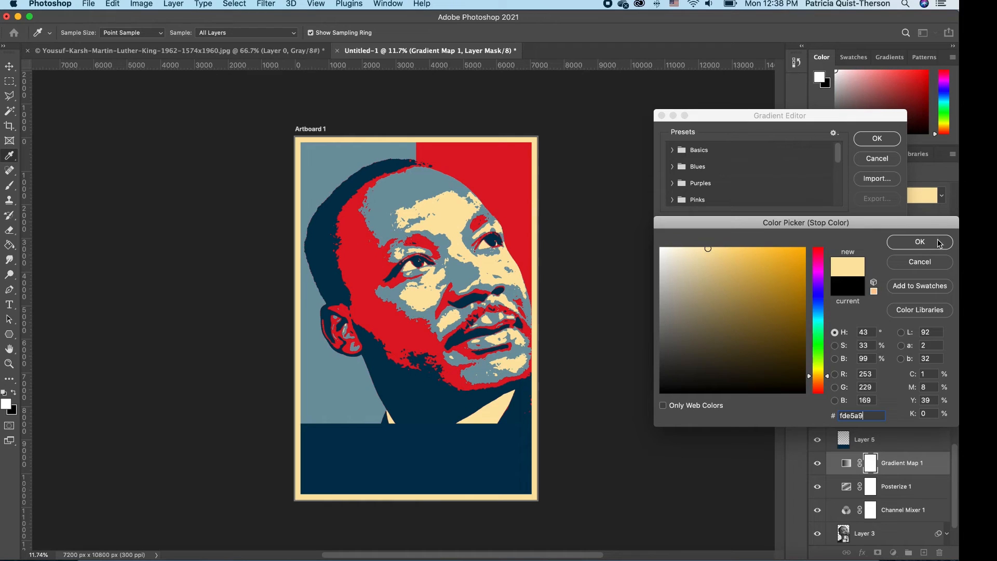
click(919, 241)
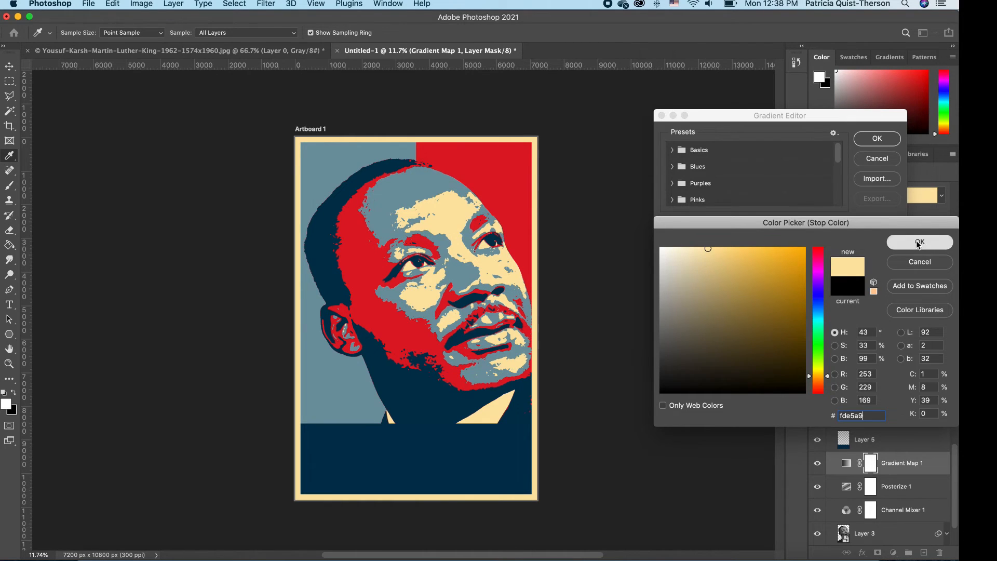
key(Return)
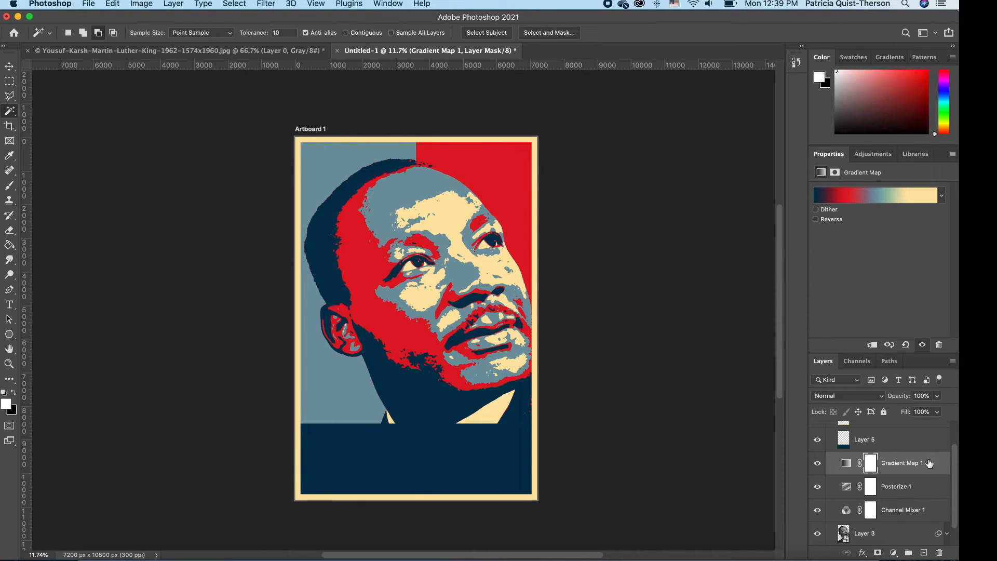
Step: Group the Gradient Map, Posterize and Channel Mixer layers, and add a new empty layer directly above Layer 3
shift+click(928, 512)
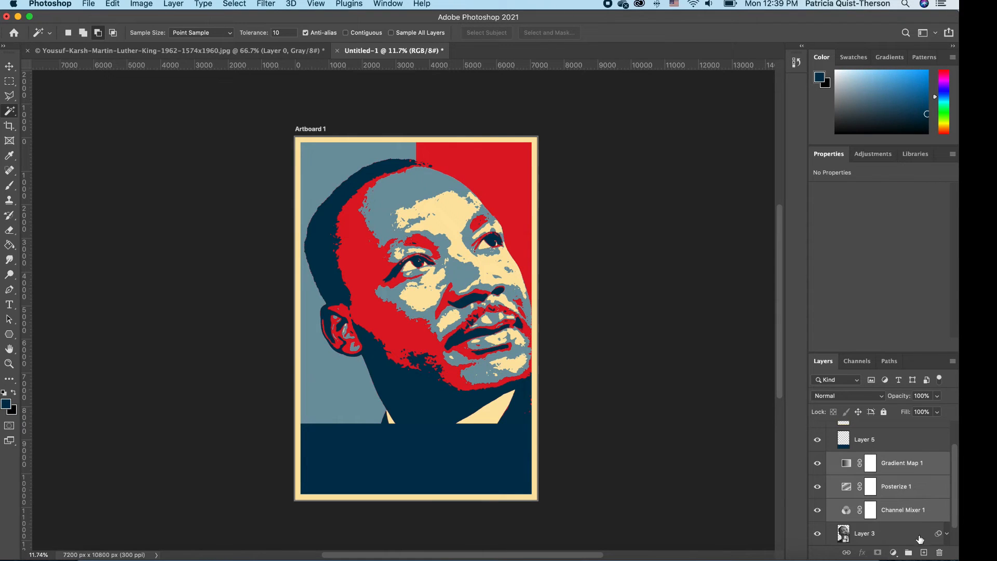
click(908, 552)
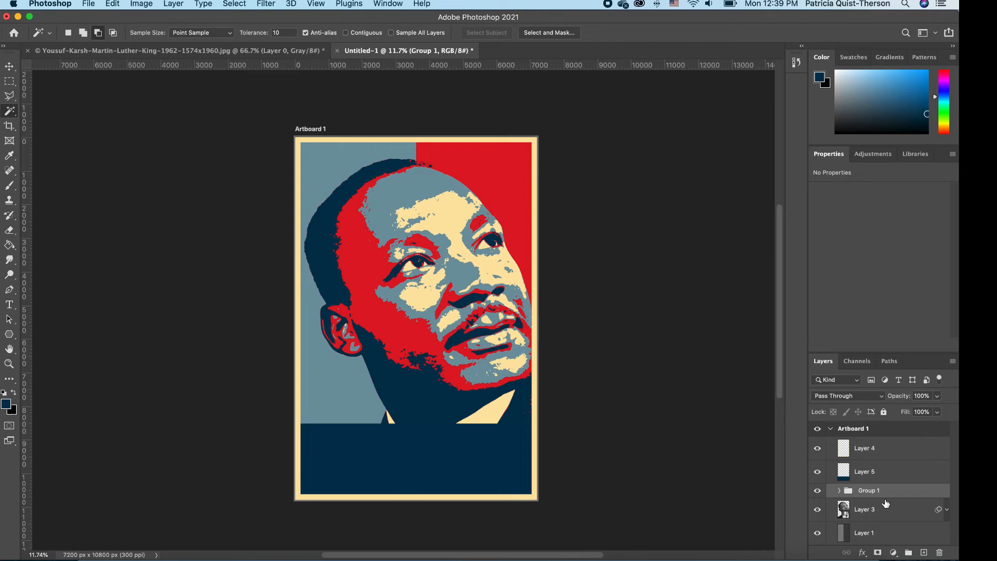
click(906, 510)
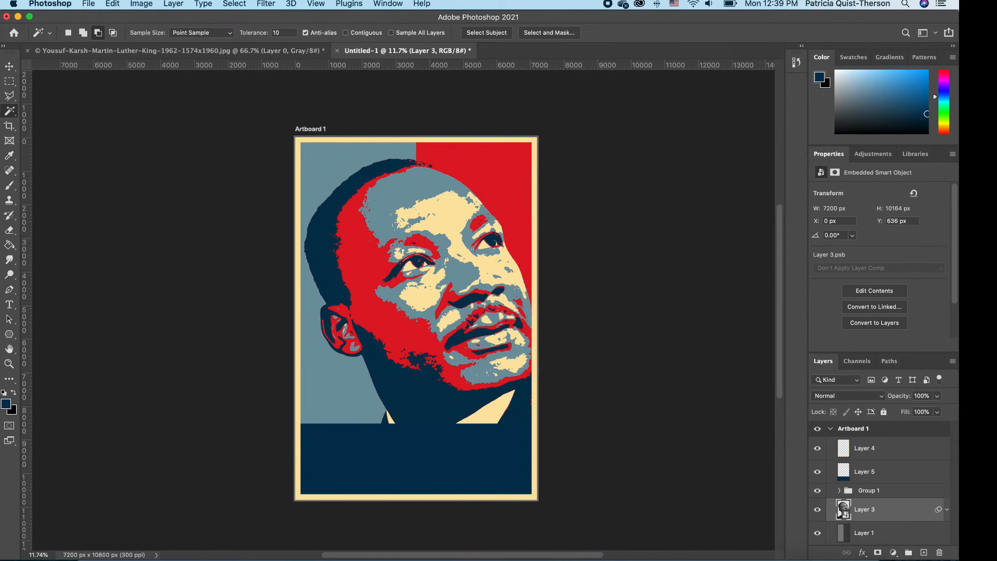
click(924, 552)
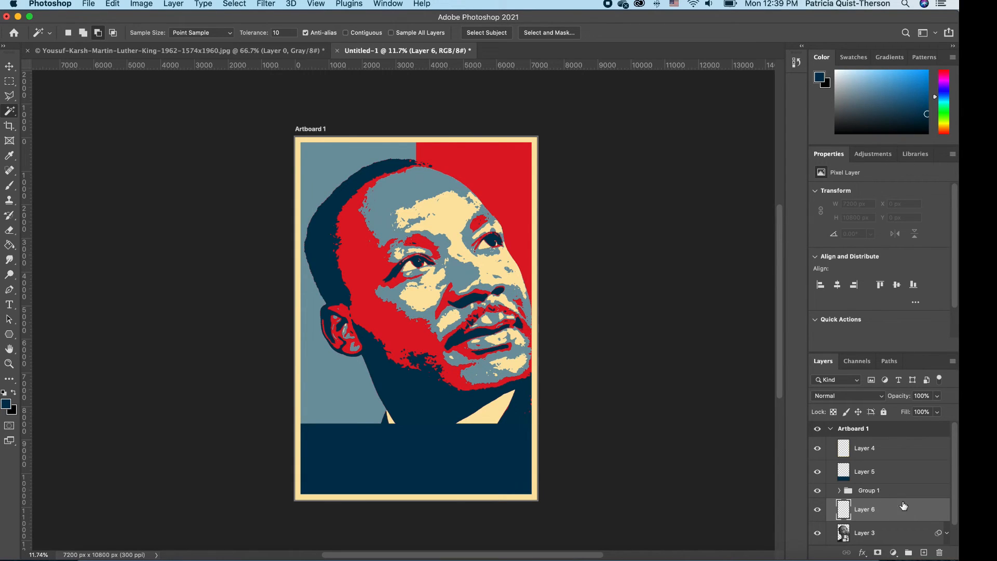
Step: Set the foreground colour to a neutral mid grey with hue 0, saturation 0 and brightness 50
click(6, 405)
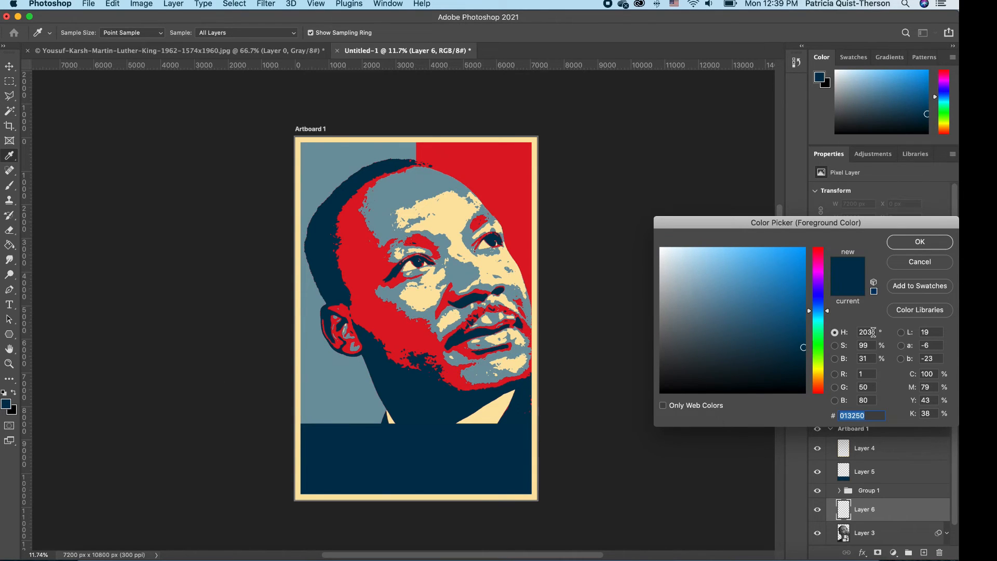
drag(873, 332, 844, 333)
text(0)
double_click(871, 346)
text(0)
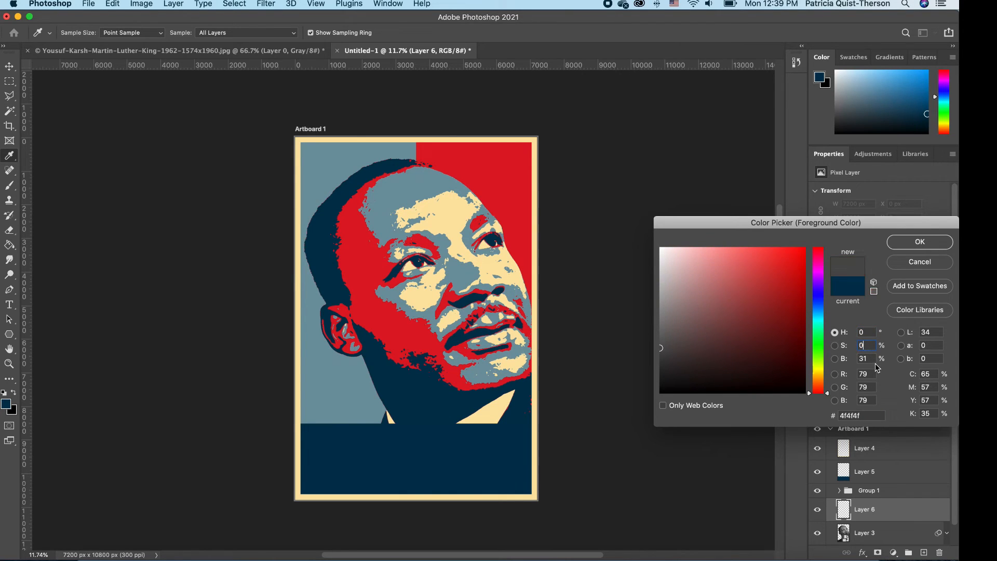
drag(873, 361, 857, 363)
text(2)
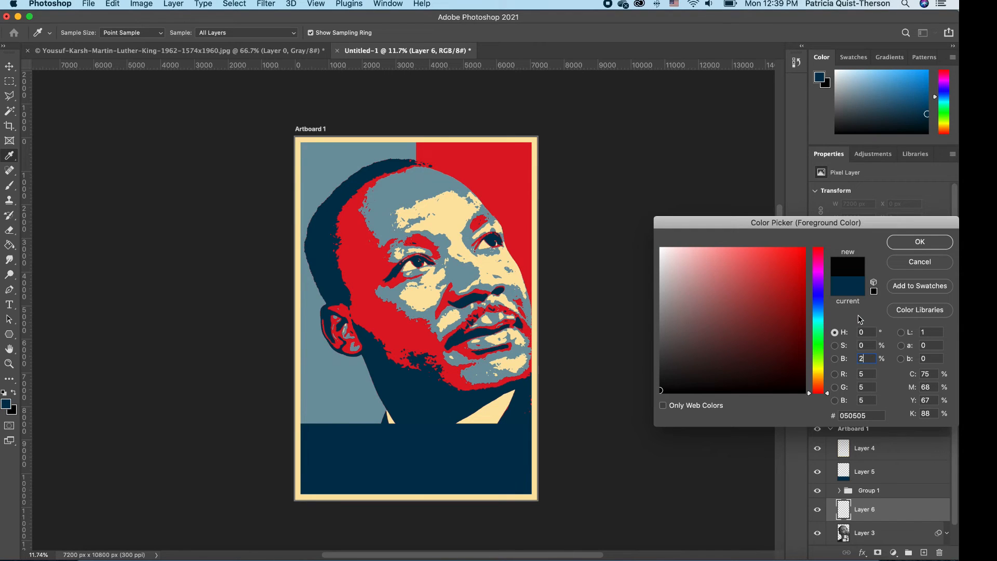
text(50)
click(925, 244)
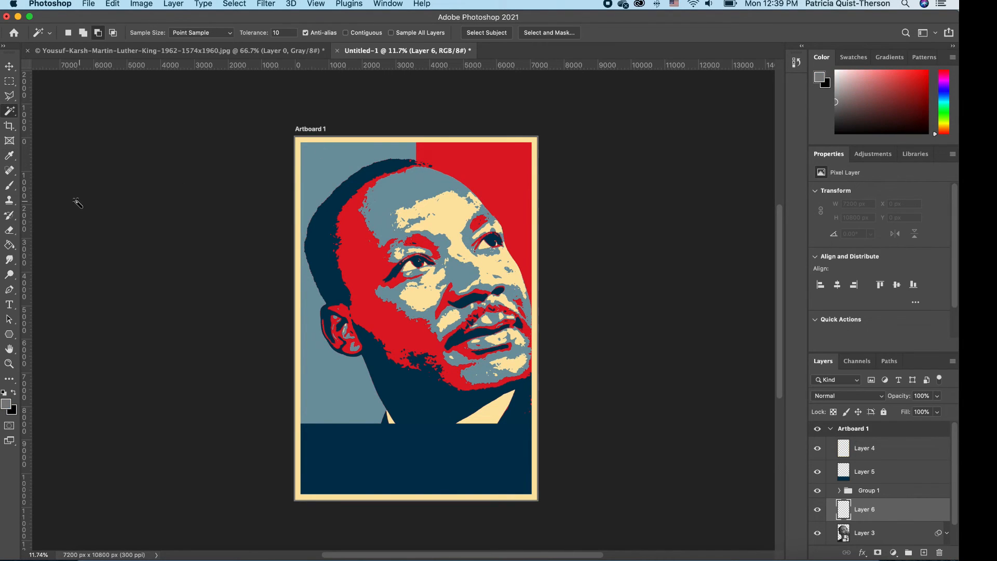
Step: Fill the empty Layer 6 with the grey foreground colour using the Paint Bucket
click(9, 246)
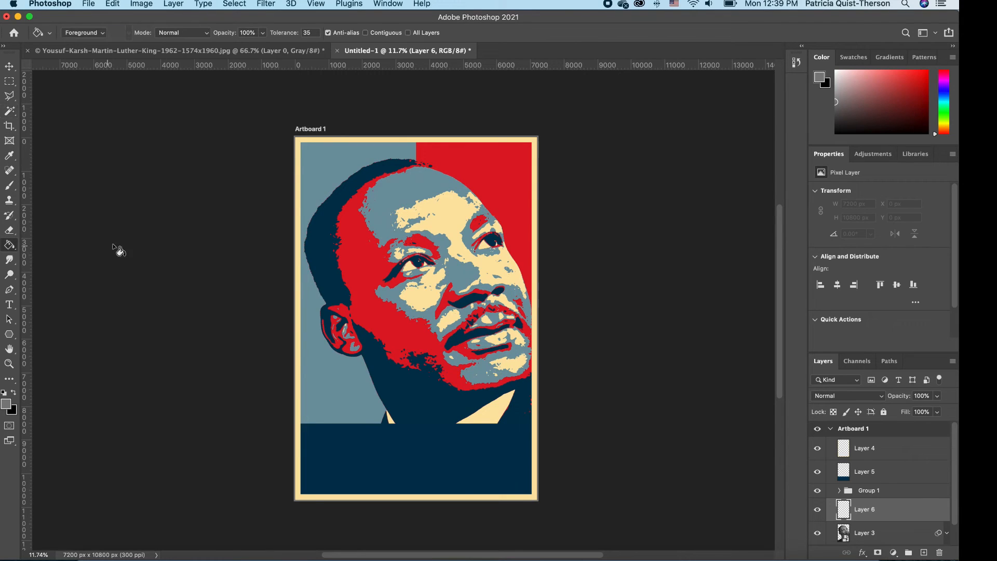
click(365, 244)
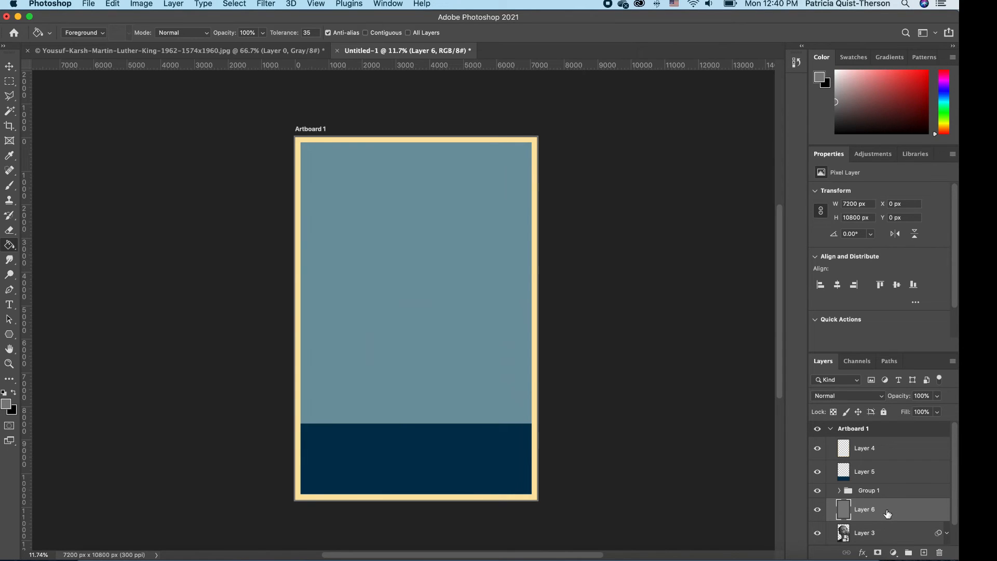
mouse_move(886, 512)
mouse_down()
mouse_move(887, 491)
mouse_move(887, 522)
mouse_up()
Step: Apply the Halftone Pattern sketch filter to Layer 6 with pattern type Line, size 4 and contrast 50
click(266, 4)
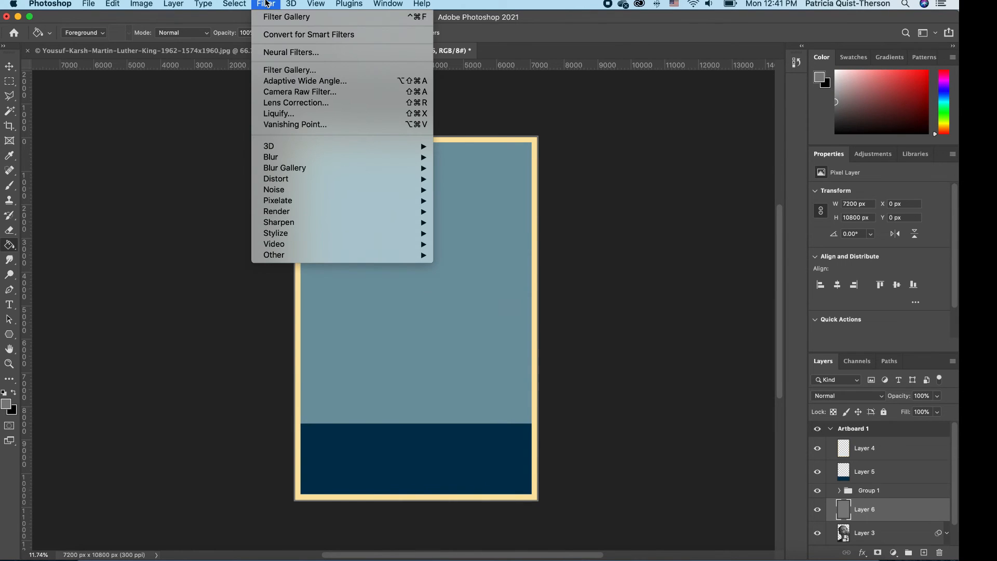
click(305, 70)
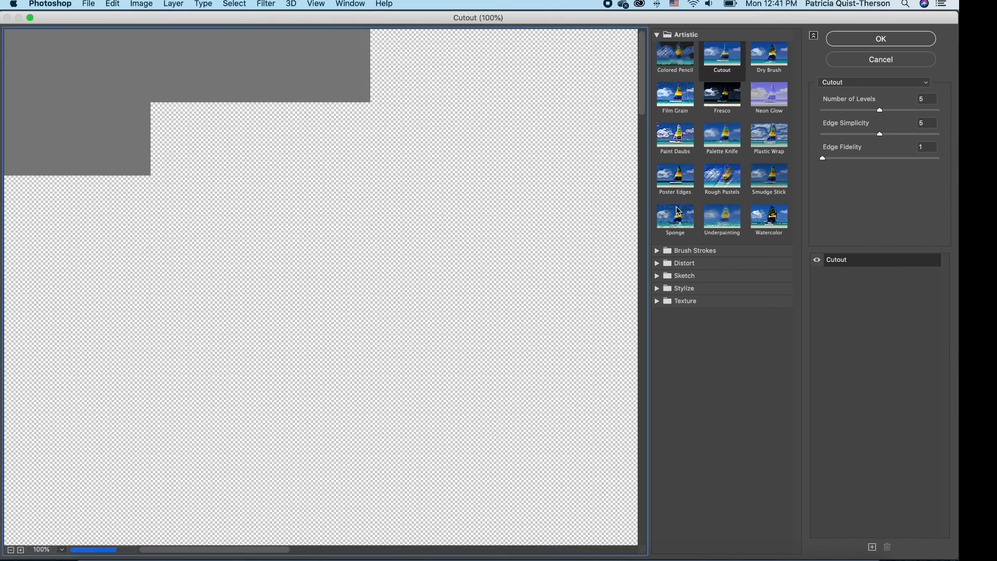
click(657, 276)
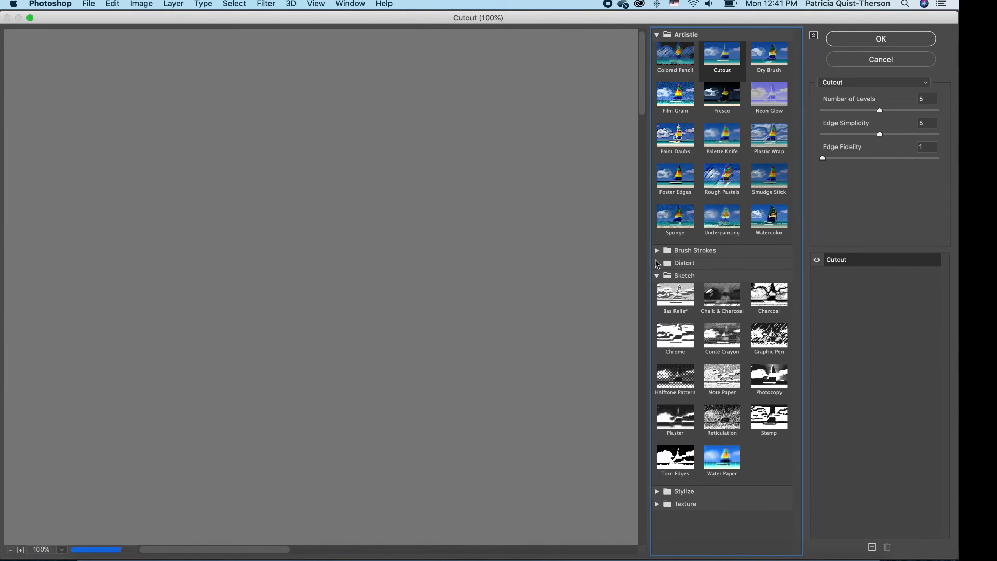
click(657, 34)
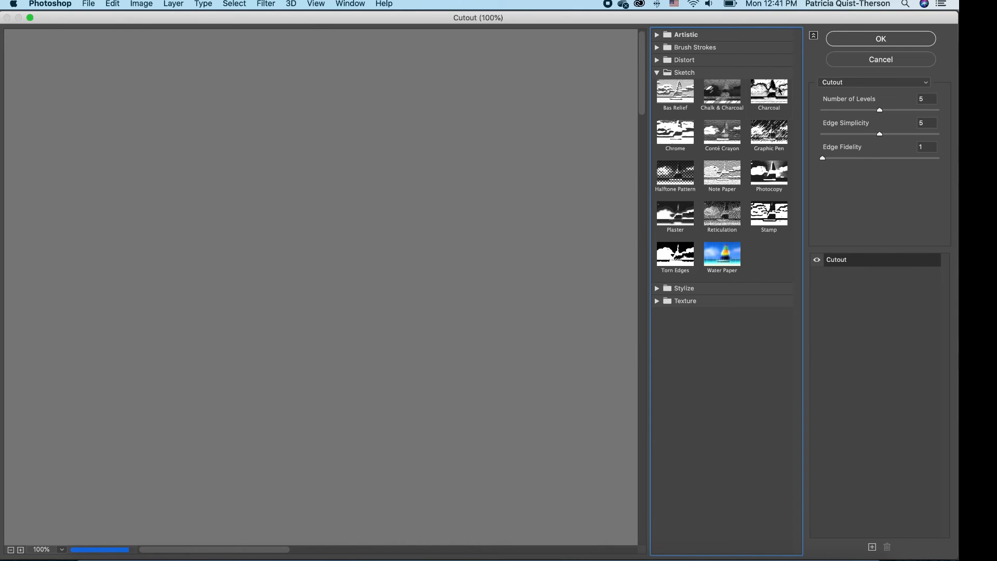
click(681, 178)
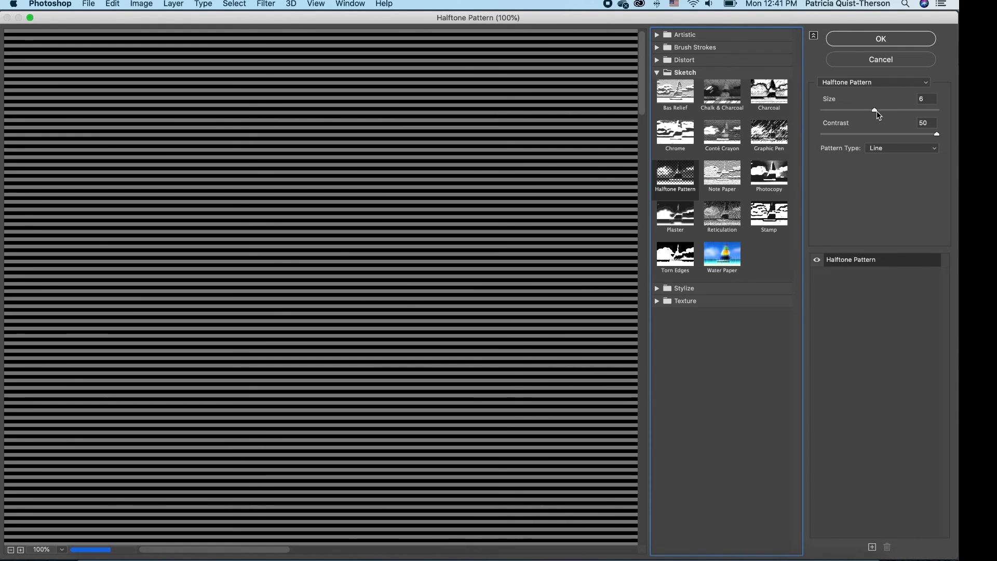
drag(872, 109, 833, 113)
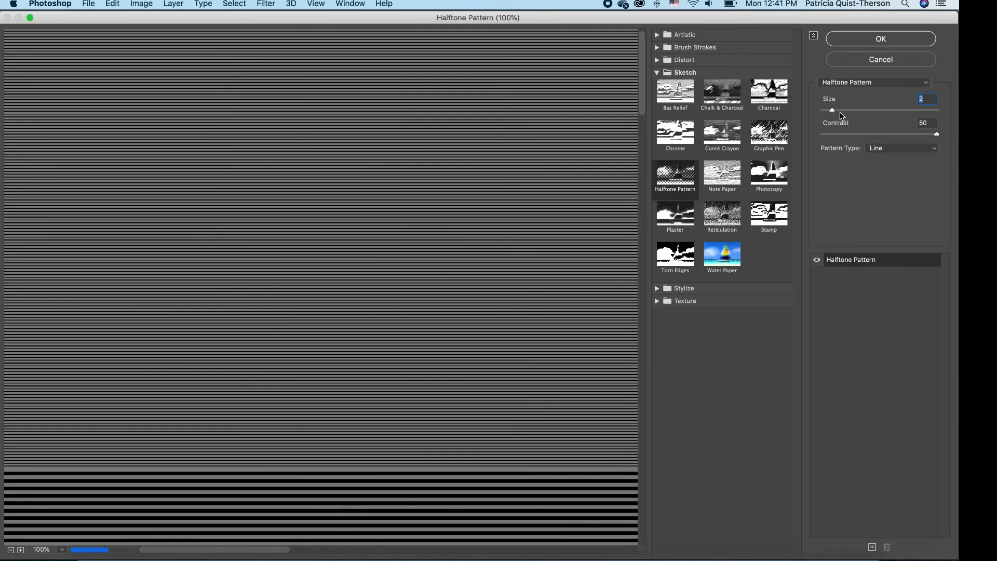
drag(843, 112, 846, 112)
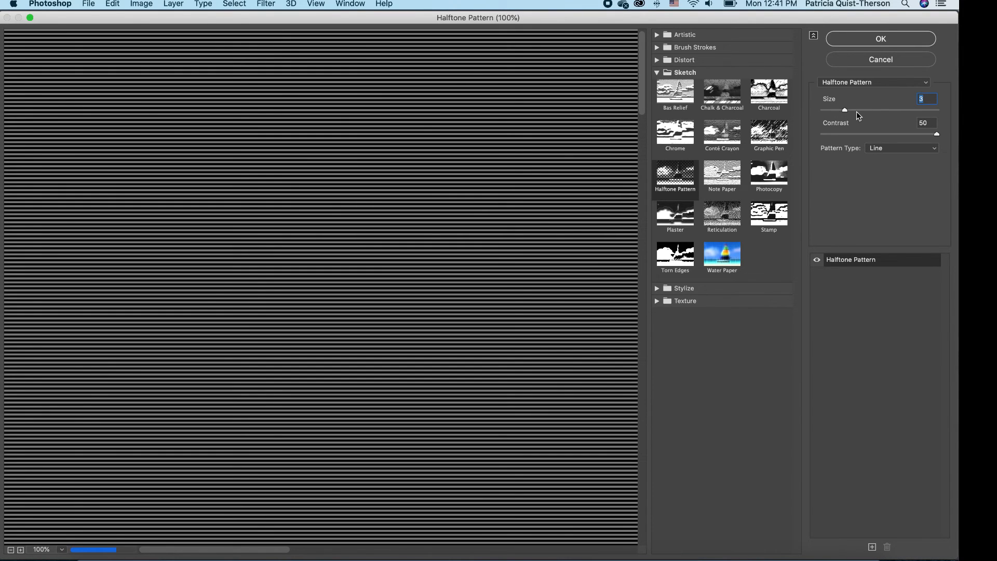
drag(846, 111, 850, 111)
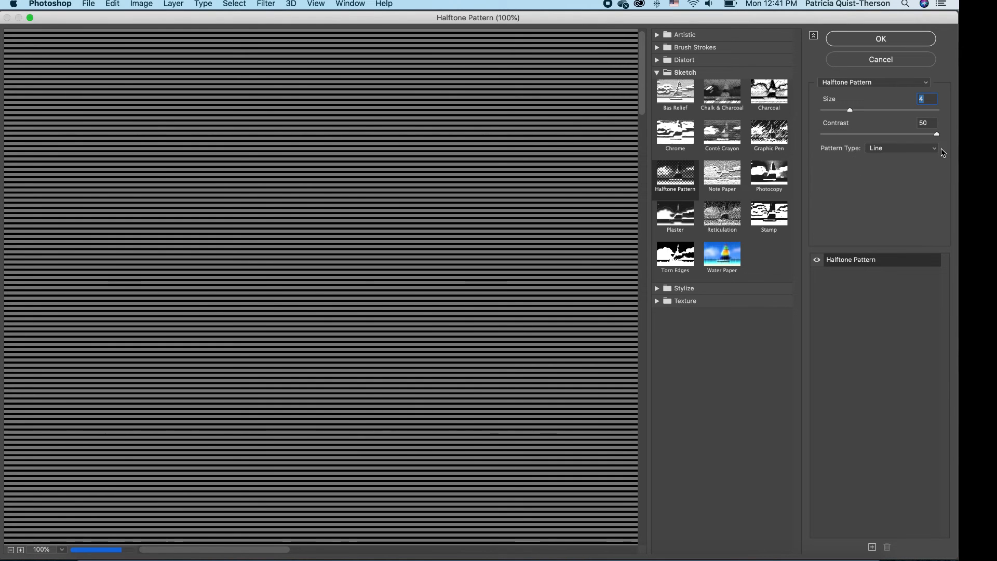
click(883, 39)
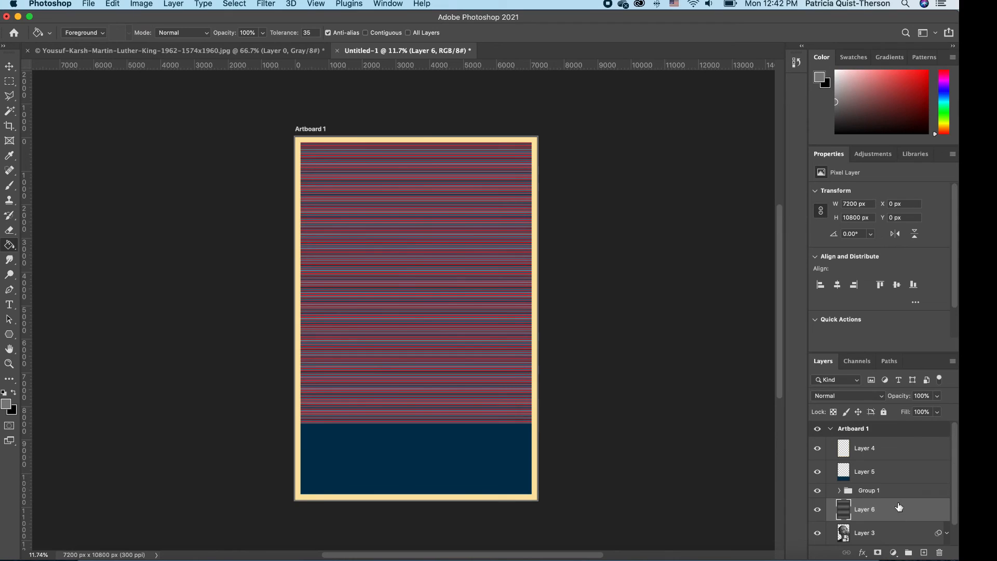
Step: Load the Alpha 1 channel as a selection and add it to Layer 6 as a layer mask
click(862, 363)
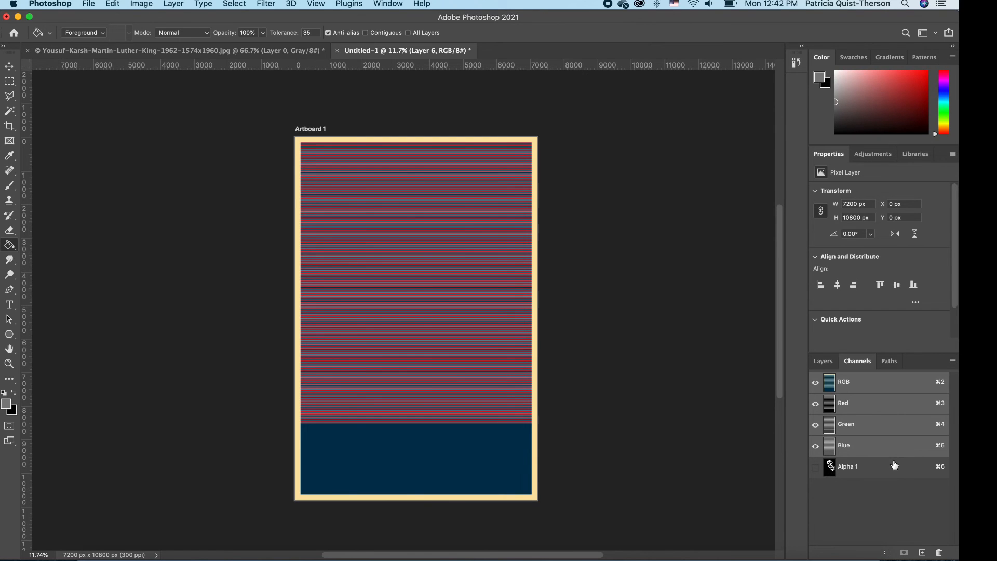
super+click(829, 468)
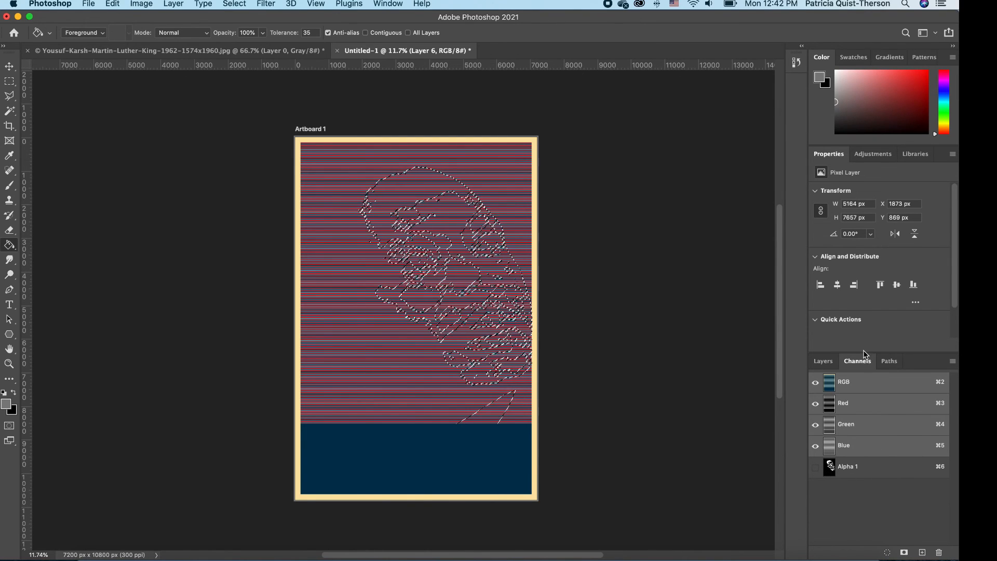
click(822, 362)
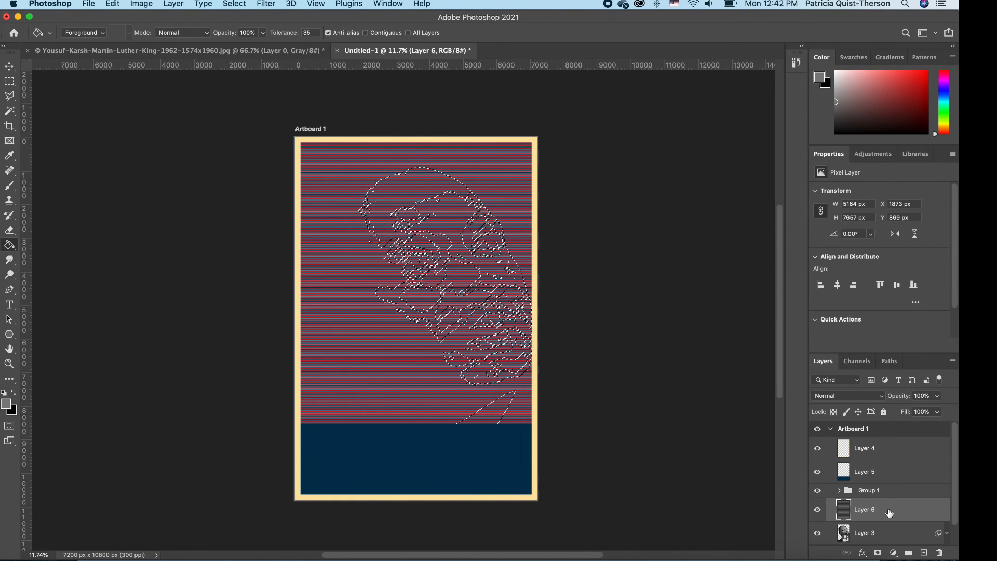
click(877, 554)
key(super+0)
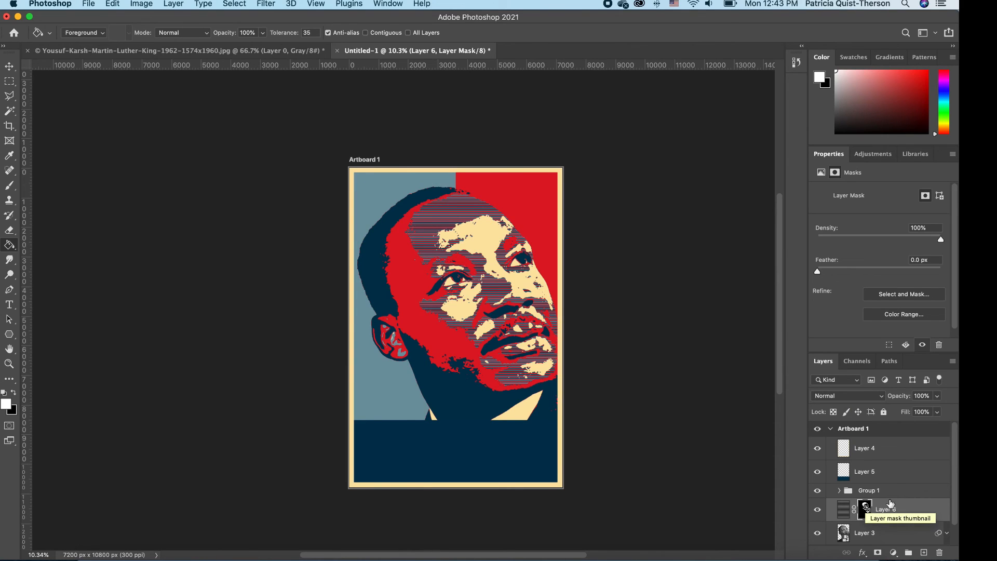
Step: Set the blend mode of the masked line-pattern layer to Color Dodge
click(874, 401)
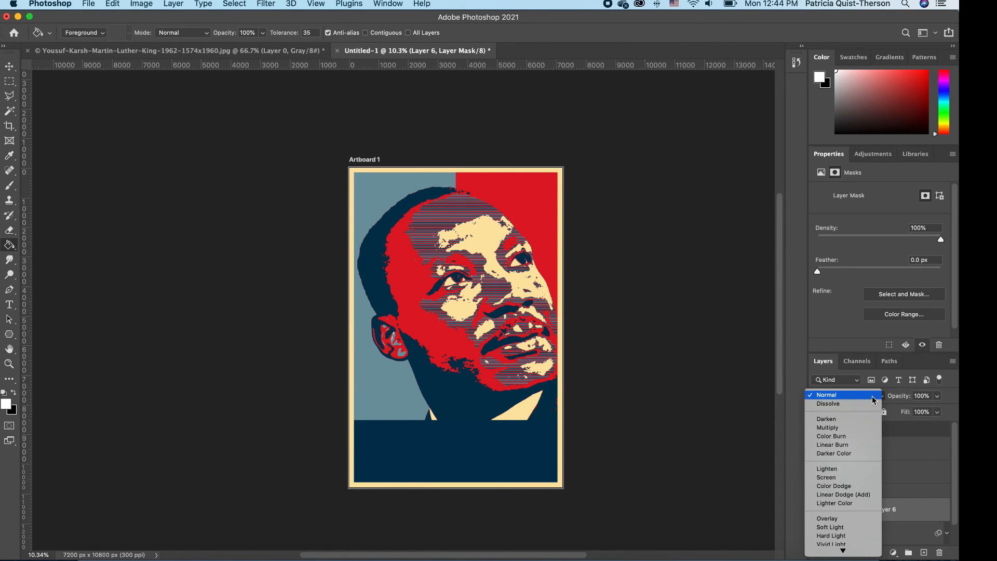
click(844, 486)
scroll(522, 332, up, 1)
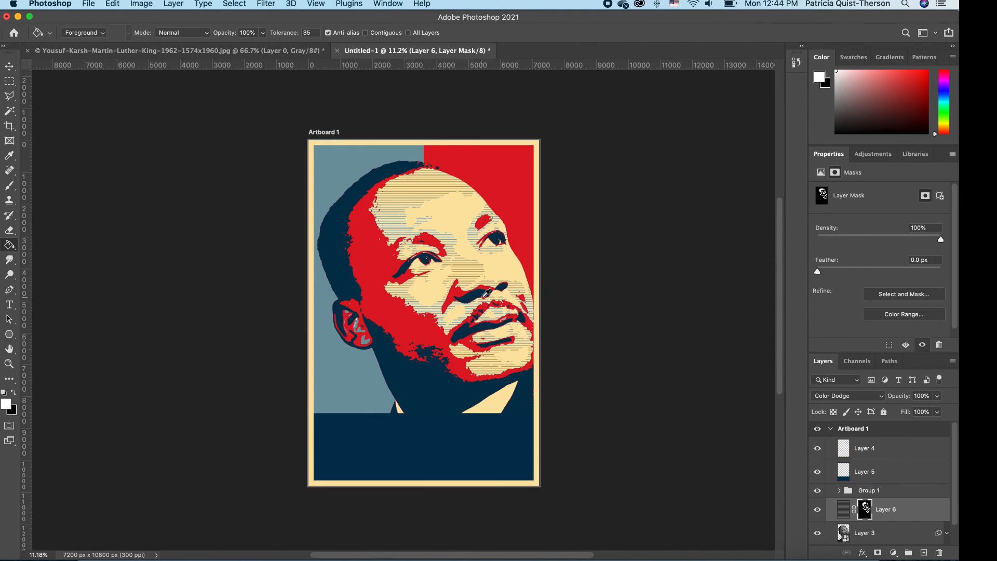
scroll(470, 298, up, 3)
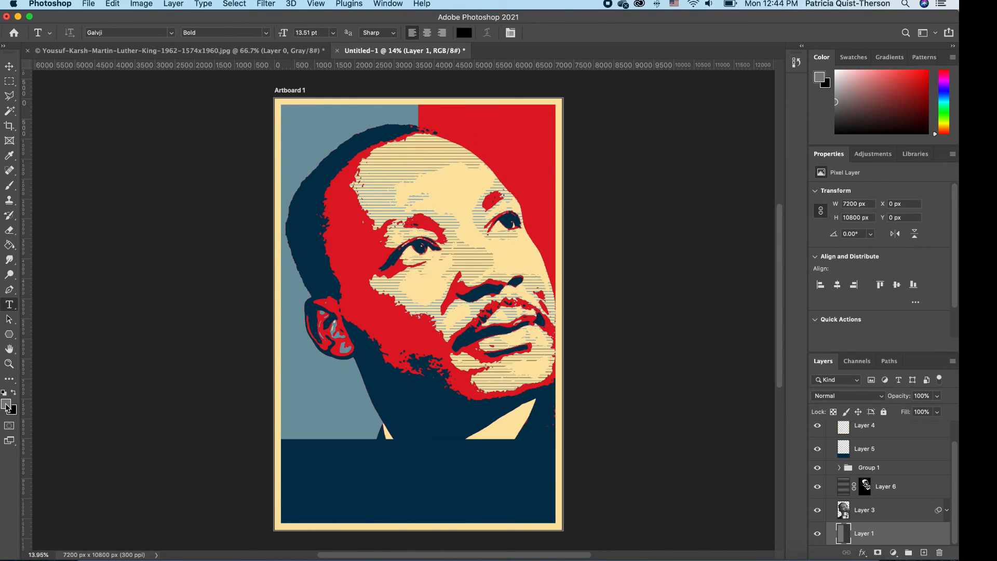
Step: Sample the grey-blue #7497a3 from the poster's background as the new foreground colour
click(6, 407)
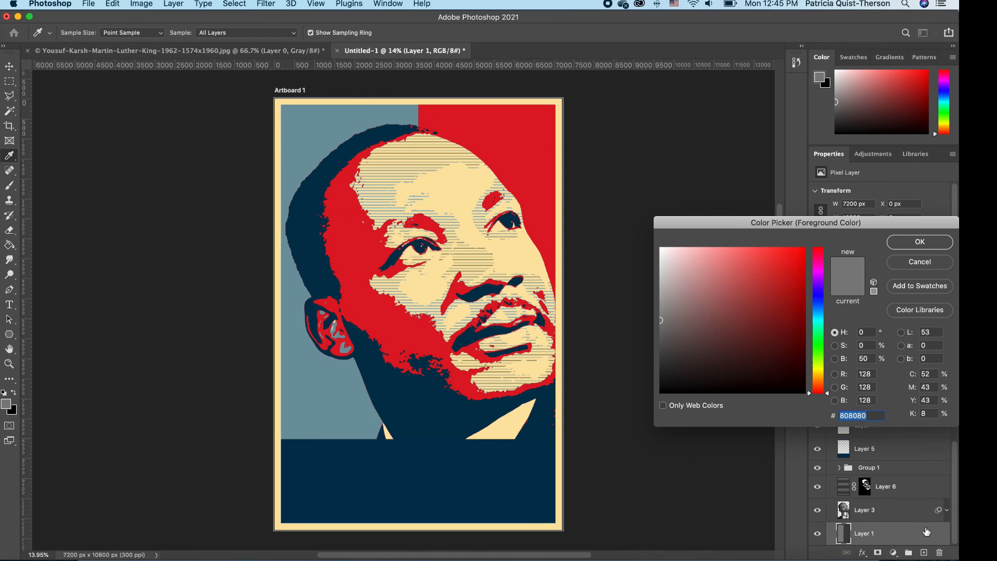
click(326, 381)
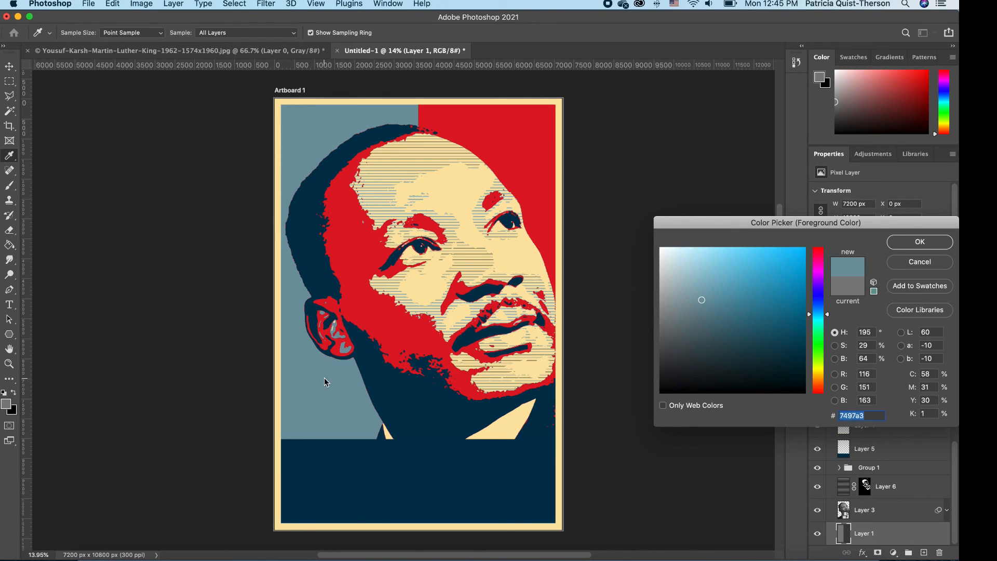
click(931, 242)
Step: Add the text "mlk" in Galvji Bold on the navy band and scale it up to about 710 pt
key(t)
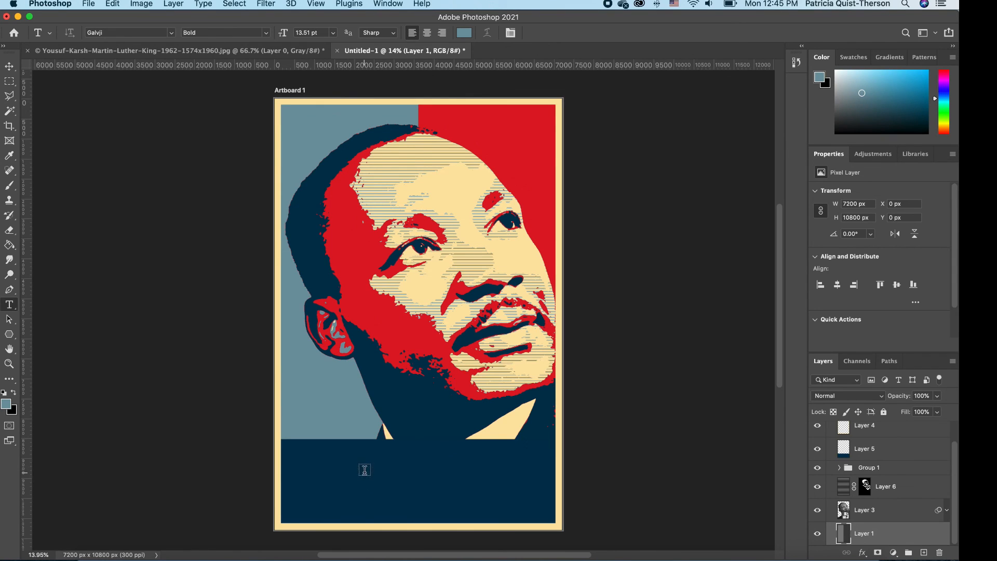
click(300, 505)
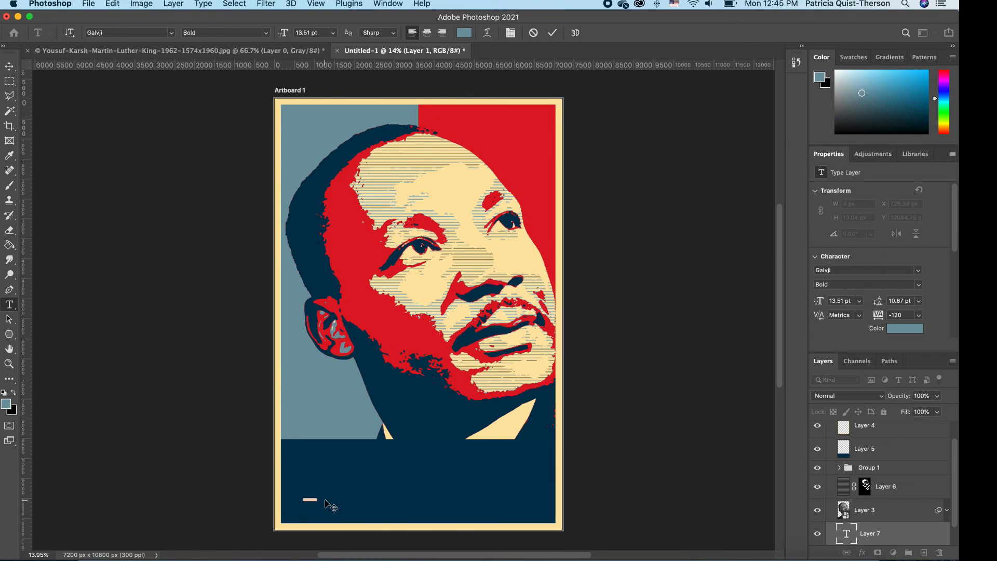
click(9, 66)
drag(310, 497, 585, 445)
key(Return)
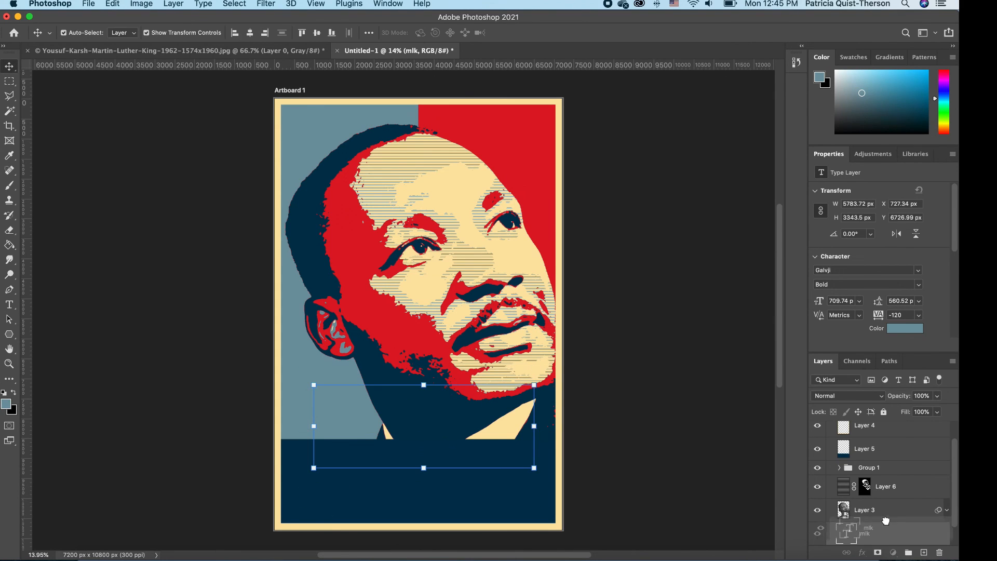
Step: Move the mlk layer directly above Layer 5 and fit the text inside the navy band at about 643 pt with tracking 40
drag(865, 534, 876, 460)
drag(484, 426, 482, 484)
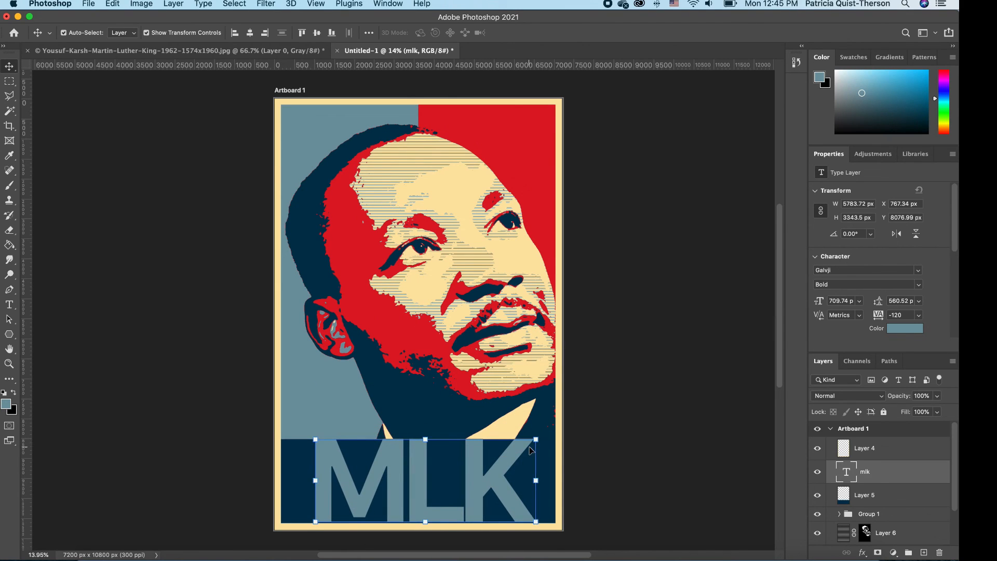
key(ctrl+t)
drag(538, 441, 529, 424)
key(Return)
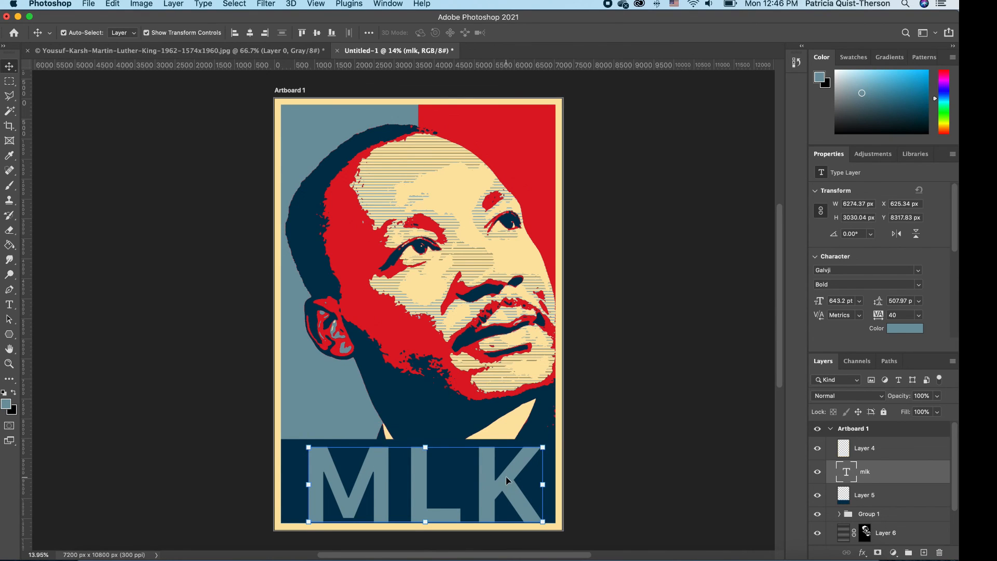
Step: Reposition the MLK text within the navy band at about X 441 px, Y 8318 px
key(Up)
key(Up)
key(Up)
key(Up)
key(Up)
key(Up)
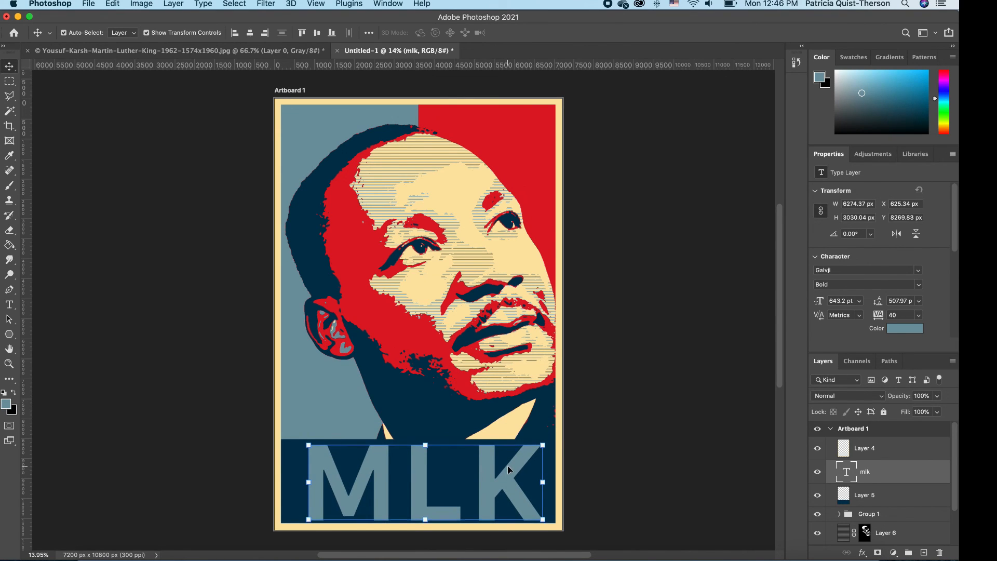
drag(483, 481, 482, 479)
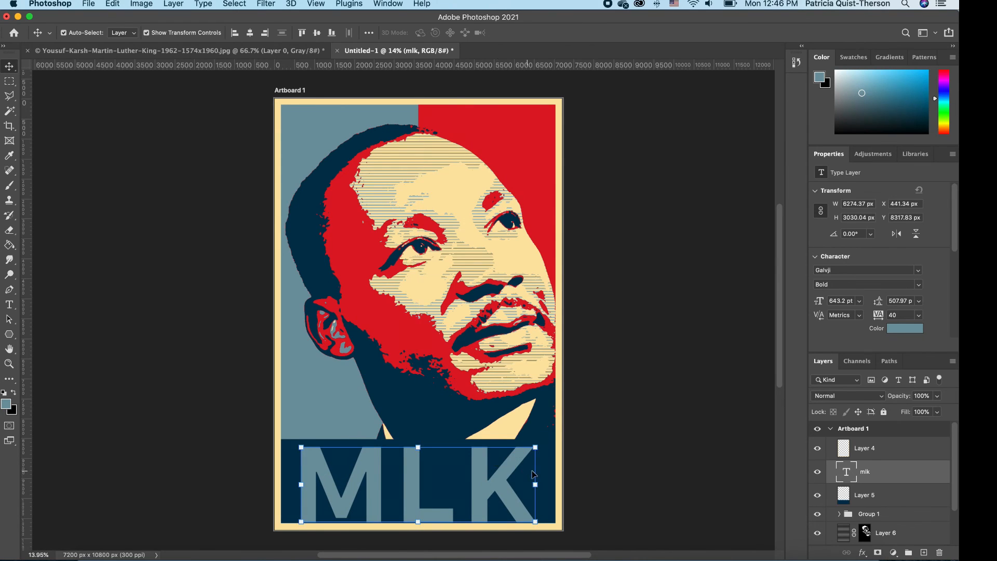